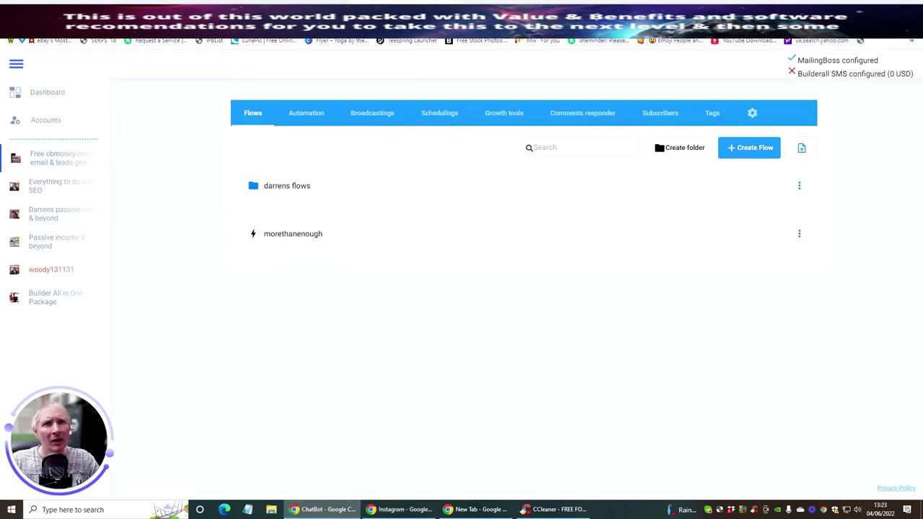
pyautogui.click(309, 6)
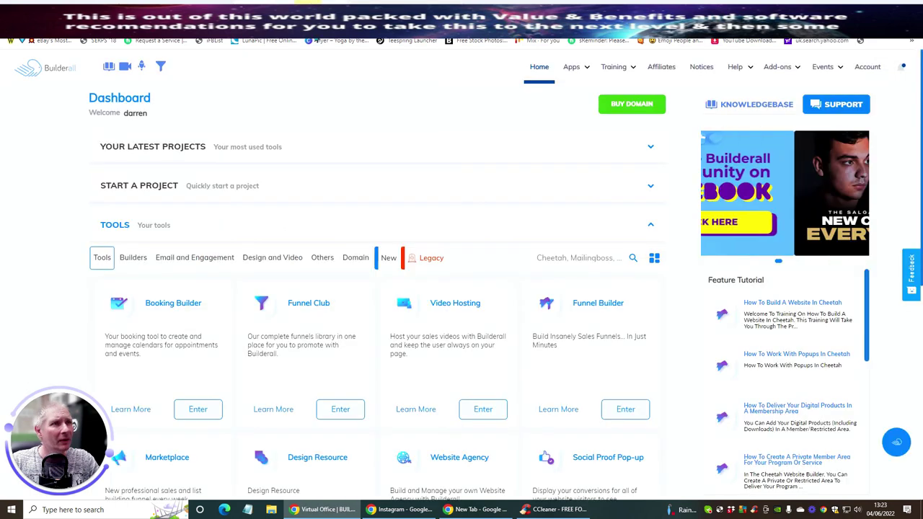
pyautogui.scroll(-4, 326, 326)
pyautogui.scroll(-1, 327, 326)
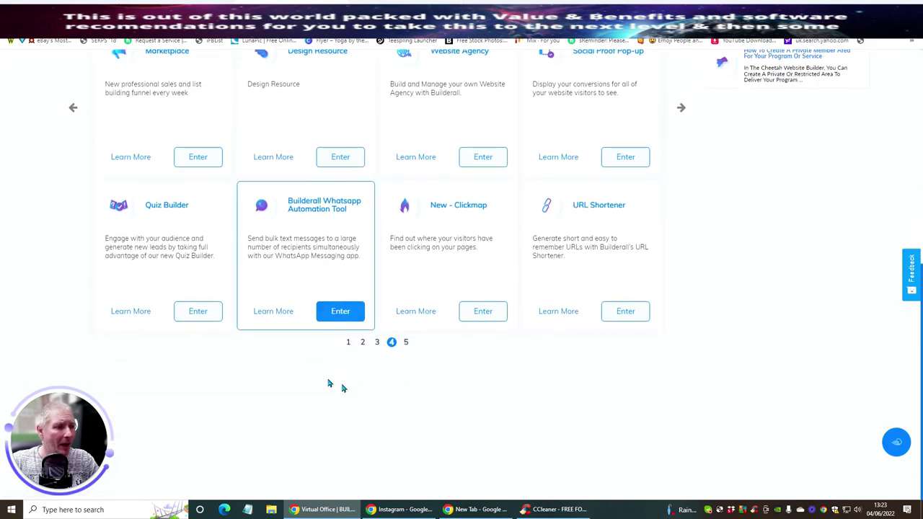
pyautogui.click(406, 342)
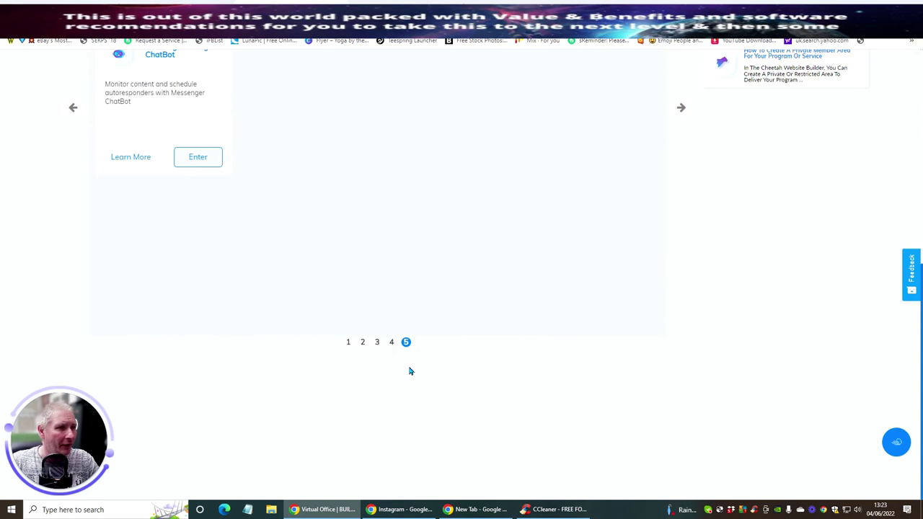
pyautogui.scroll(3, 325, 231)
pyautogui.scroll(-2, 334, 229)
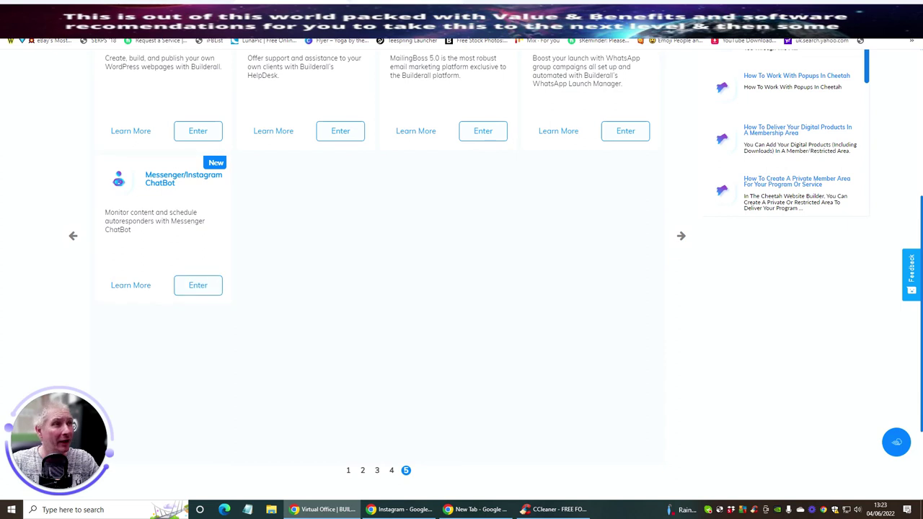
pyautogui.click(386, 2)
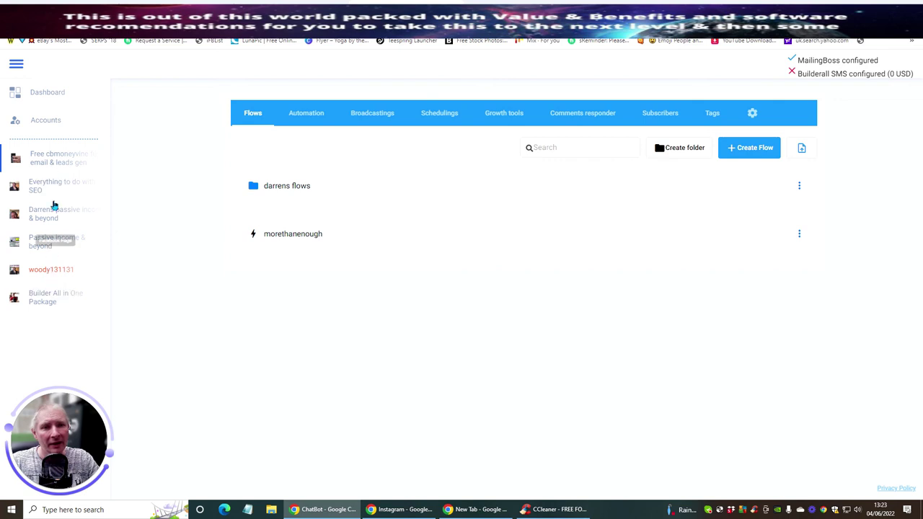
# Show the connected accounts and the options menu of the account with 5 pages connected
pyautogui.click(53, 161)
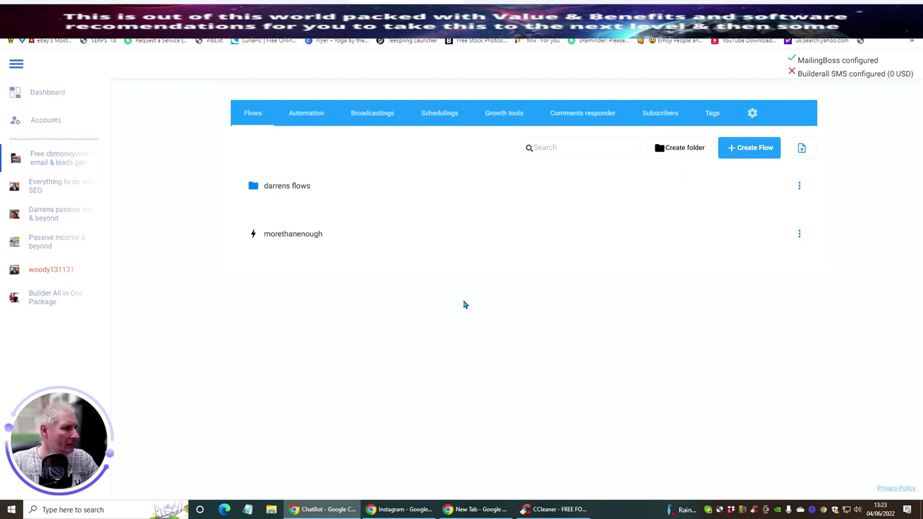
pyautogui.click(46, 122)
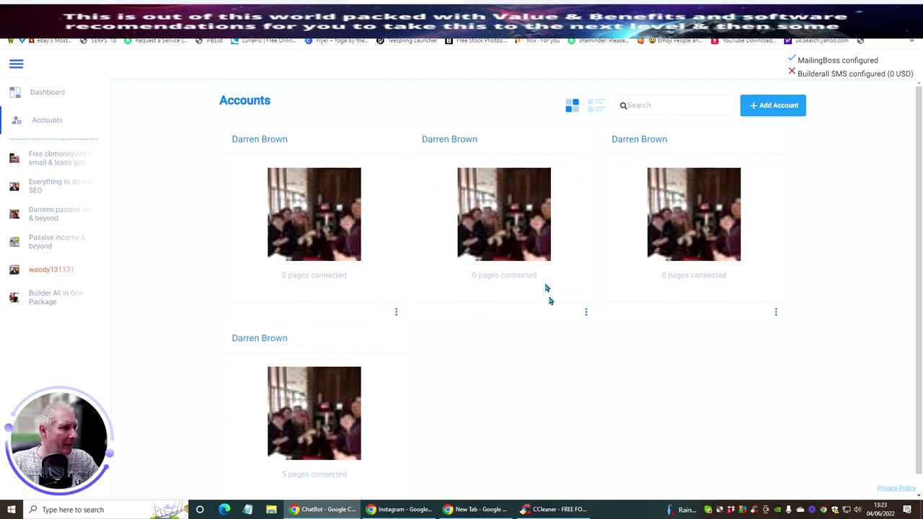
pyautogui.scroll(-1, 534, 296)
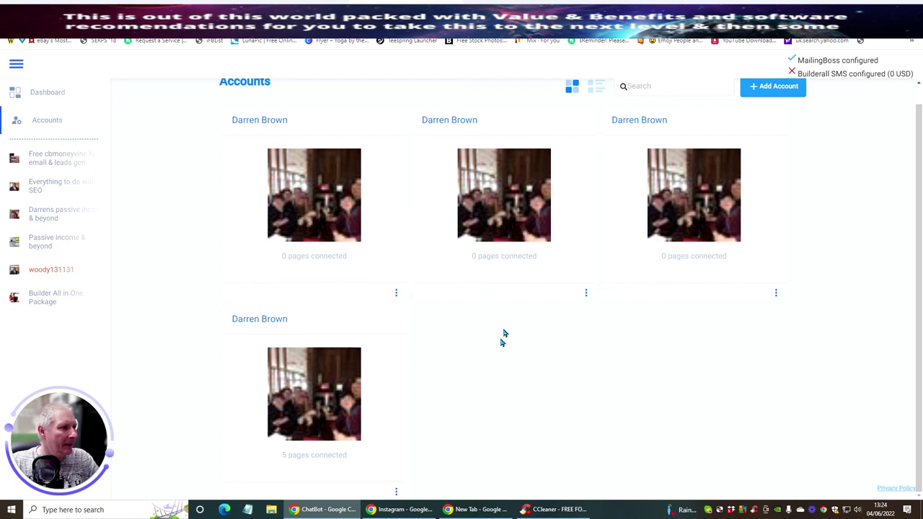
pyautogui.click(396, 491)
# Browse the account's linked pages and Instagram accounts, then open the Instagram profile externally
pyautogui.click(478, 448)
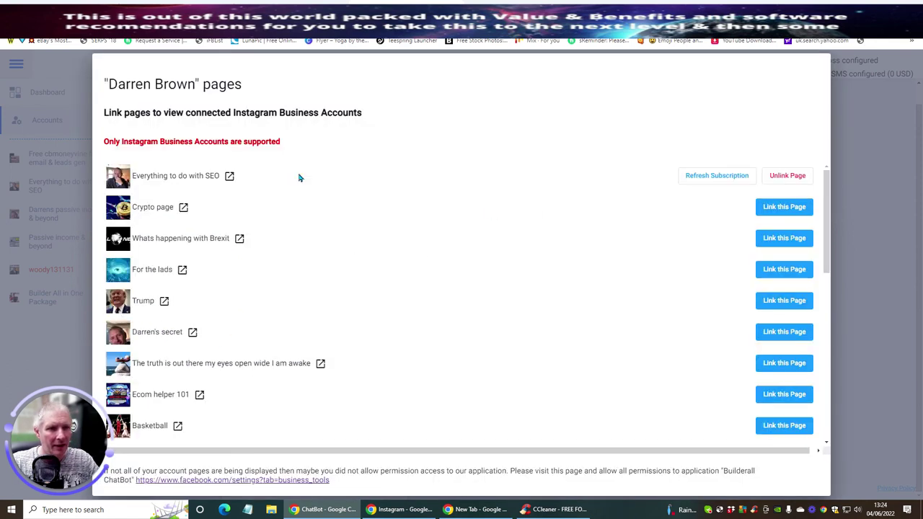
pyautogui.scroll(-5, 474, 228)
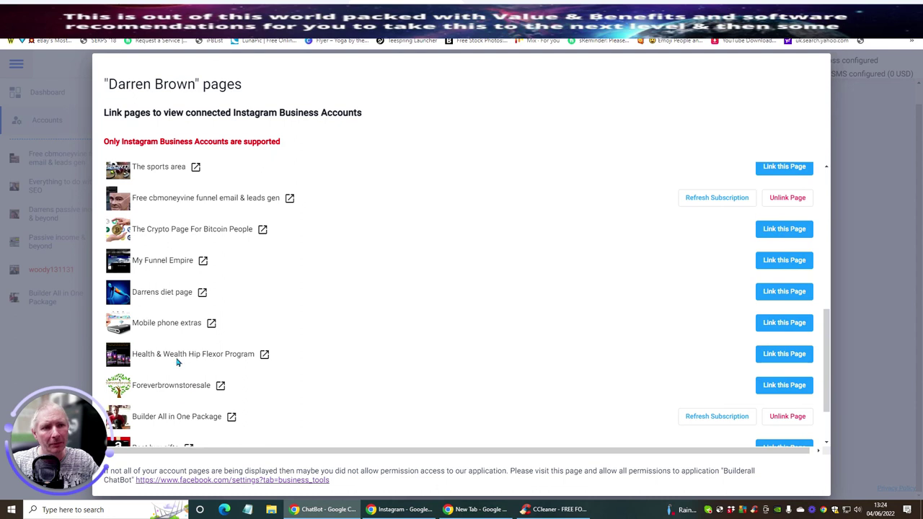
pyautogui.scroll(-2, 354, 259)
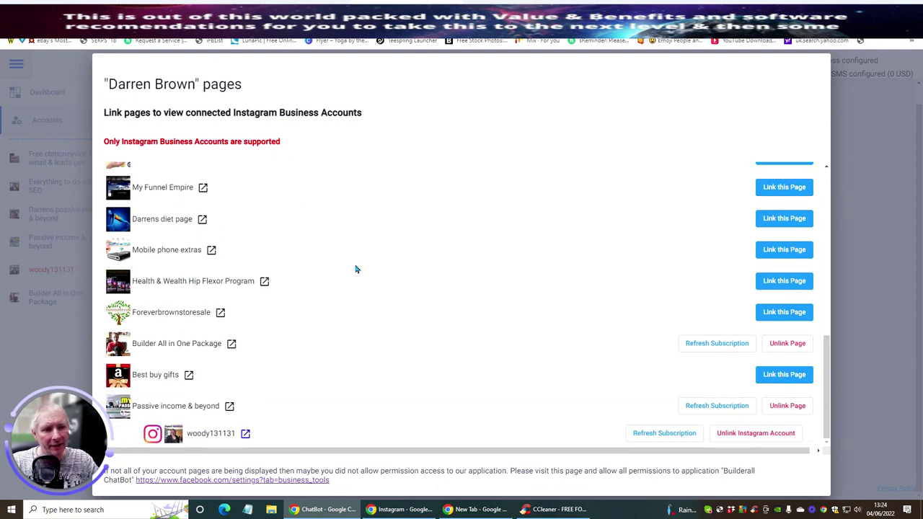
pyautogui.scroll(2, 219, 296)
pyautogui.scroll(3, 219, 296)
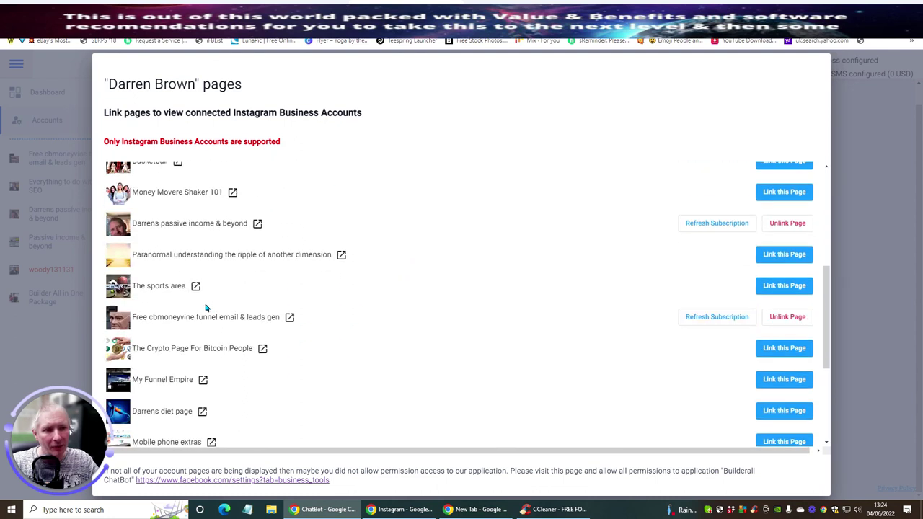
pyautogui.scroll(1, 205, 308)
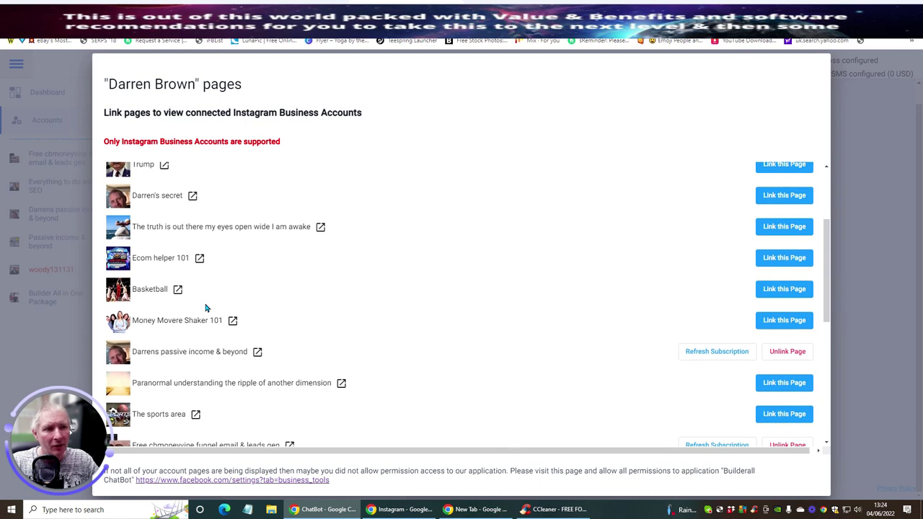
pyautogui.scroll(2, 206, 308)
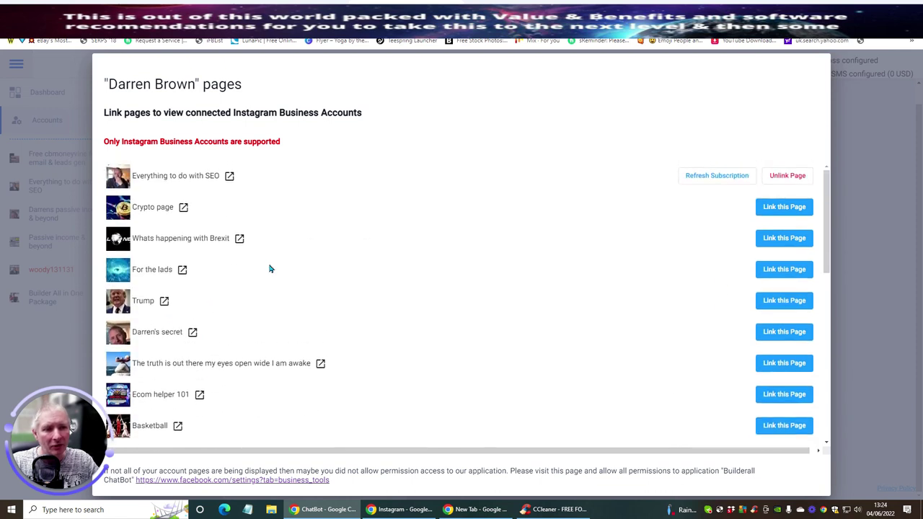
pyautogui.scroll(-6, 267, 280)
pyautogui.scroll(-1, 268, 281)
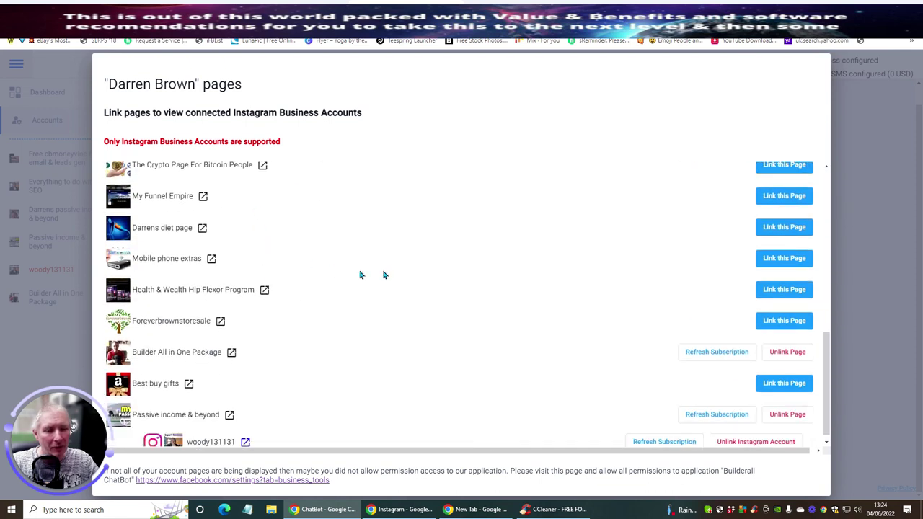
pyautogui.scroll(-1, 273, 233)
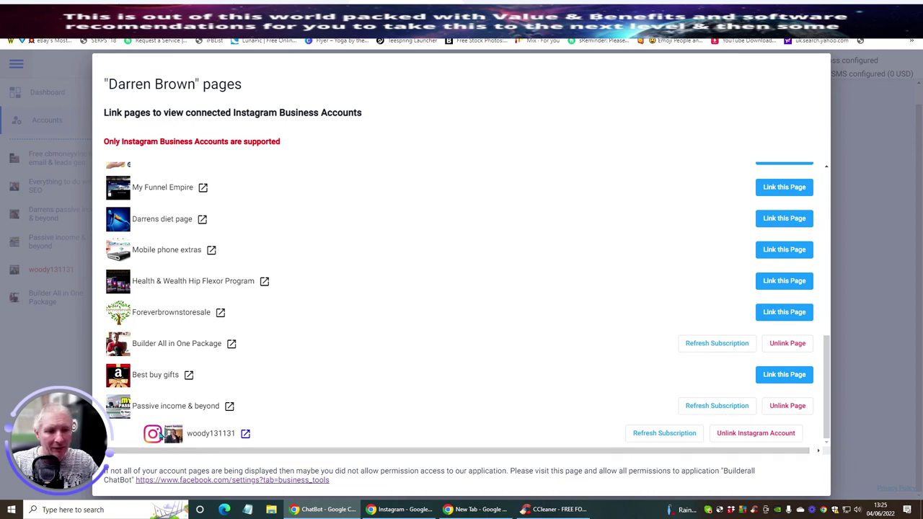
pyautogui.click(245, 435)
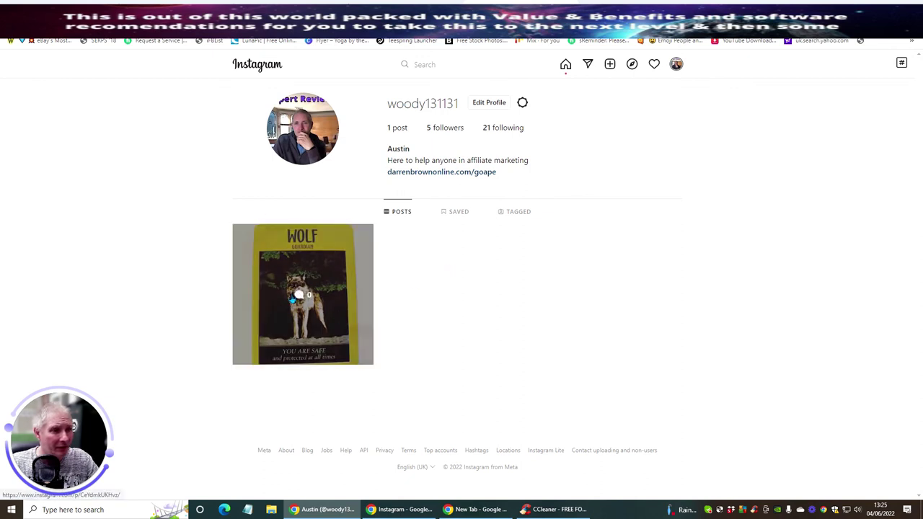
# View the wolf card post on the Instagram profile, then close it
pyautogui.click(323, 328)
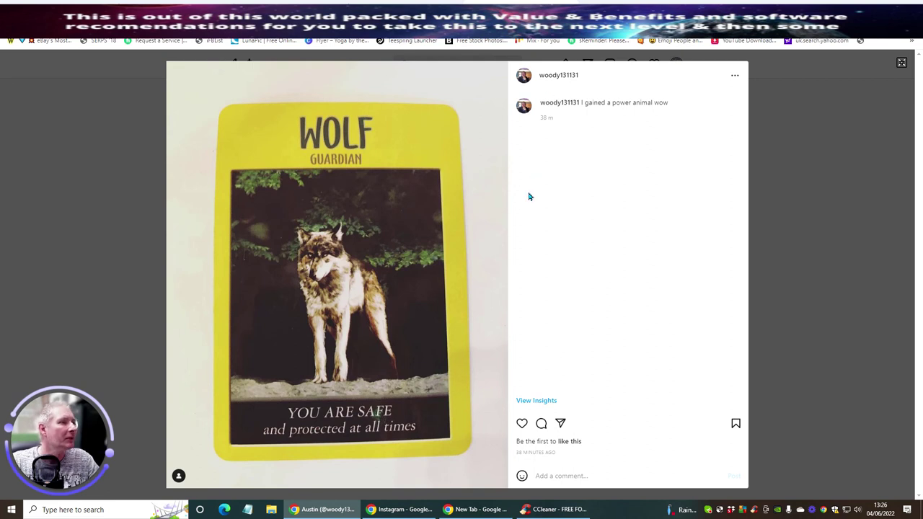
pyautogui.click(12, 27)
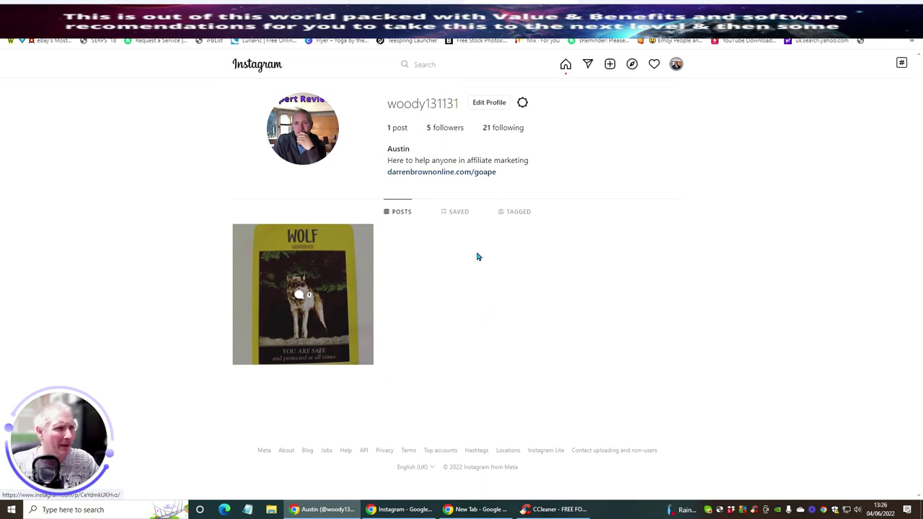
pyautogui.click(415, 175)
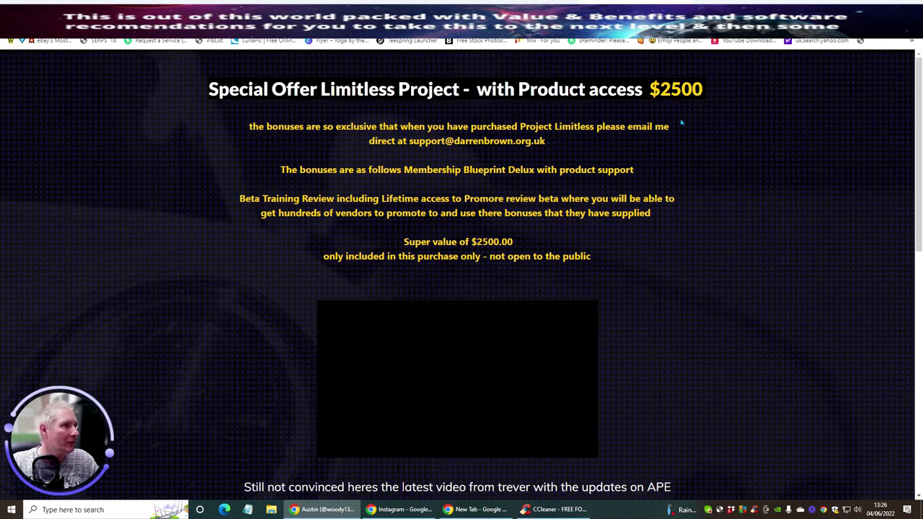
pyautogui.hotkey('alt', 'Left')
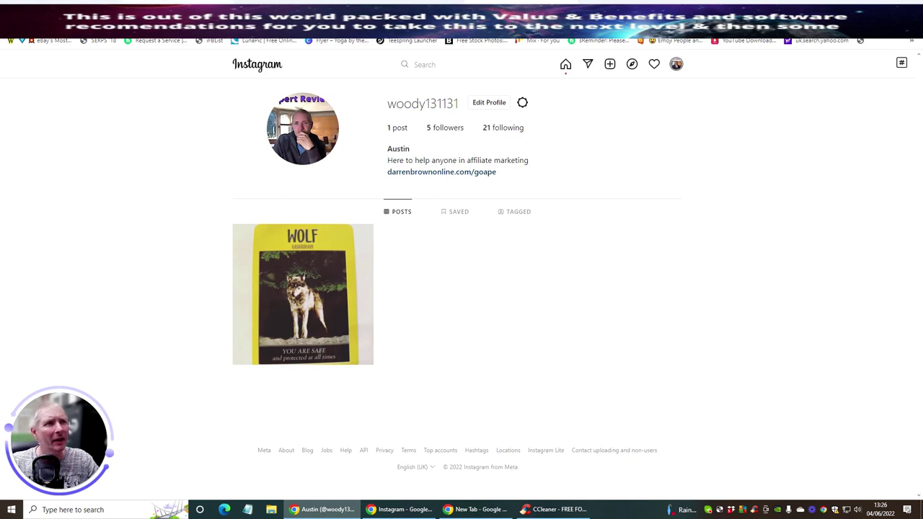
# Return to the ChatBot linked pages list and close it
pyautogui.click(355, 3)
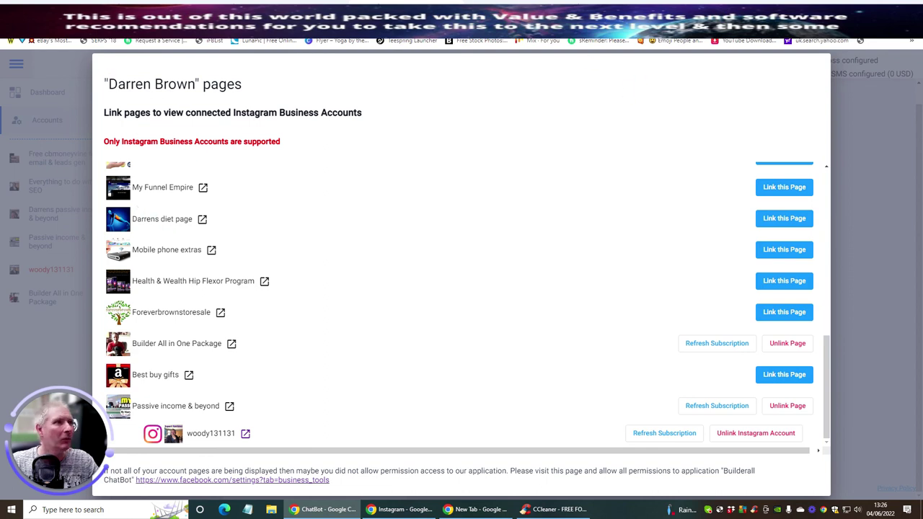
pyautogui.scroll(3, 688, 246)
pyautogui.scroll(-3, 689, 246)
pyautogui.scroll(3, 686, 253)
pyautogui.scroll(1, 686, 253)
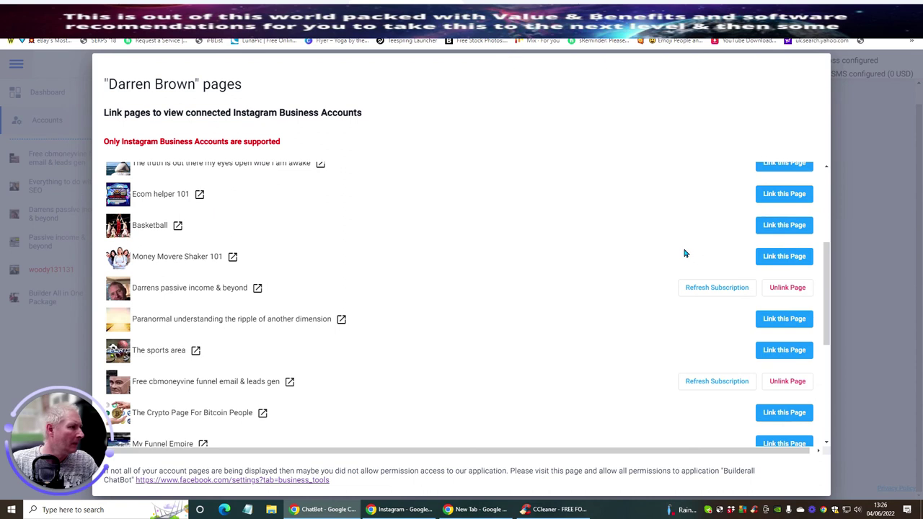
pyautogui.scroll(3, 684, 252)
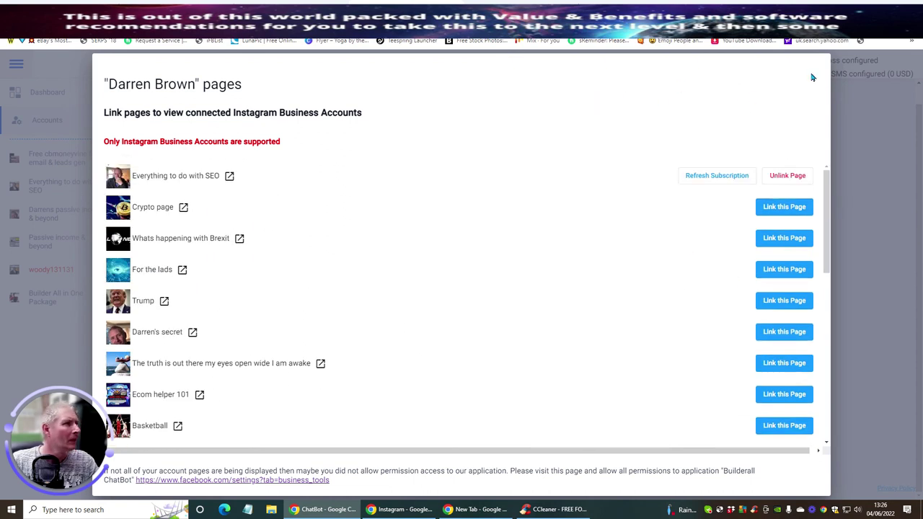
pyautogui.click(66, 60)
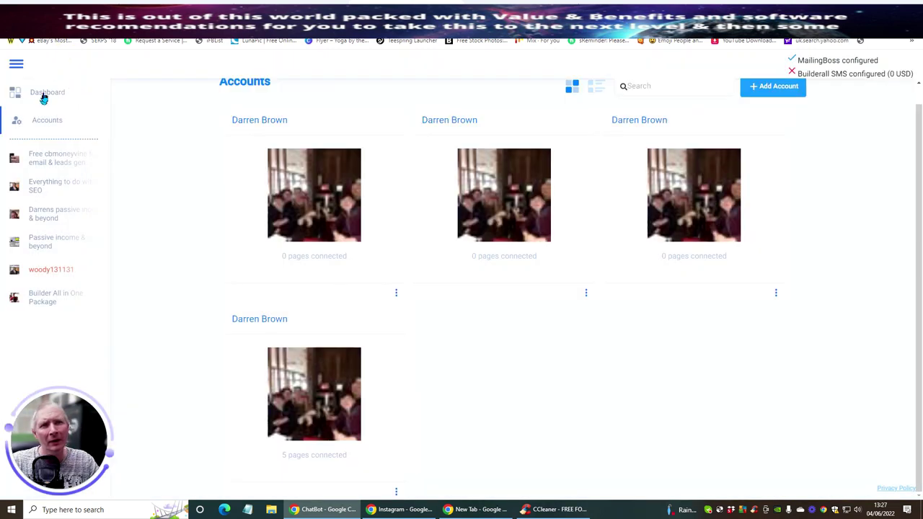
# Check the Dashboard page cards and revisit the 5-page account's linkable Facebook pages
pyautogui.click(45, 94)
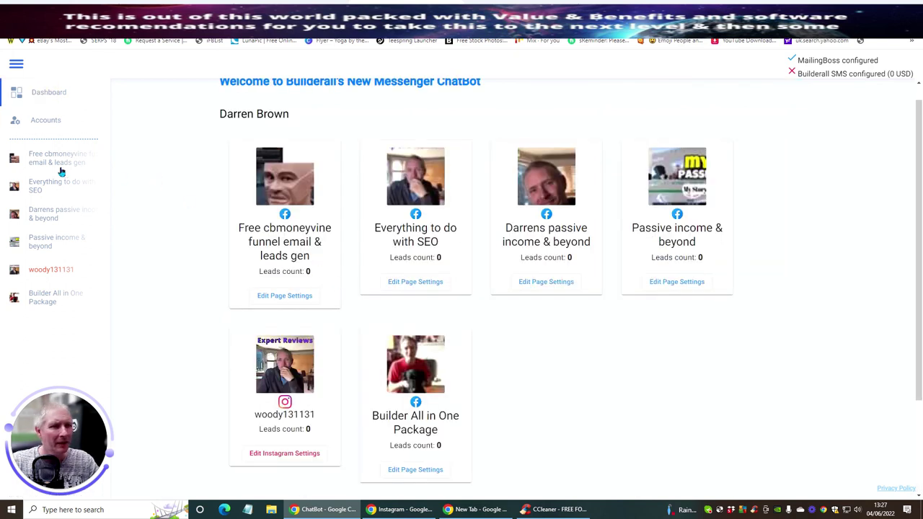
pyautogui.click(42, 122)
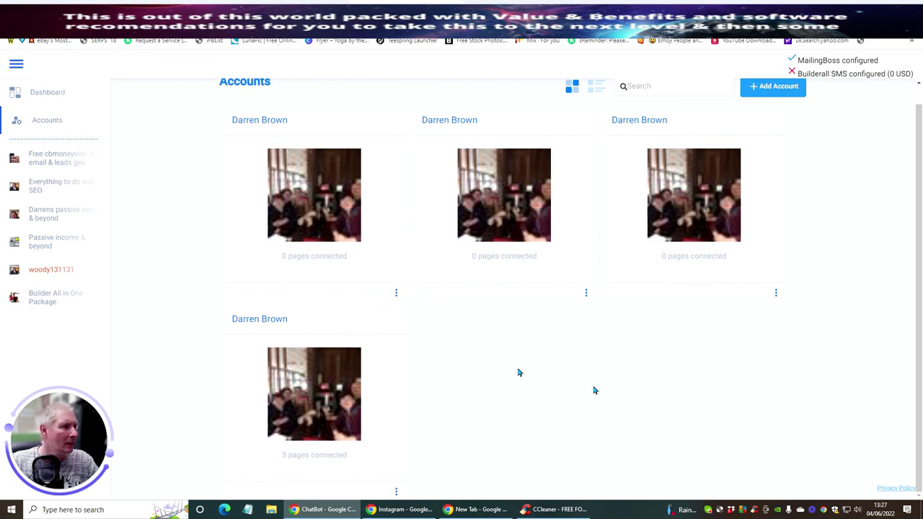
pyautogui.scroll(1, 725, 288)
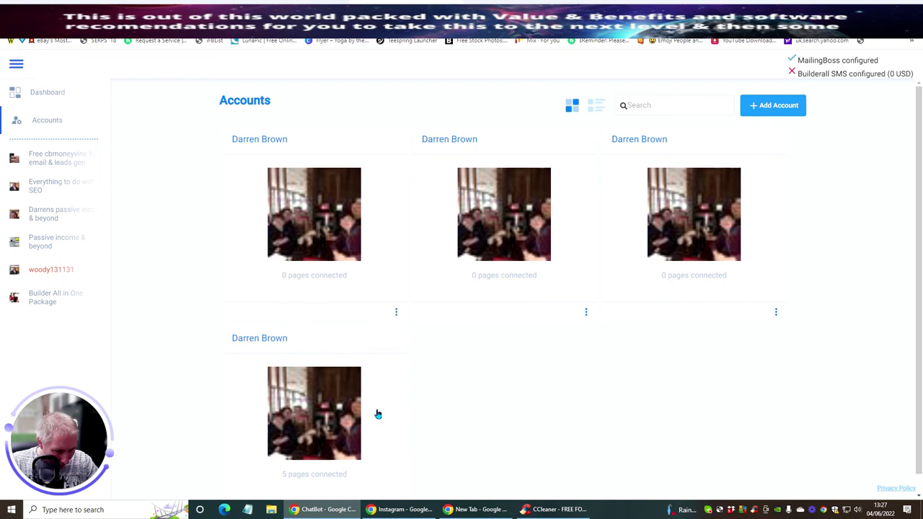
pyautogui.scroll(-1, 378, 415)
pyautogui.click(397, 492)
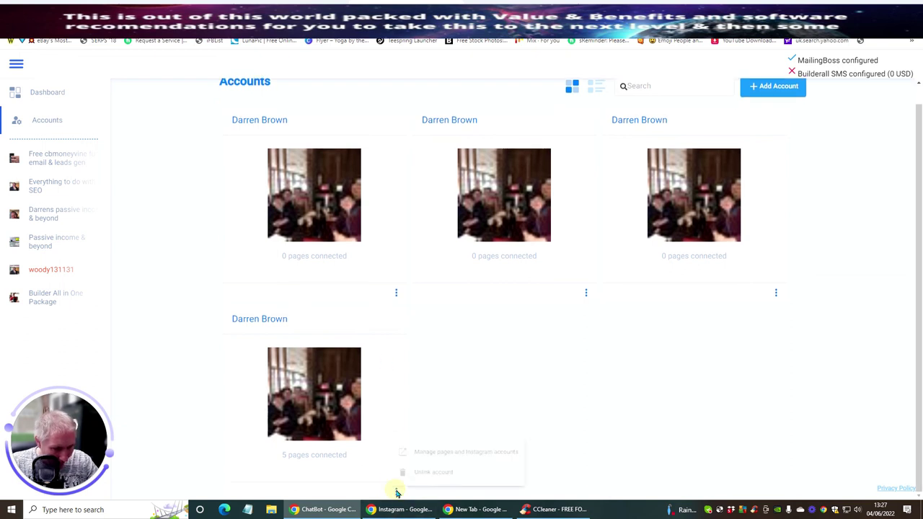
pyautogui.click(444, 449)
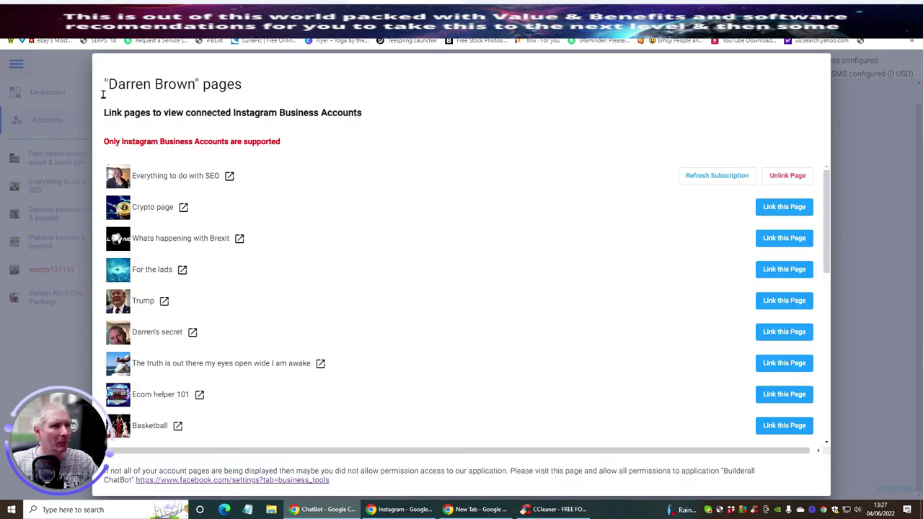
# Close the pages list and open the morethanenough flow under Passive income & beyond
pyautogui.click(67, 143)
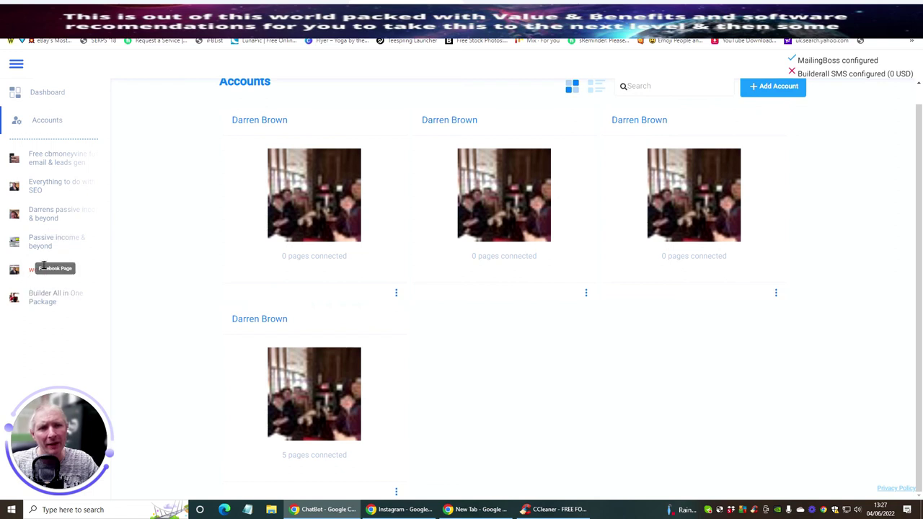
pyautogui.click(34, 245)
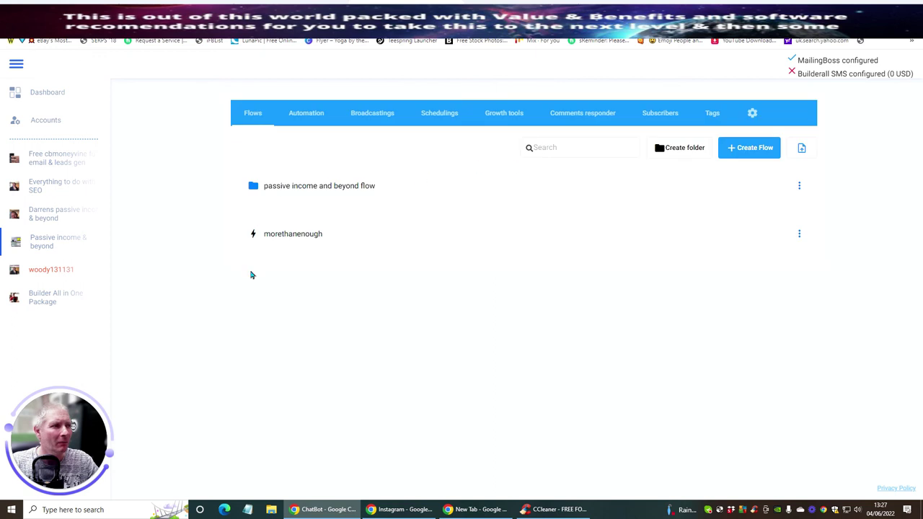
pyautogui.click(278, 240)
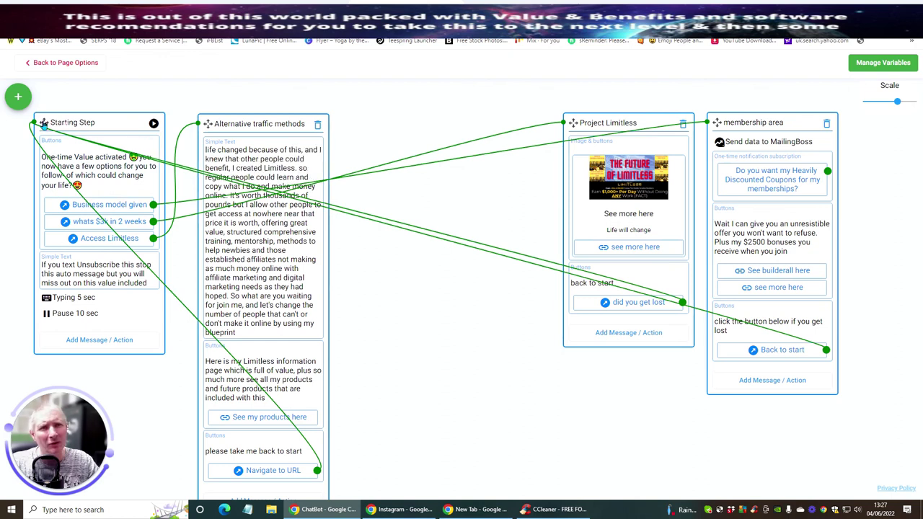
# Add an empty step named 'another thing' and drag it to mid-canvas
pyautogui.click(18, 96)
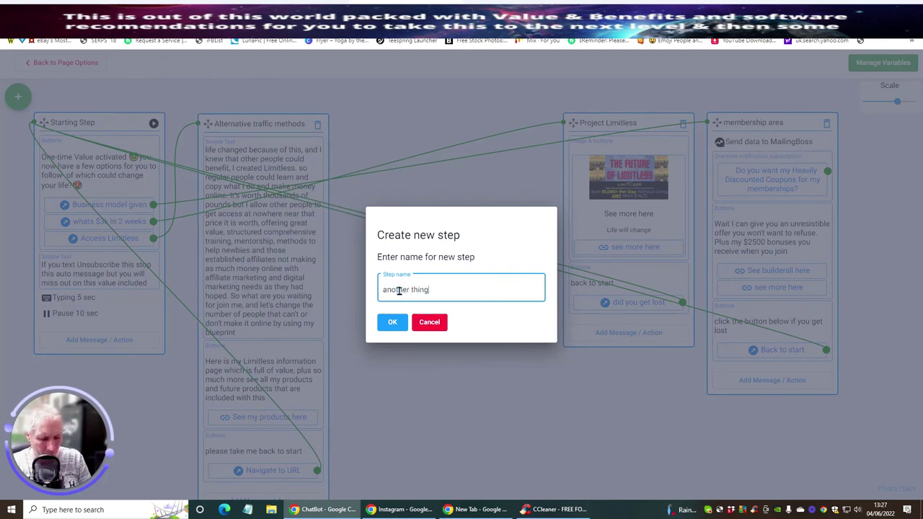
pyautogui.click(392, 323)
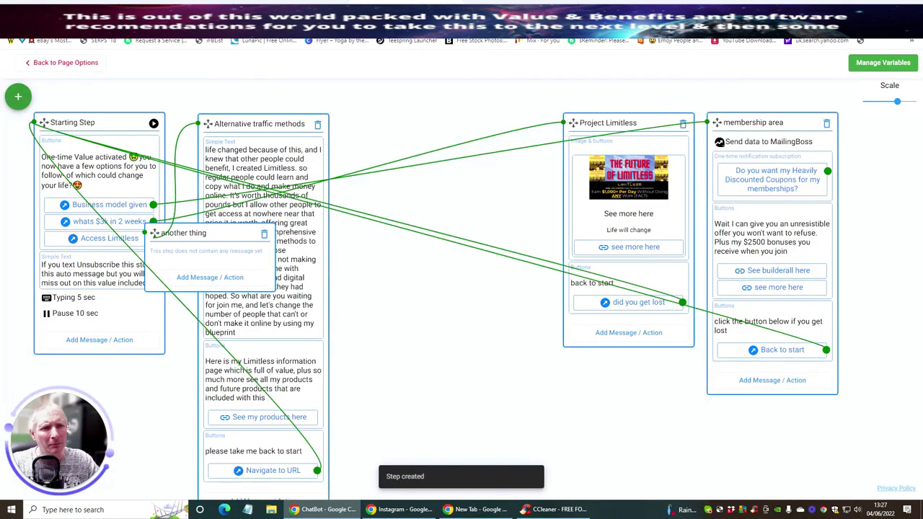
pyautogui.moveTo(155, 240); pyautogui.dragTo(415, 327)
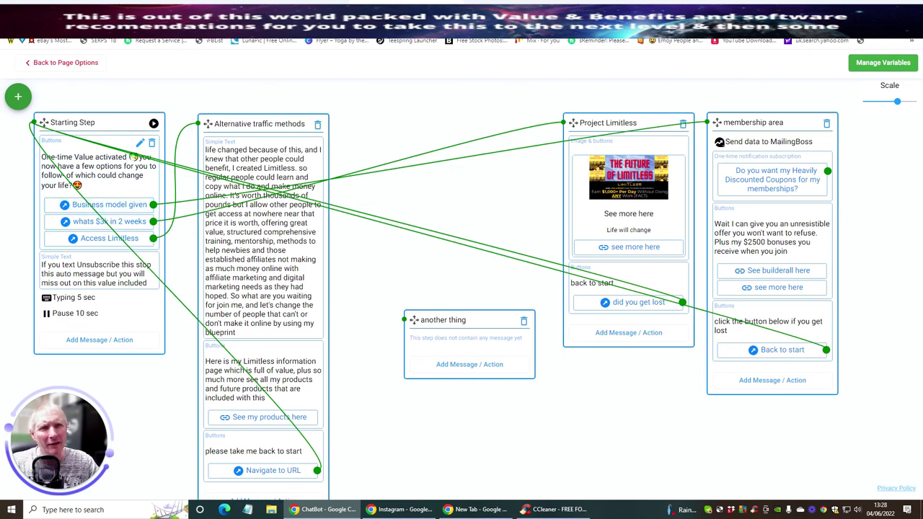
pyautogui.click(140, 145)
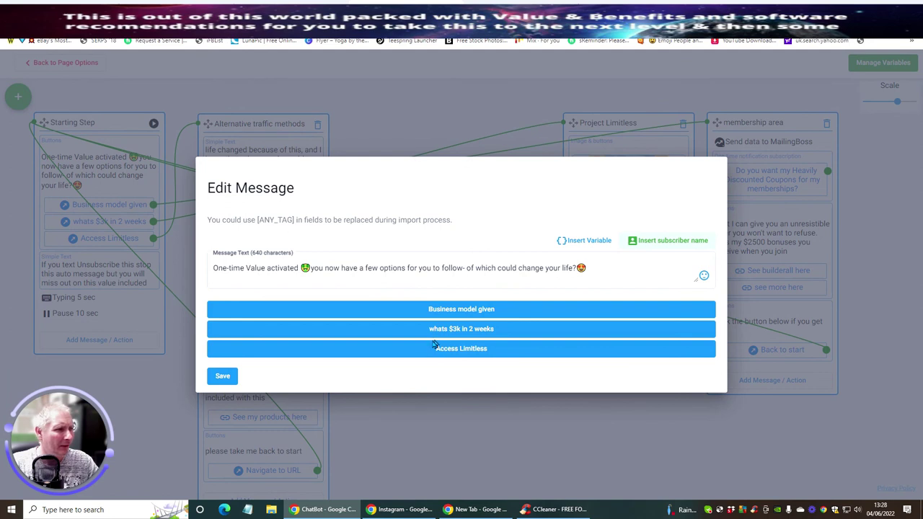
# Close the Starting Step's message editor unchanged and show the message-type list
pyautogui.click(478, 276)
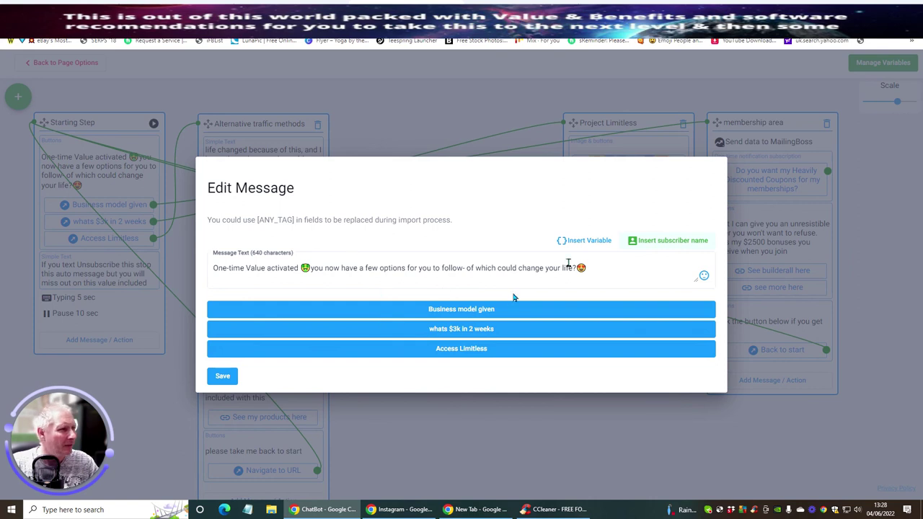
pyautogui.click(507, 101)
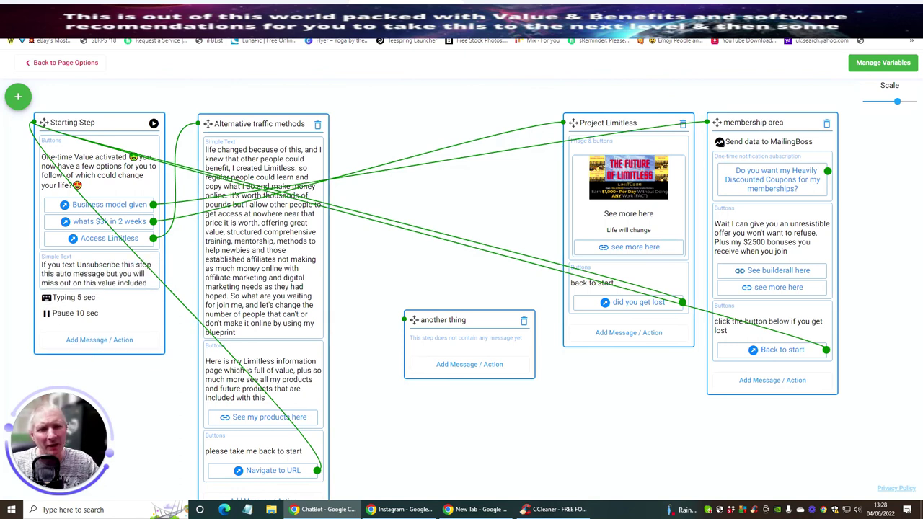
pyautogui.click(94, 342)
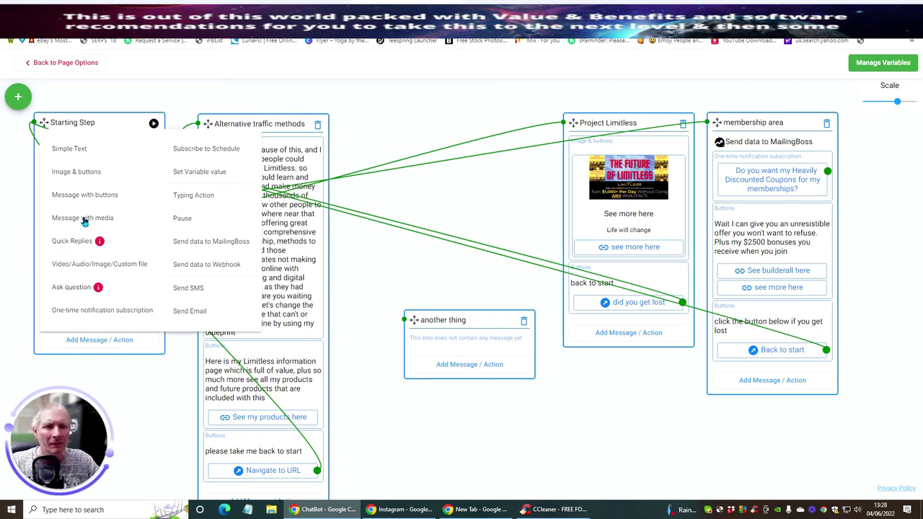
# Add a media message to the Starting Step and bring up its image file picker
pyautogui.click(84, 221)
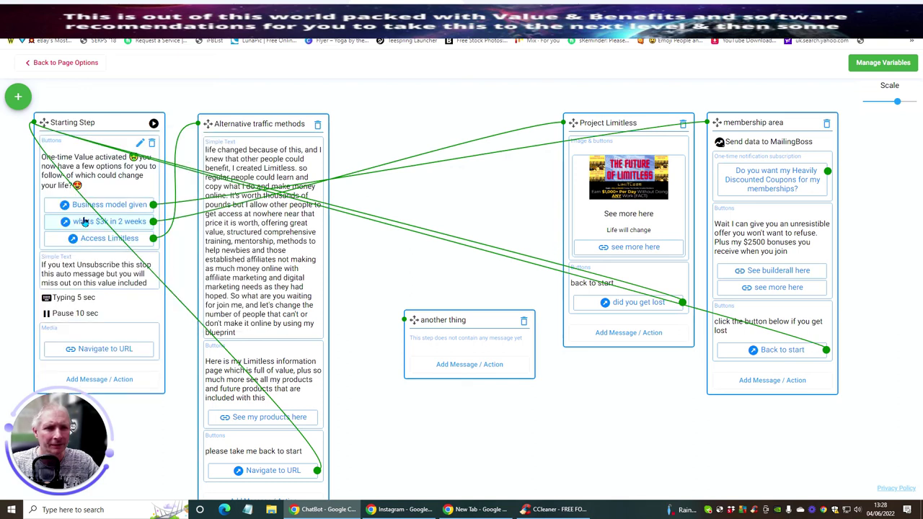
pyautogui.click(140, 331)
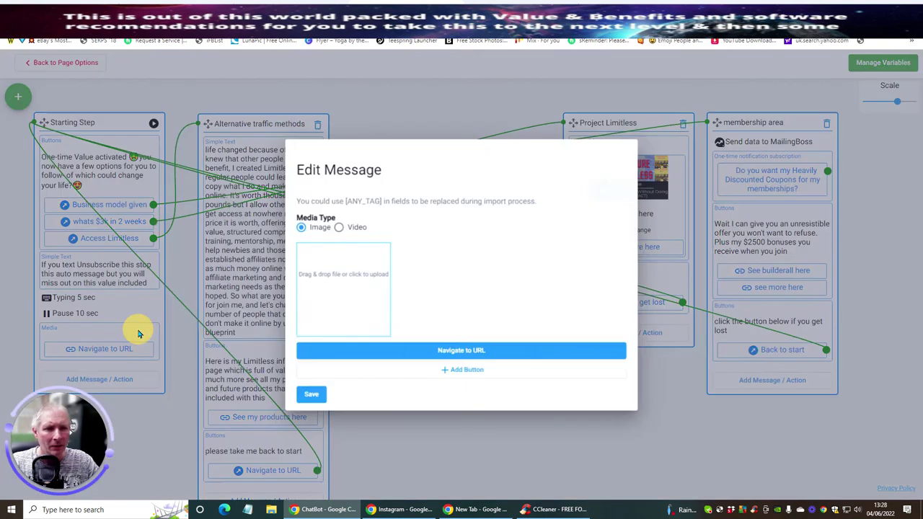
pyautogui.click(347, 280)
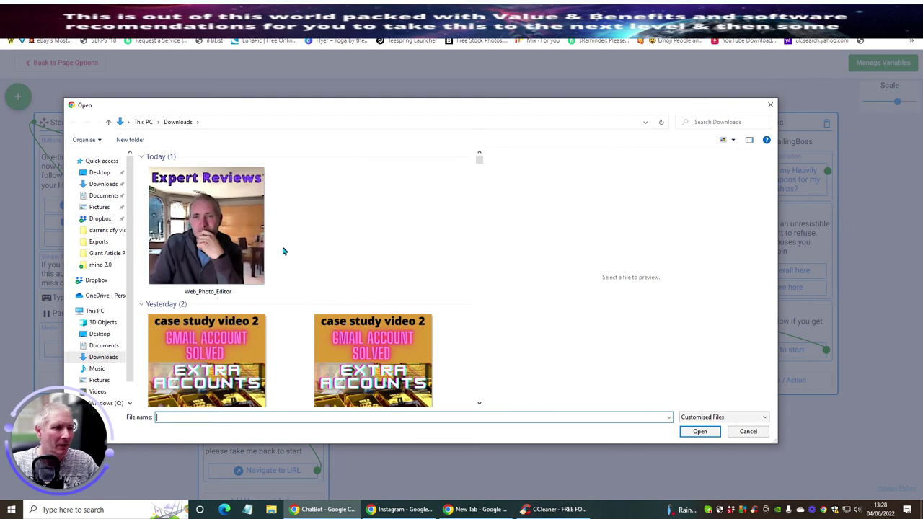
# Load the 'How to do Instagram with ebook' image from Downloads into the message
pyautogui.scroll(-3, 283, 251)
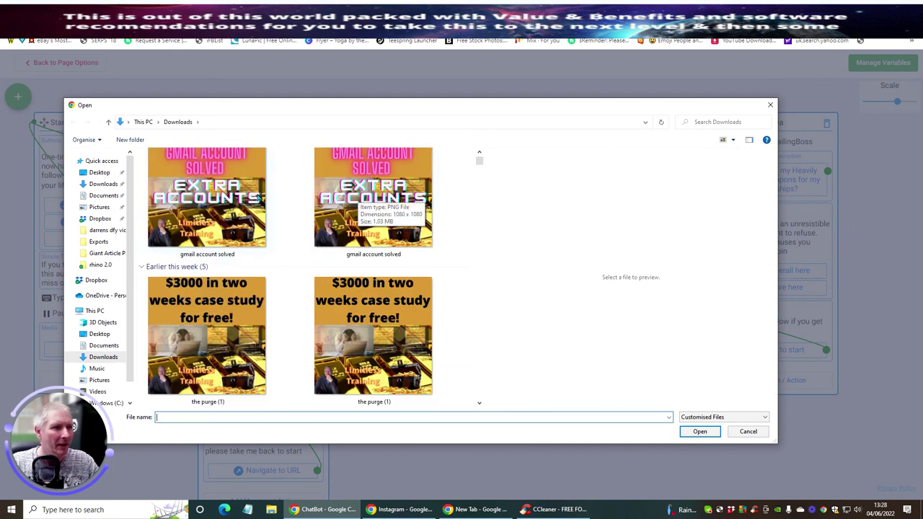
pyautogui.scroll(1, 274, 209)
pyautogui.scroll(-5, 273, 209)
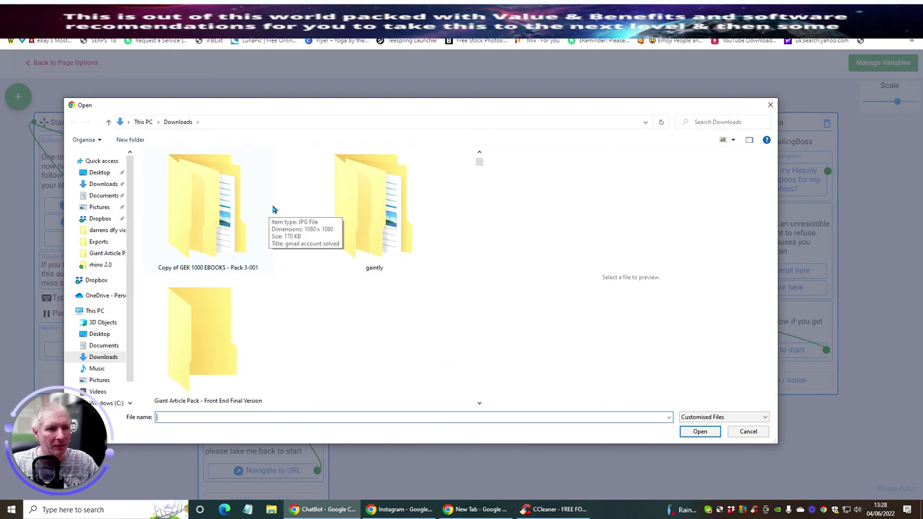
pyautogui.scroll(1, 277, 204)
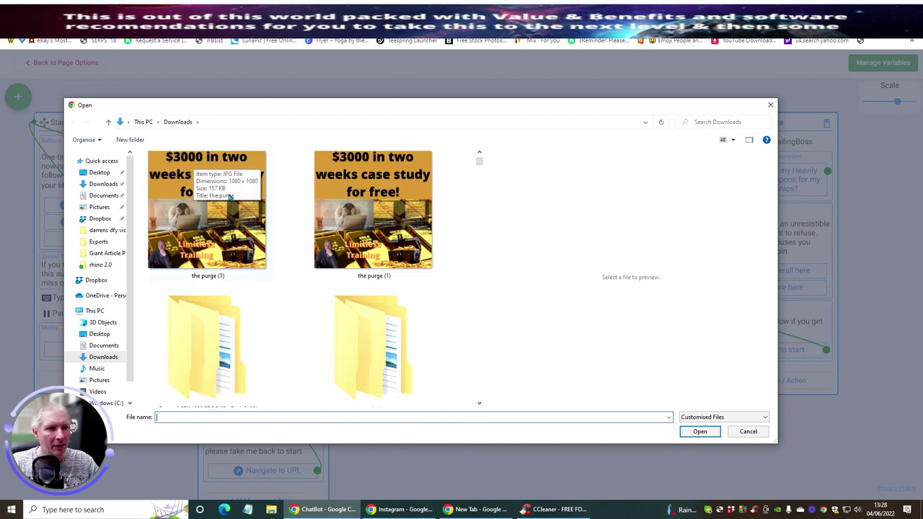
pyautogui.scroll(-4, 282, 224)
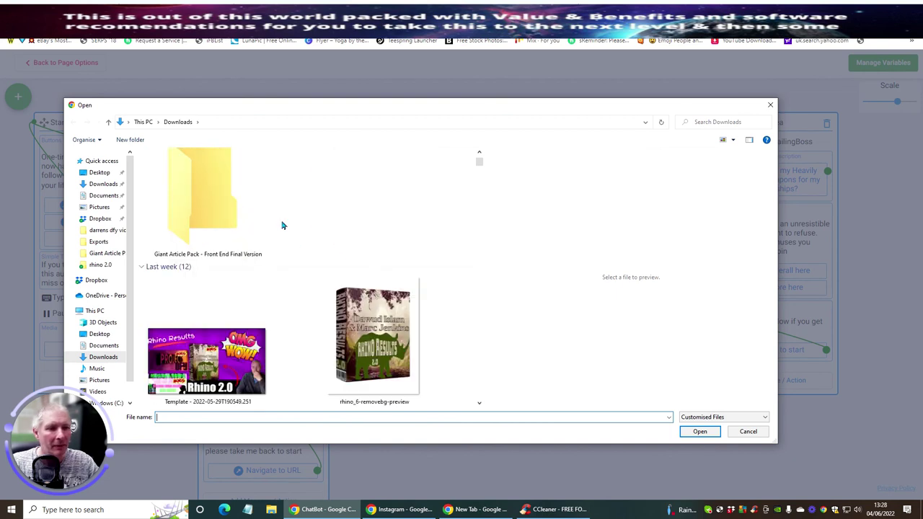
pyautogui.scroll(-3, 282, 225)
pyautogui.scroll(-2, 283, 224)
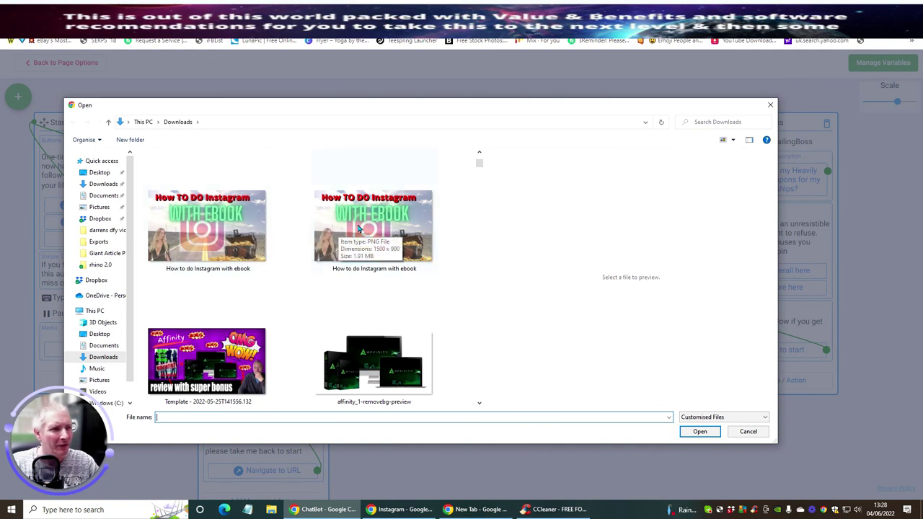
pyautogui.click(209, 227)
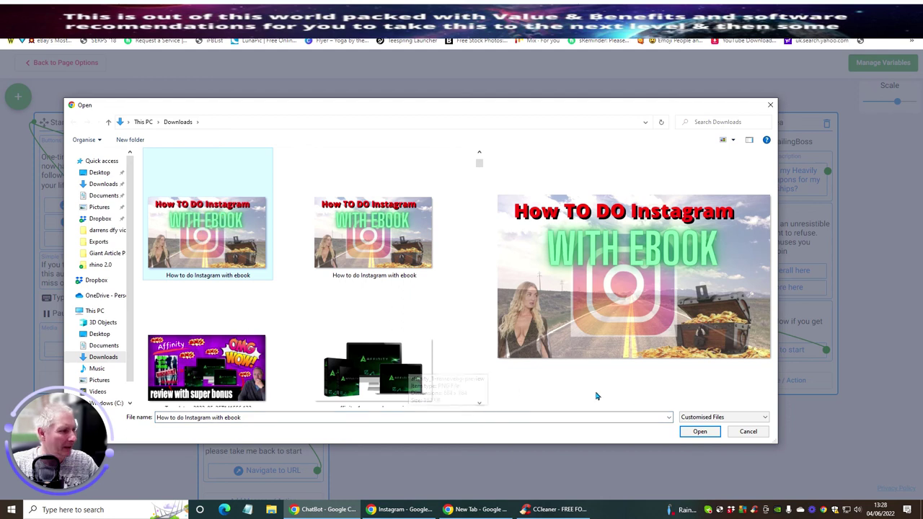
pyautogui.click(699, 431)
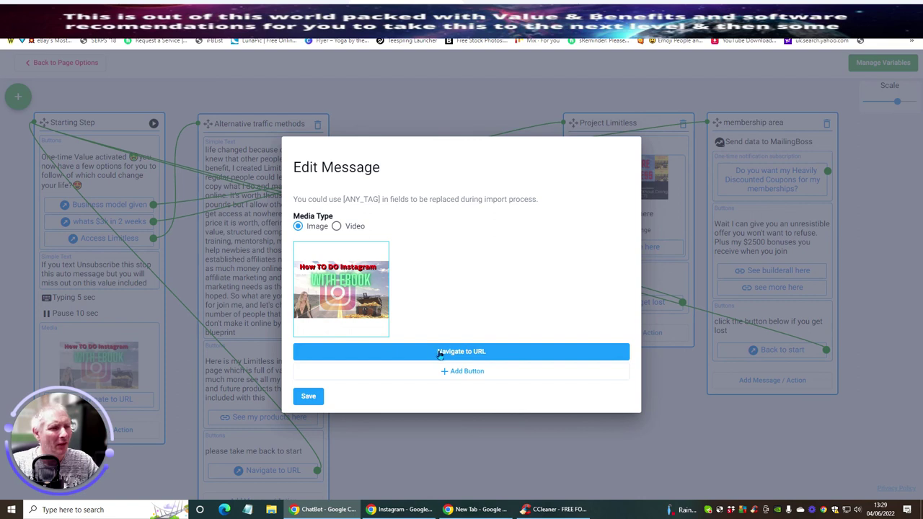
# Select the Navigate to URL button's builderall.com link, then start a new browser tab
pyautogui.click(439, 352)
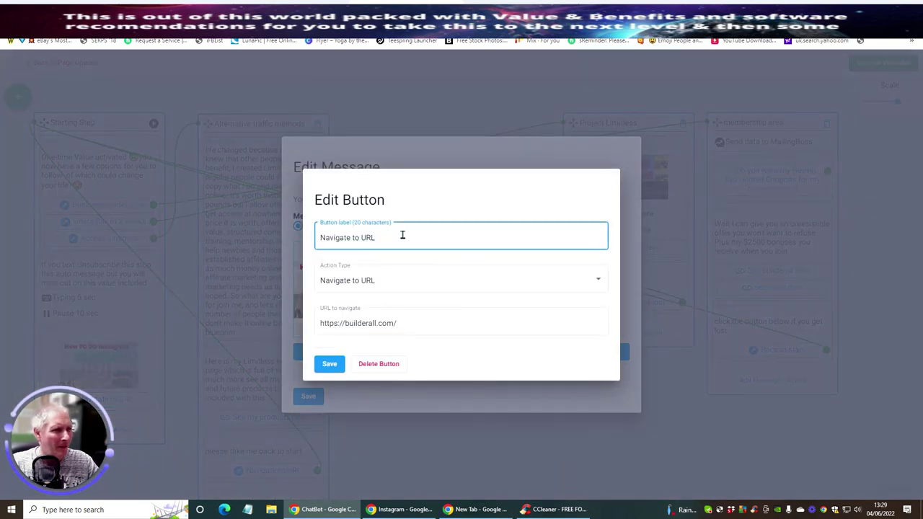
pyautogui.moveTo(419, 322); pyautogui.dragTo(310, 319)
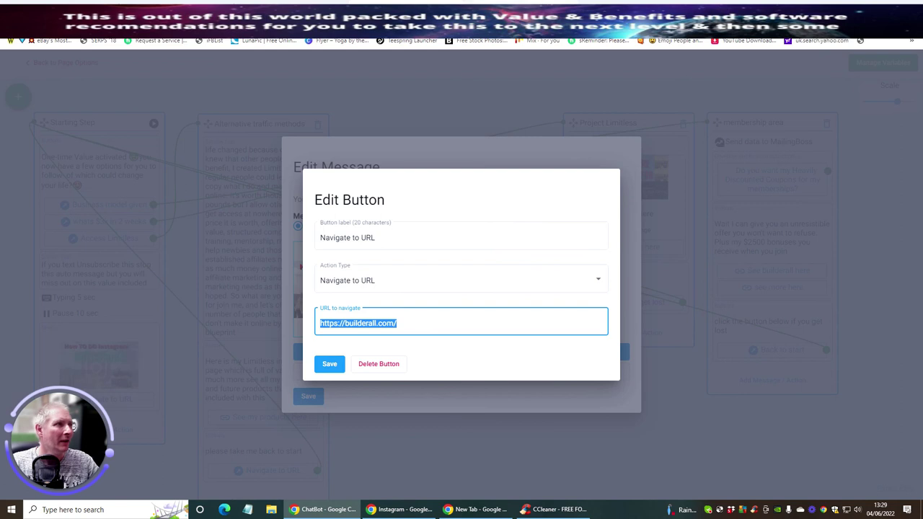
pyautogui.hotkey('ctrl', 't')
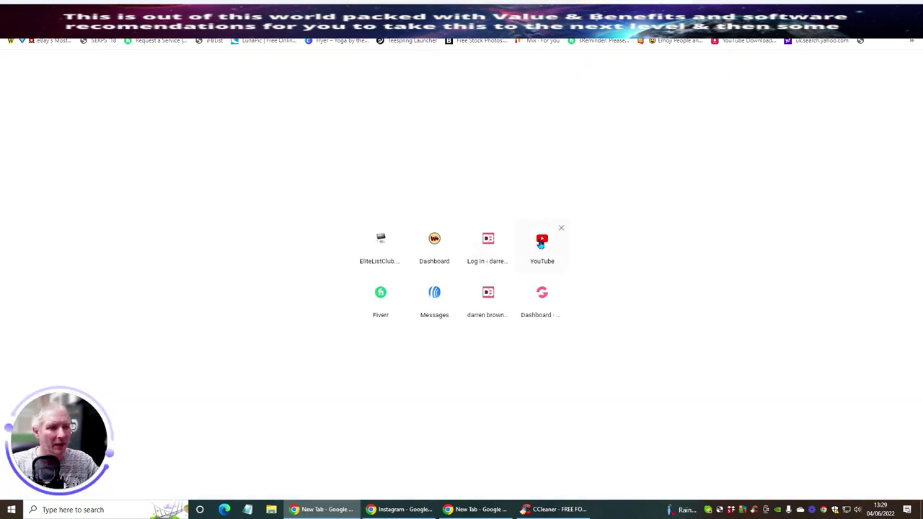
# Go to YouTube and play the 'Millions of Visitors: Free & Paid Traffic Sources' video
pyautogui.click(541, 244)
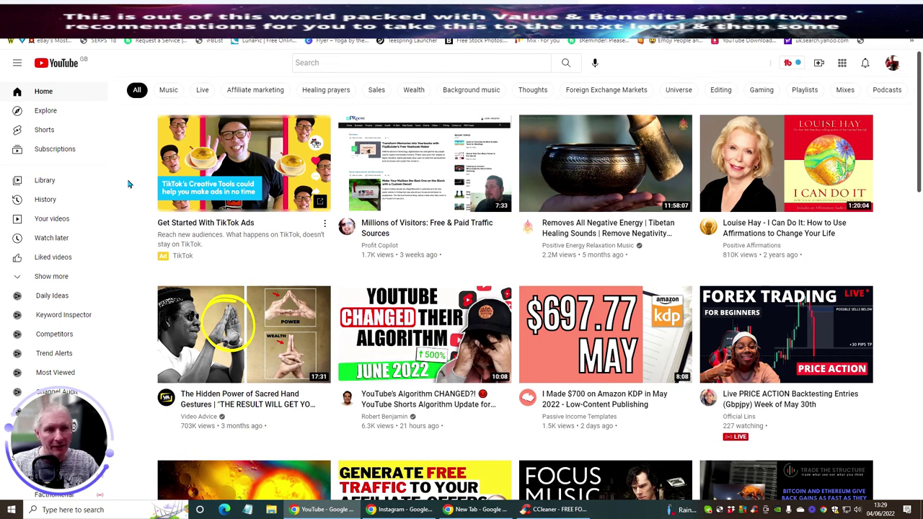
pyautogui.click(892, 63)
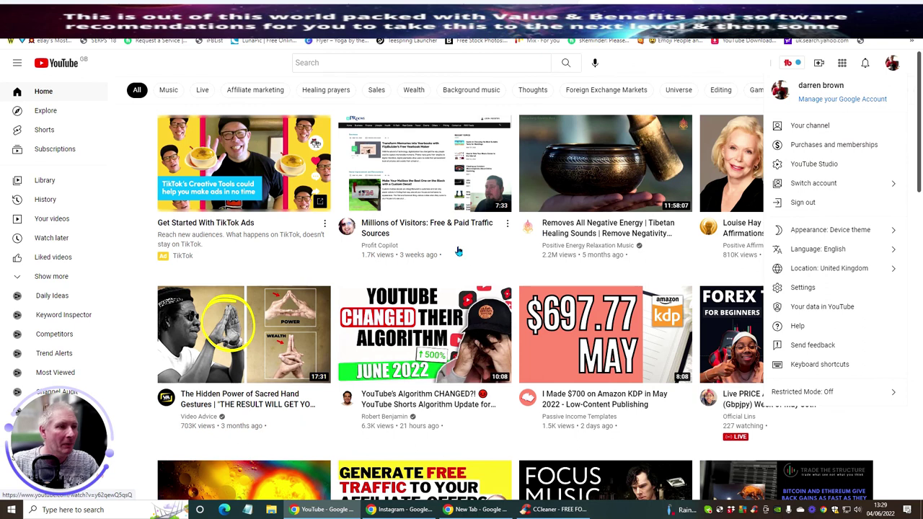
pyautogui.click(434, 177)
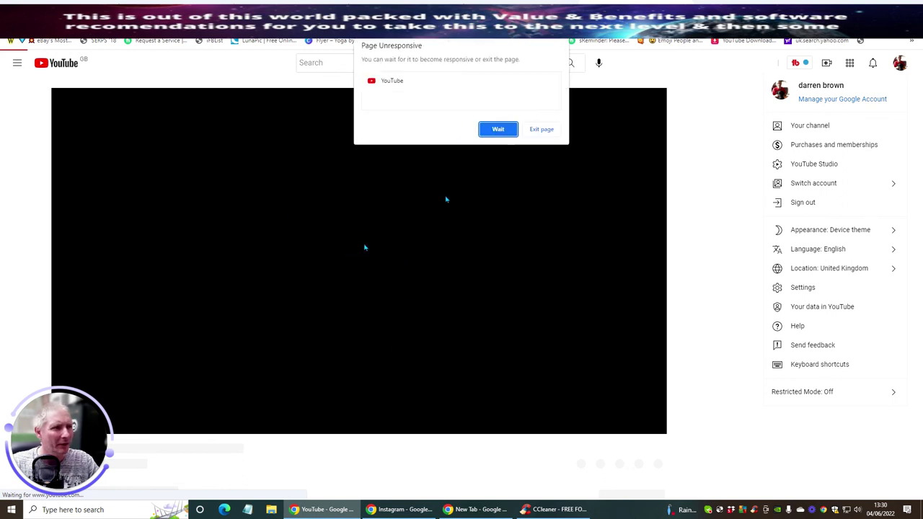
pyautogui.rightClick(359, 316)
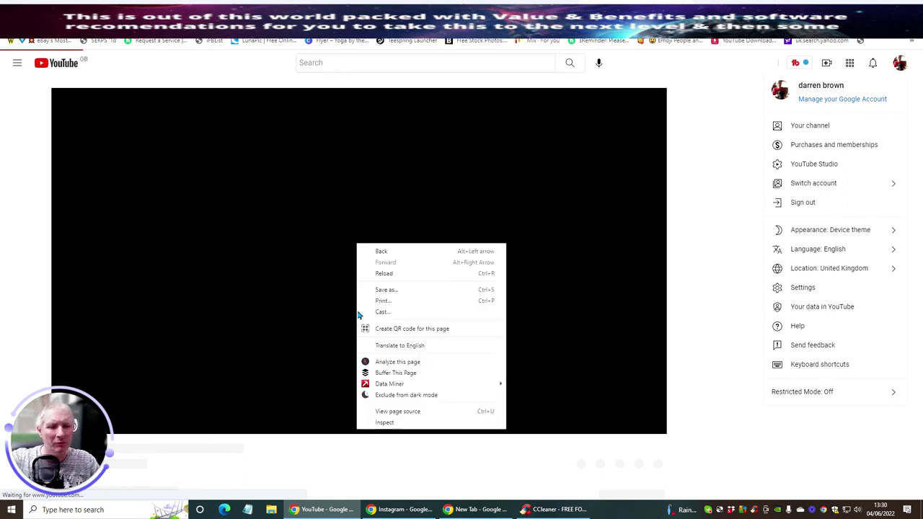
pyautogui.click(416, 290)
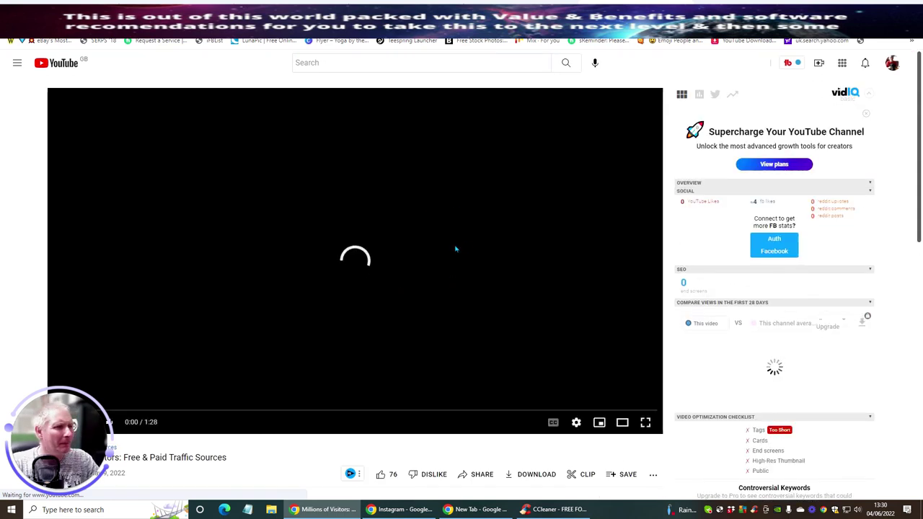
# Open and close the video's sharing panel twice
pyautogui.click(481, 474)
pyautogui.click(571, 176)
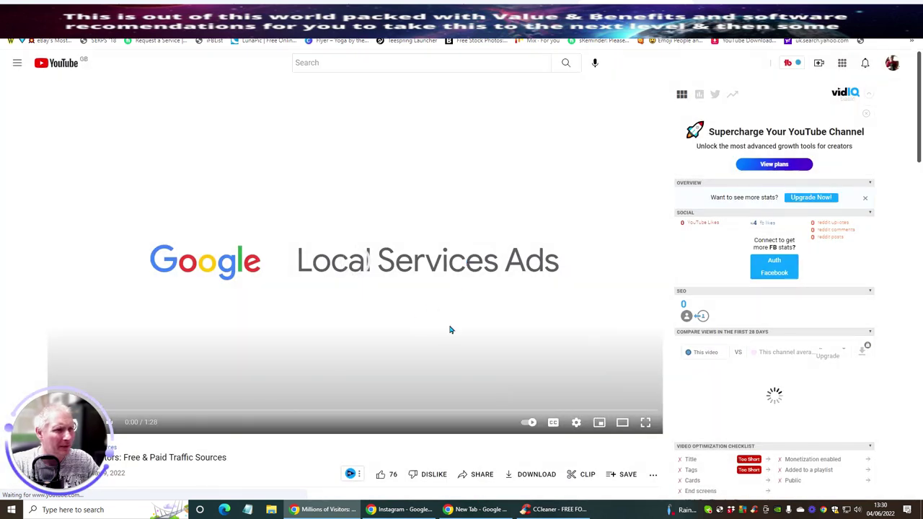
pyautogui.click(480, 476)
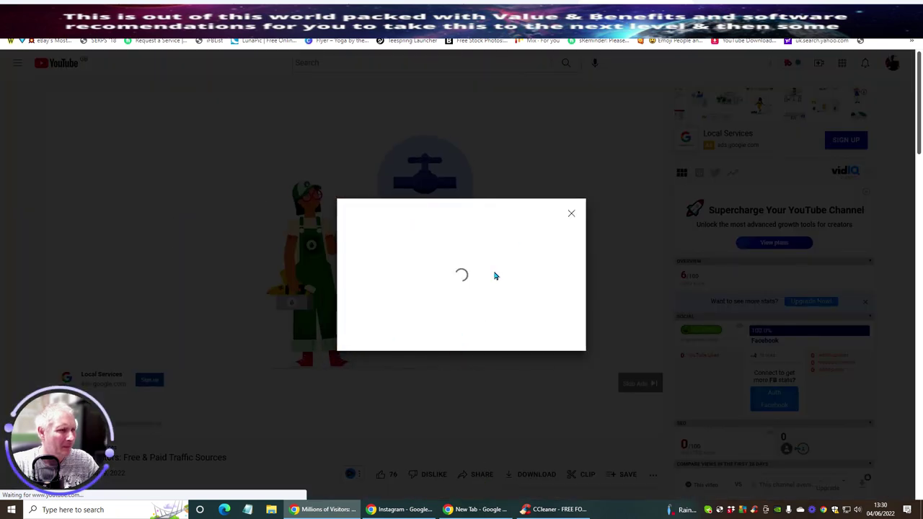
pyautogui.click(572, 214)
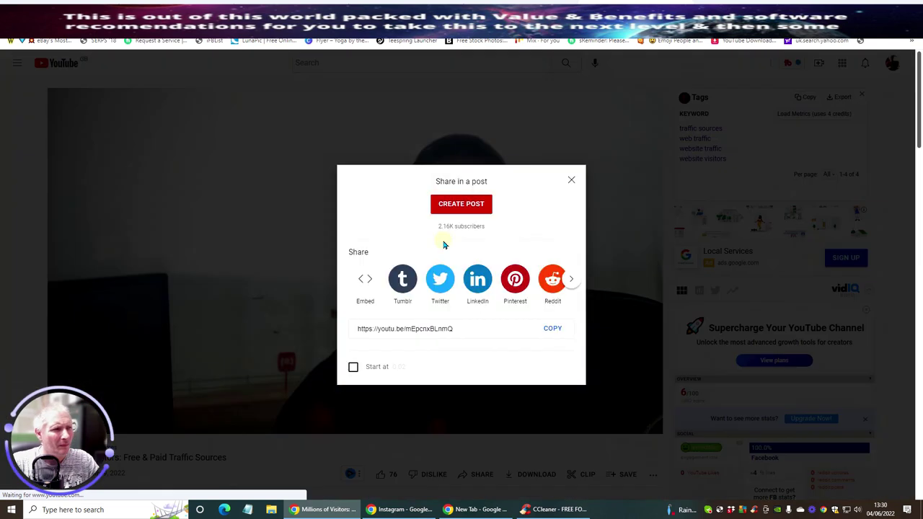
# Copy the video URL from the player's context menu and switch to the Instagram window
pyautogui.rightClick(443, 243)
pyautogui.click(430, 260)
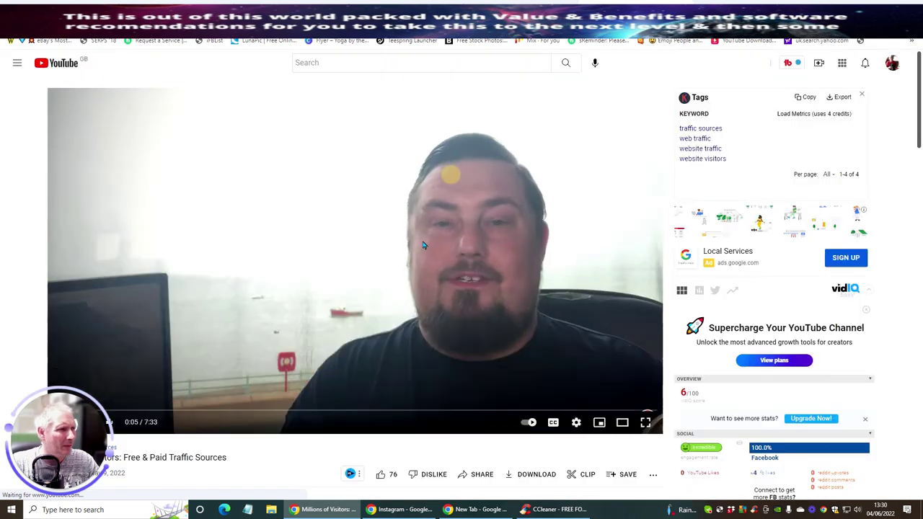
pyautogui.rightClick(424, 240)
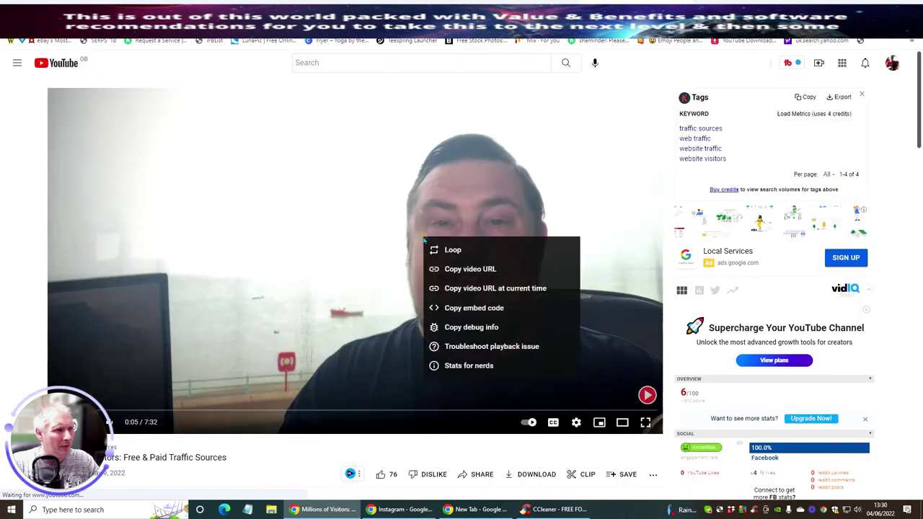
pyautogui.click(451, 269)
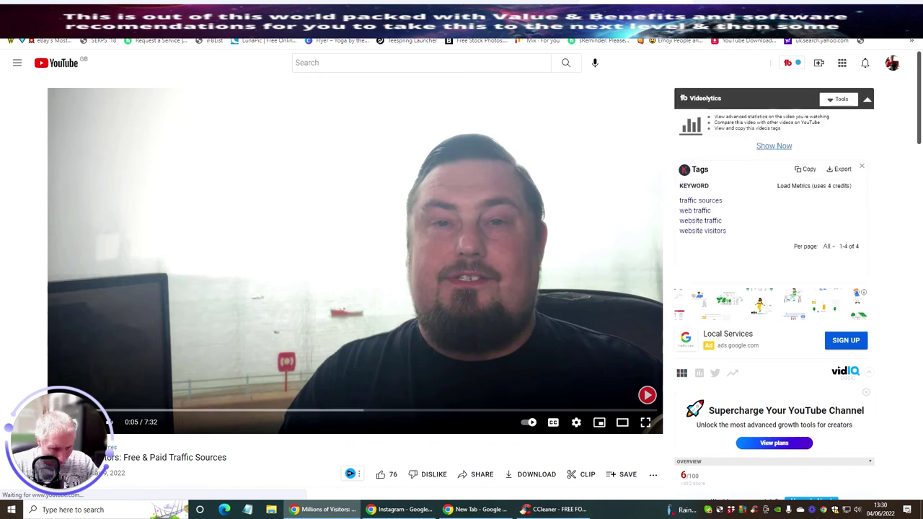
pyautogui.click(386, 512)
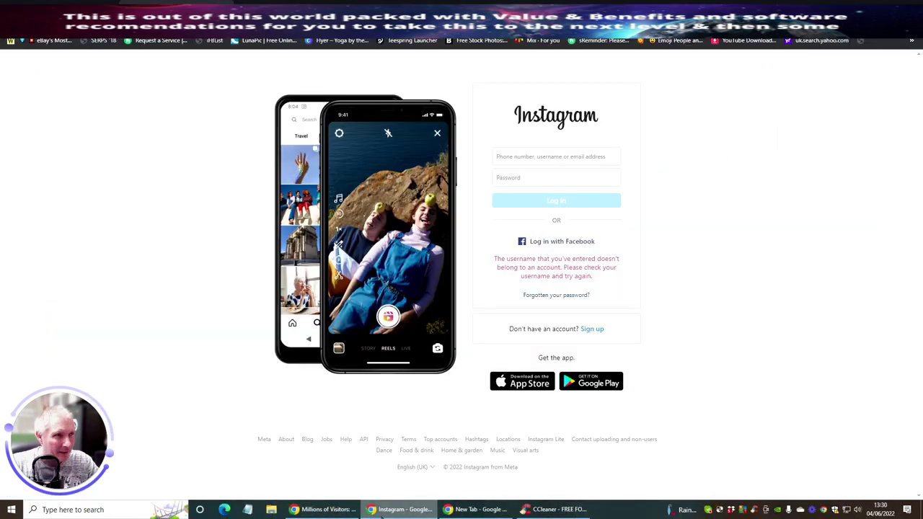
pyautogui.click(382, 514)
pyautogui.click(328, 512)
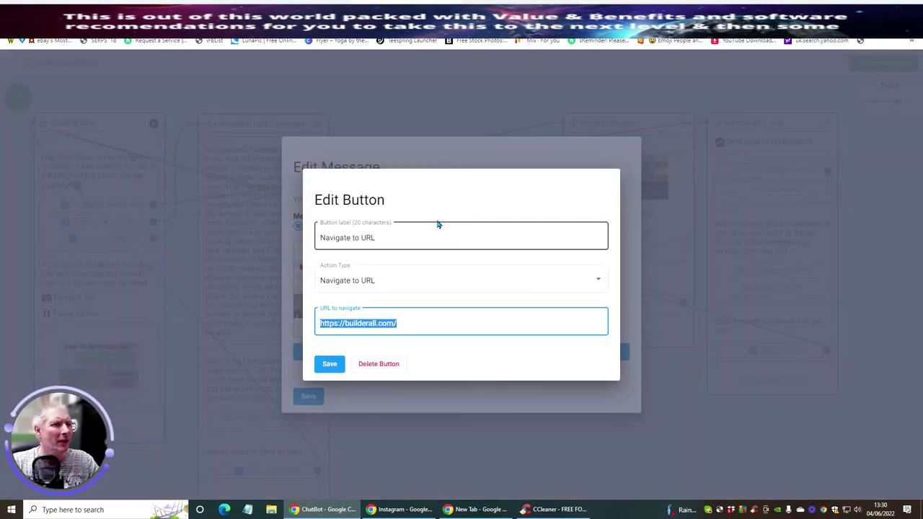
pyautogui.moveTo(425, 322); pyautogui.dragTo(282, 313)
pyautogui.hotkey('ctrl', 'v')
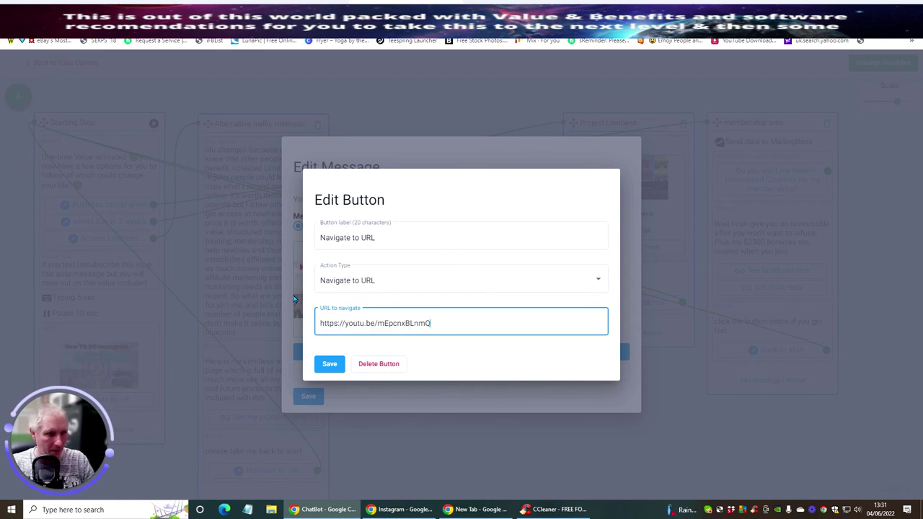
pyautogui.click(326, 366)
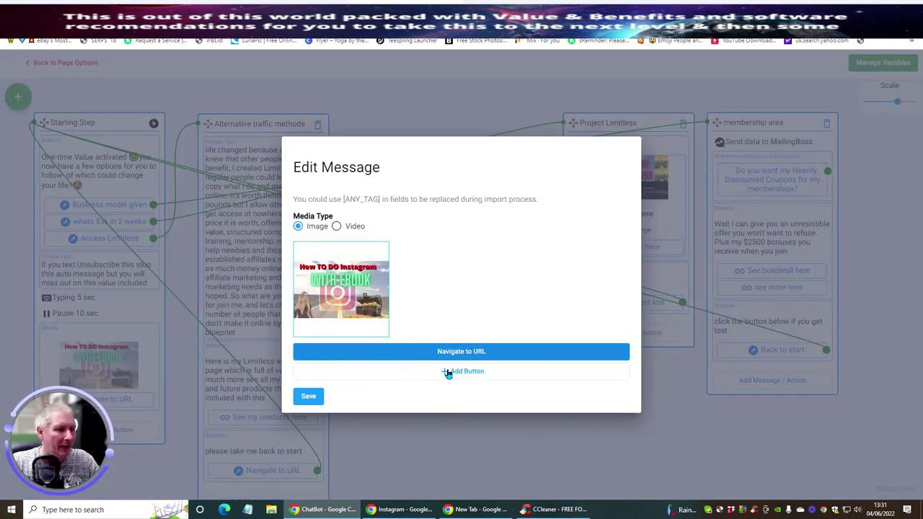
pyautogui.click(309, 397)
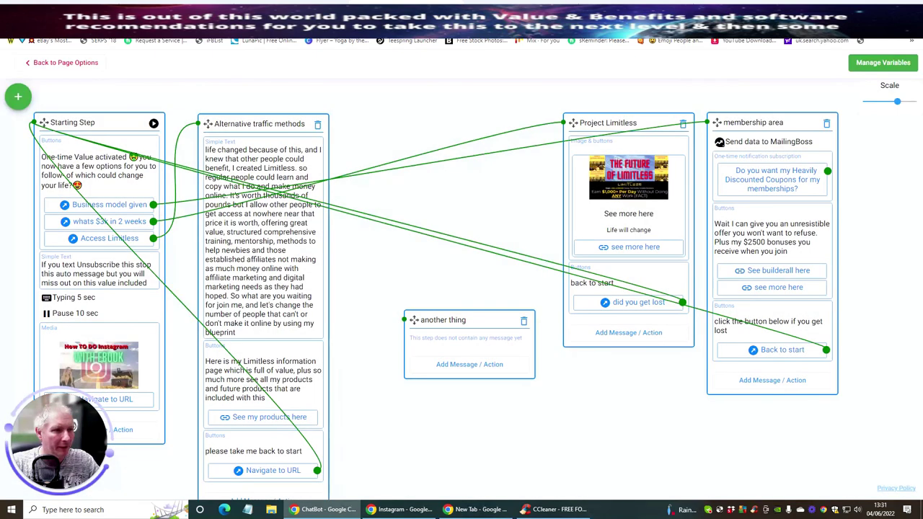
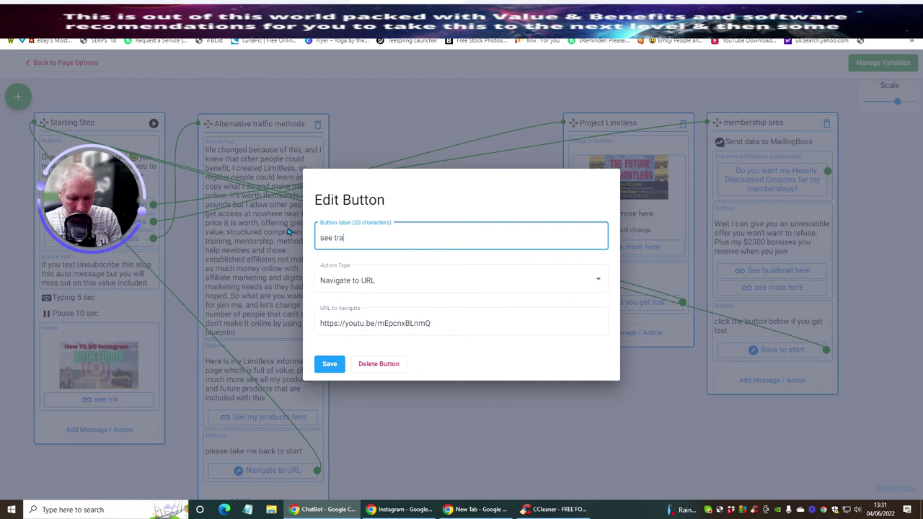
# Relabel the media button to 'see traffic sources'
pyautogui.write('rces')
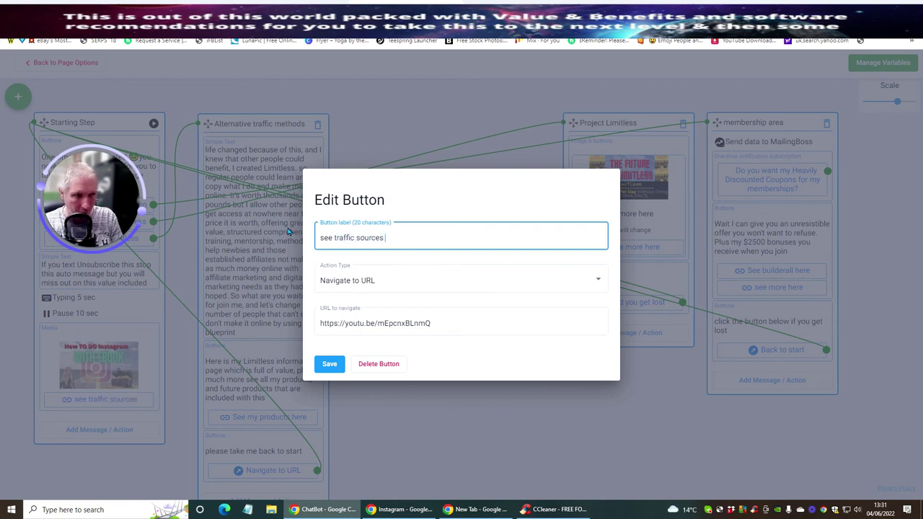
pyautogui.press('BackSpace')
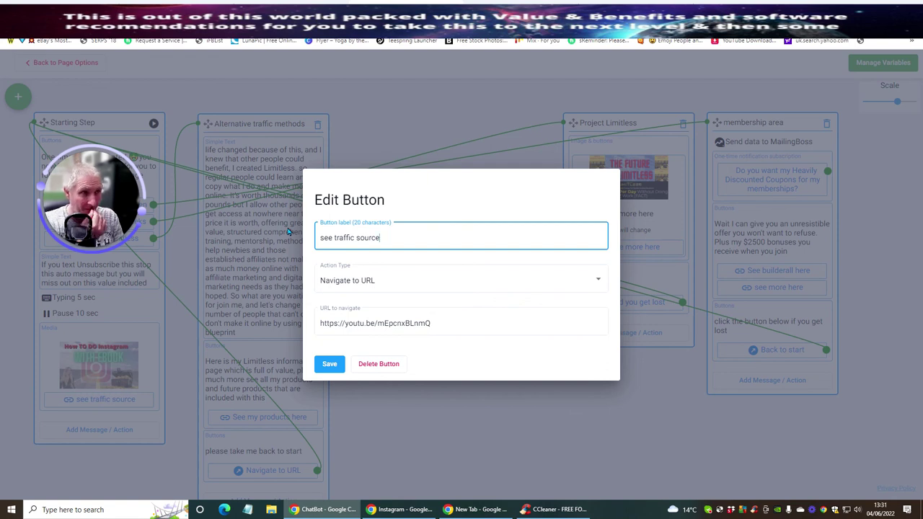
pyautogui.write('s')
# Set the button's action to Other Action, Start step 'another thing', and save
pyautogui.click(397, 278)
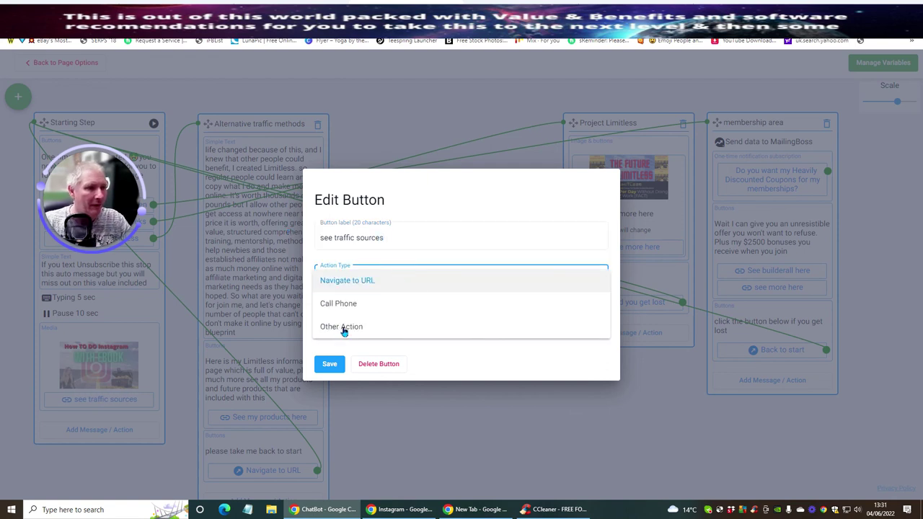
pyautogui.click(341, 328)
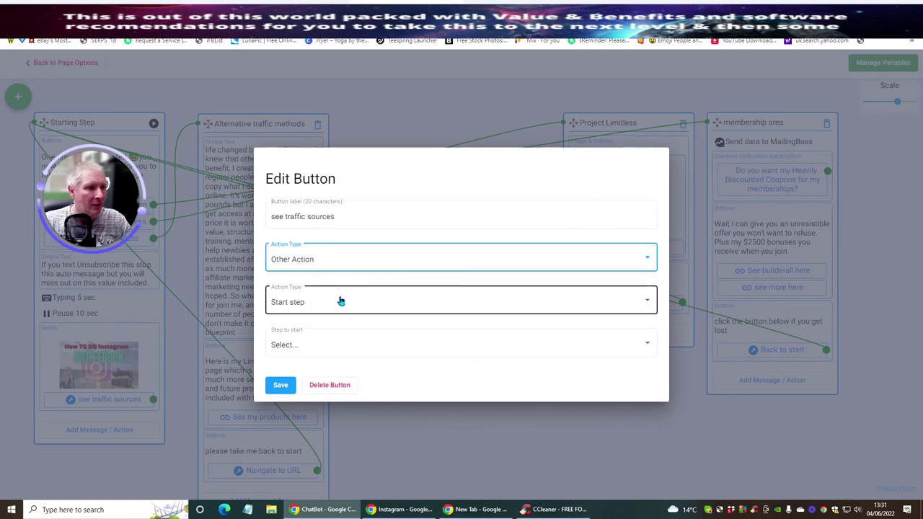
pyautogui.click(354, 298)
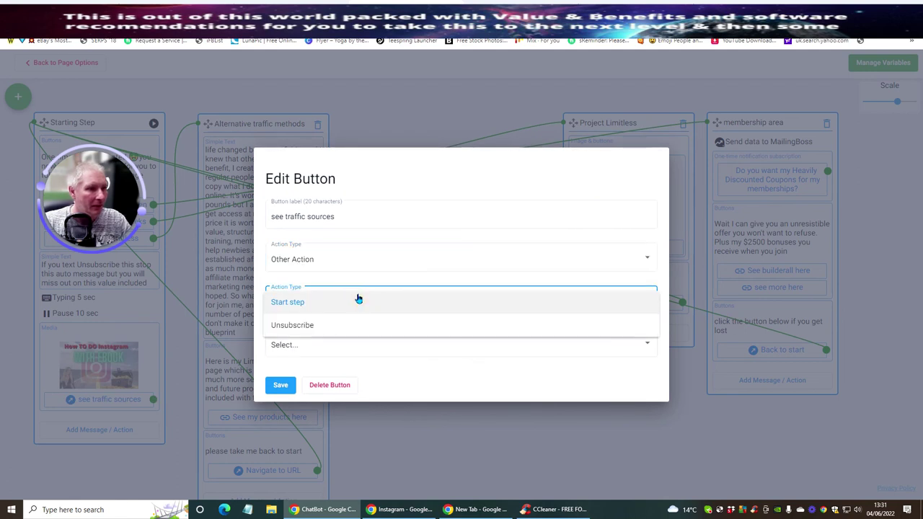
pyautogui.click(358, 299)
pyautogui.click(339, 344)
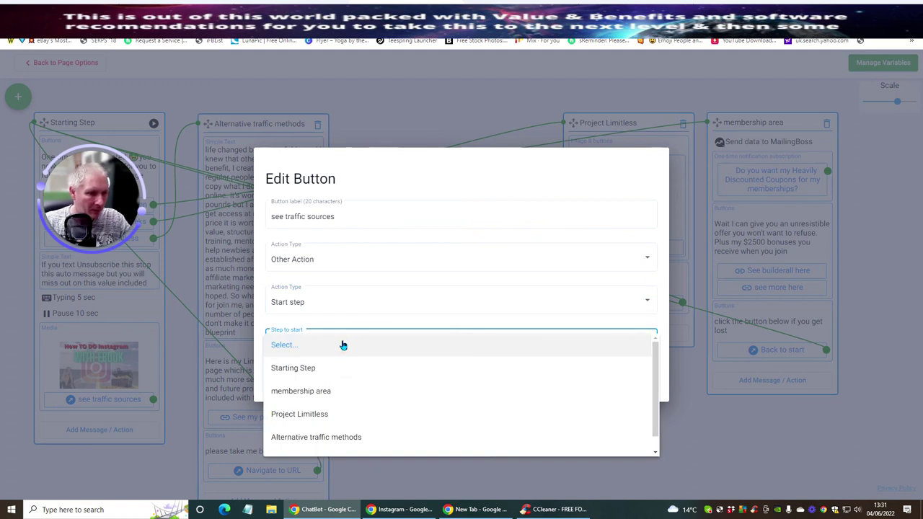
pyautogui.scroll(-1, 340, 396)
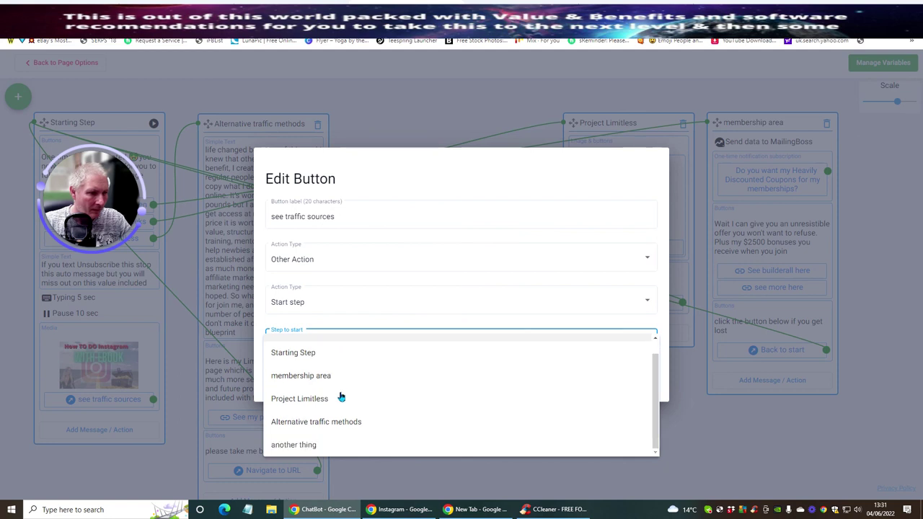
pyautogui.click(307, 447)
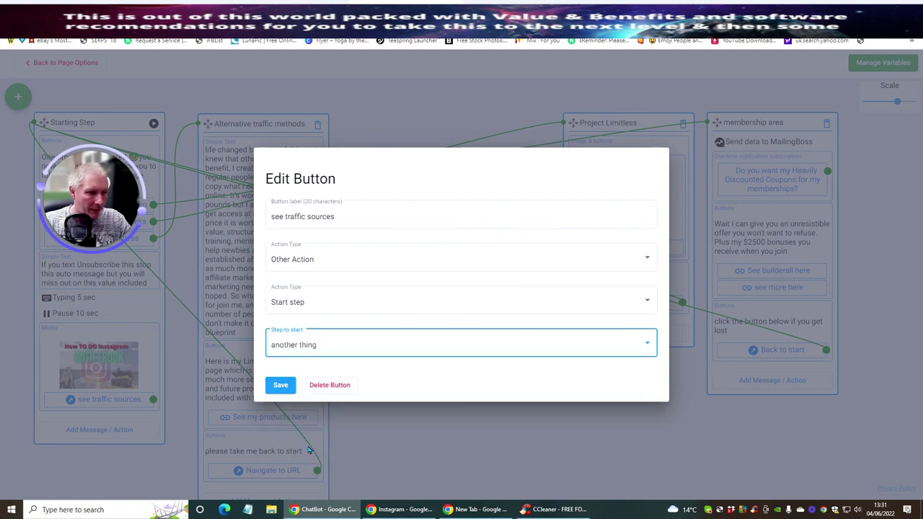
pyautogui.click(280, 385)
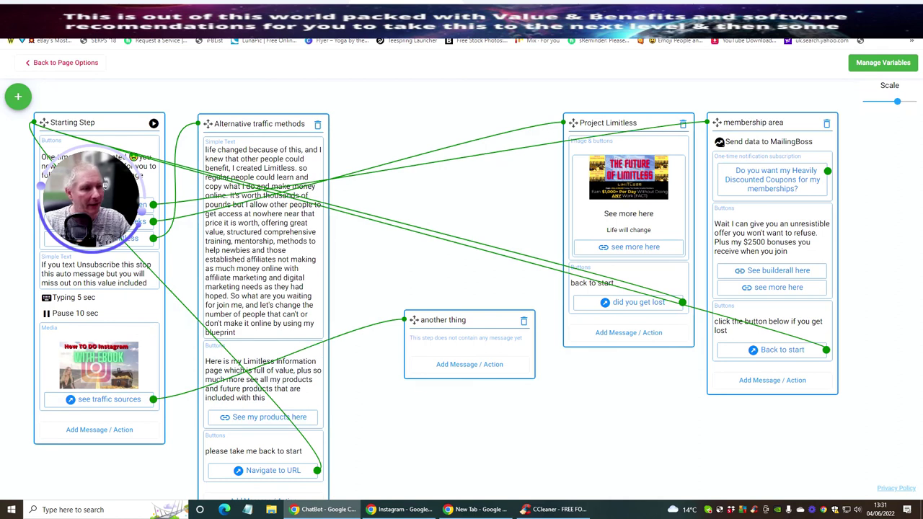
# Drag the Alternative traffic methods card higher up the flow canvas
pyautogui.moveTo(102, 184); pyautogui.dragTo(430, 133)
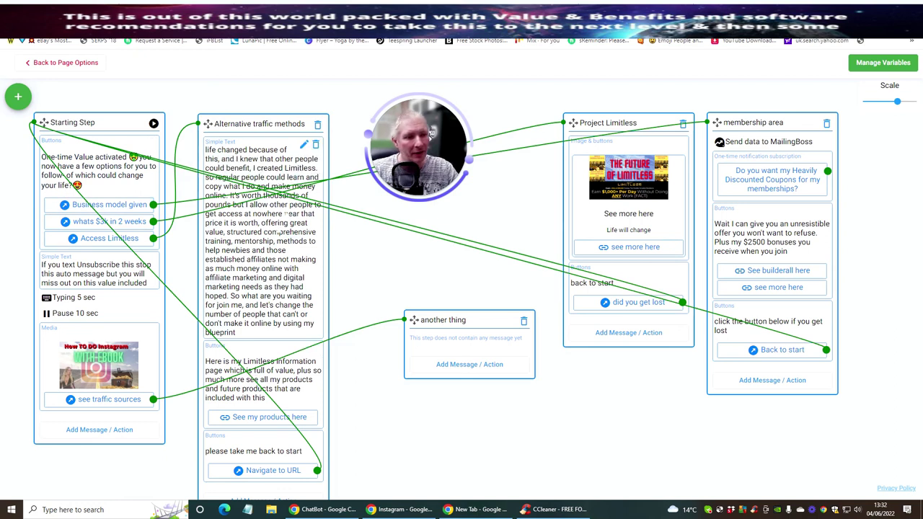
pyautogui.scroll(-2, 276, 228)
pyautogui.scroll(2, 275, 226)
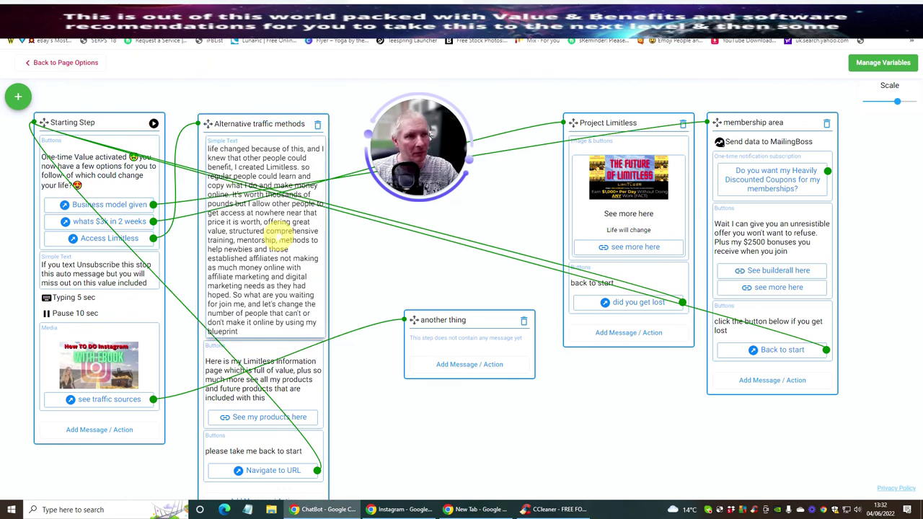
pyautogui.moveTo(207, 130); pyautogui.dragTo(216, 92)
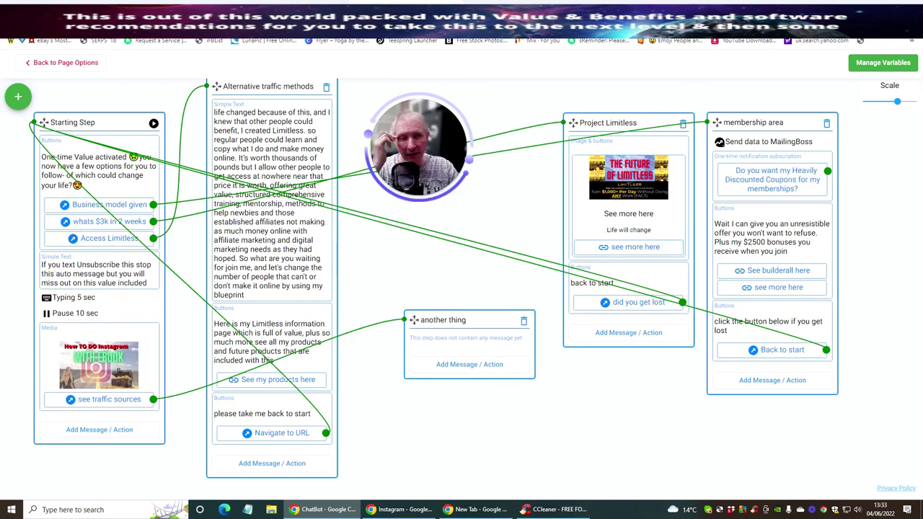
pyautogui.click(65, 204)
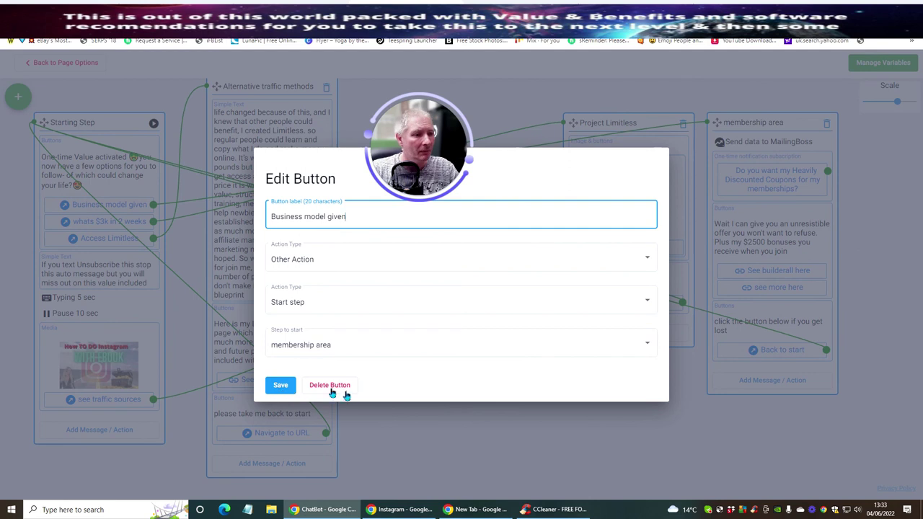
pyautogui.click(278, 384)
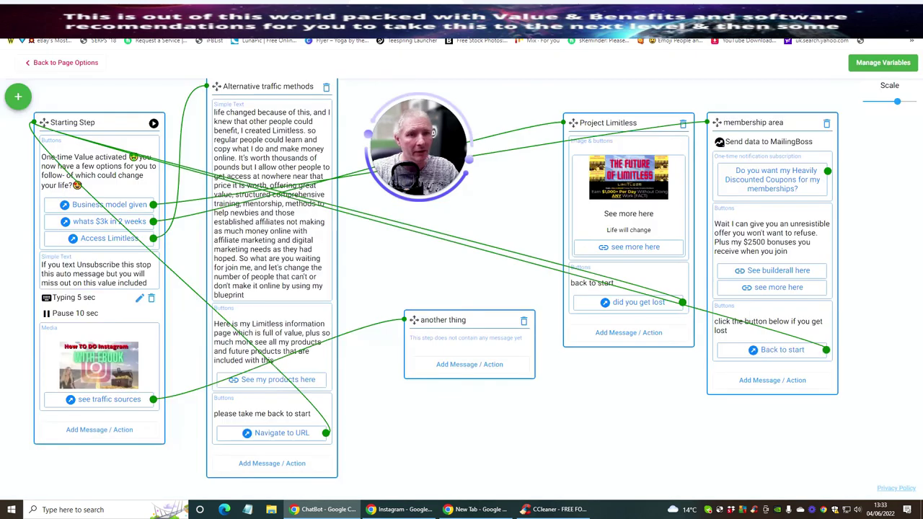
pyautogui.click(86, 222)
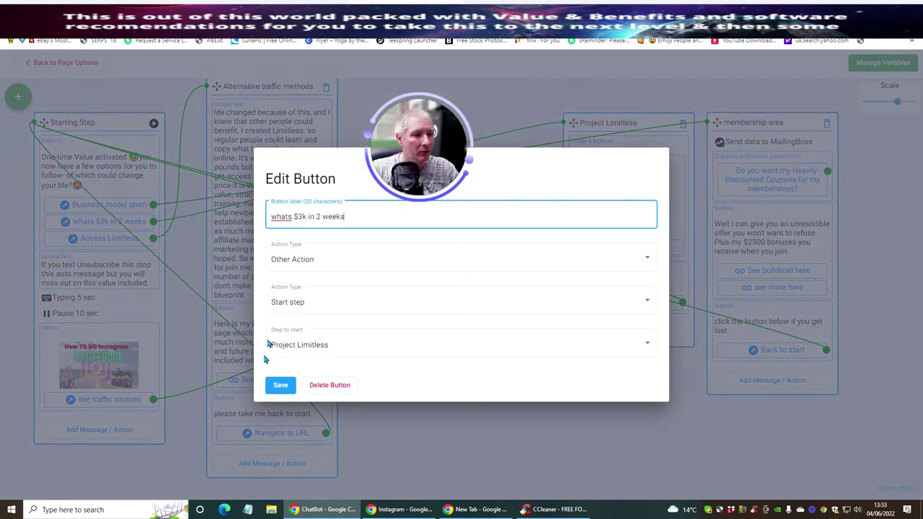
pyautogui.click(279, 386)
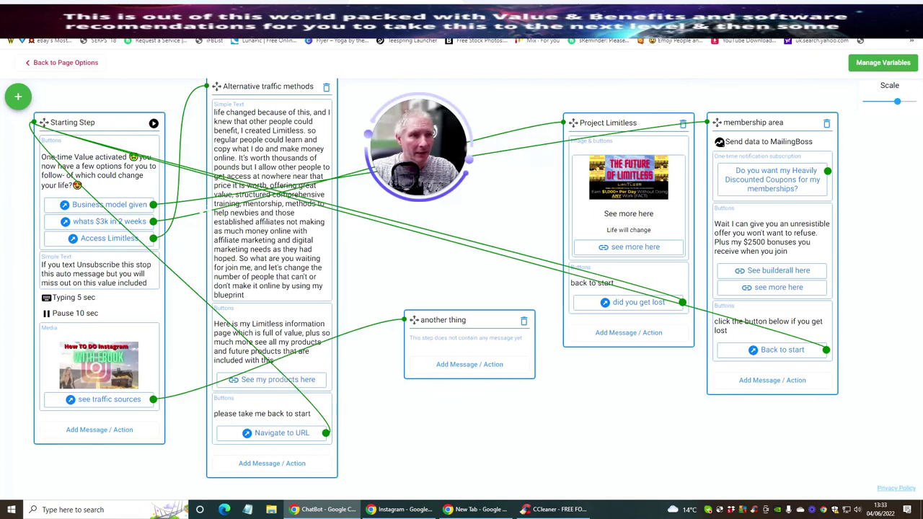
pyautogui.click(628, 249)
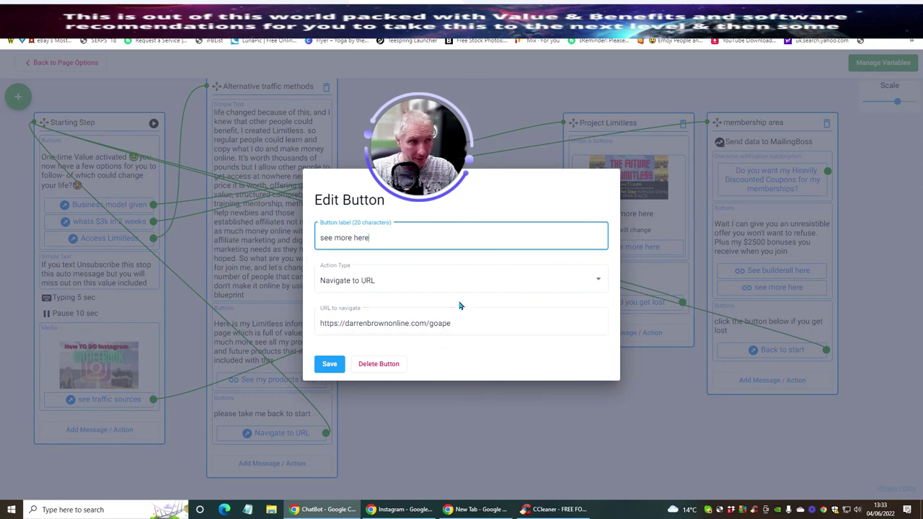
pyautogui.click(330, 364)
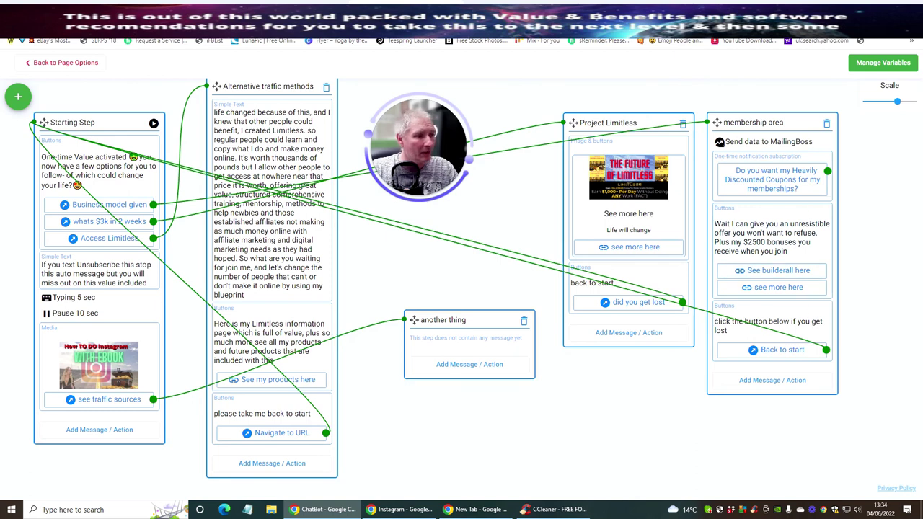
# Nudge the flow canvas slightly, then switch over to the Instagram login page
pyautogui.moveTo(477, 320)
pyautogui.mouseDown()
pyautogui.moveTo(453, 301)
pyautogui.moveTo(427, 443)
pyautogui.moveTo(470, 350)
pyautogui.moveTo(457, 333)
pyautogui.moveTo(465, 330)
pyautogui.moveTo(415, 385)
pyautogui.moveTo(466, 326)
pyautogui.mouseUp()
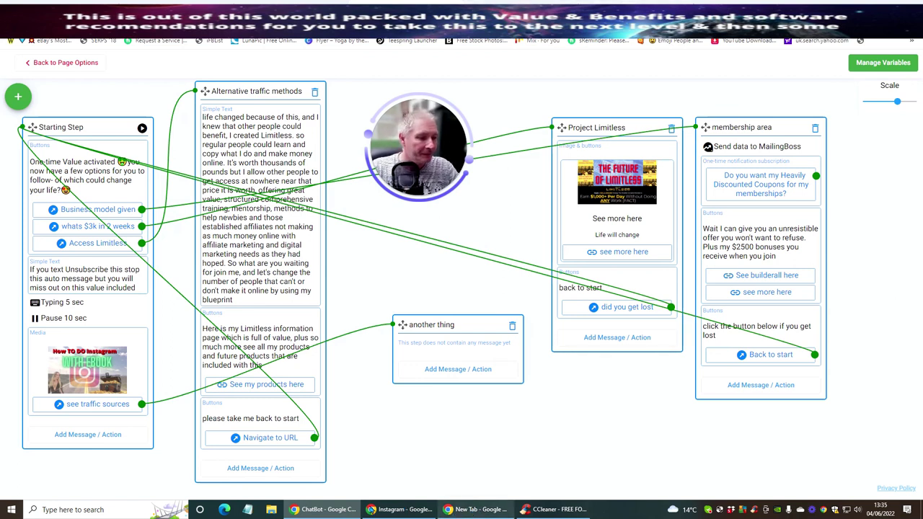
pyautogui.click(390, 510)
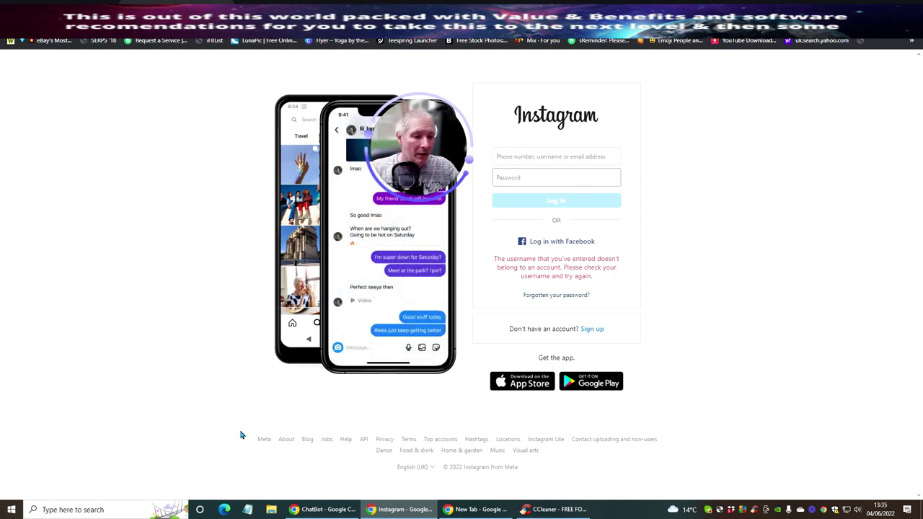
# Open a new Microsoft Edge window from the taskbar
pyautogui.click(224, 510)
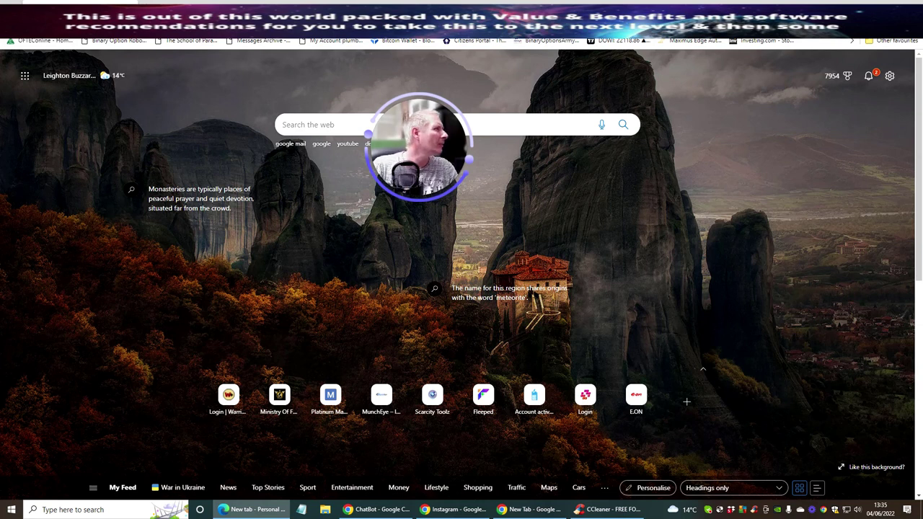
# Open a new InPrivate window and search Bing for 'twitter'
pyautogui.hotkey('alt', 'f')
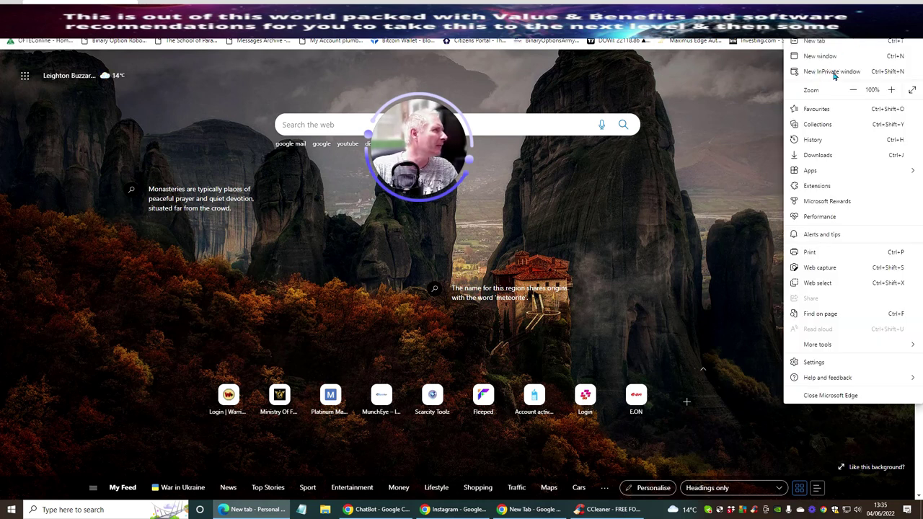
pyautogui.click(829, 72)
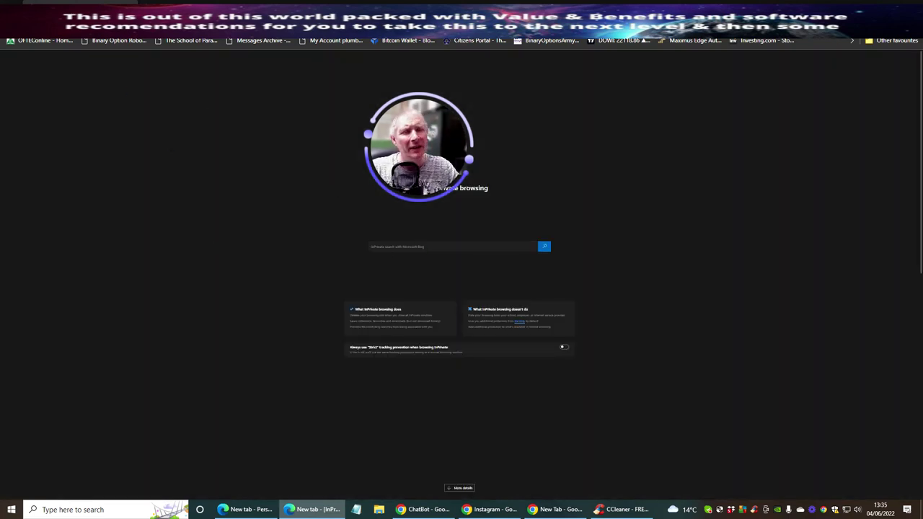
pyautogui.write('tw')
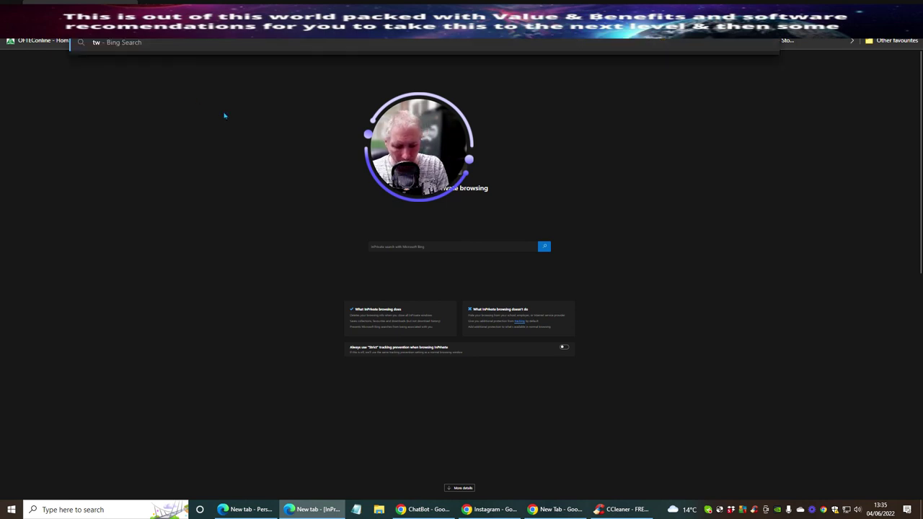
pyautogui.press('BackSpace')
pyautogui.press('BackSpace')
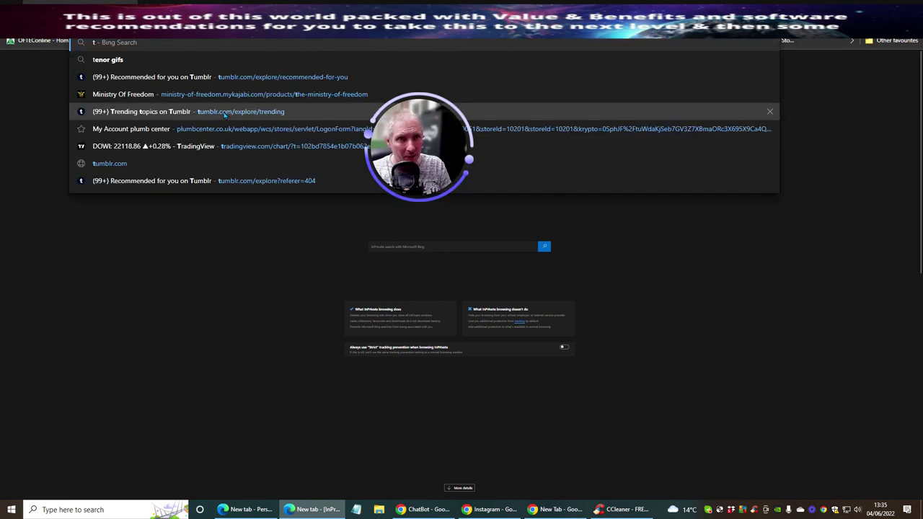
pyautogui.write('wtwitter')
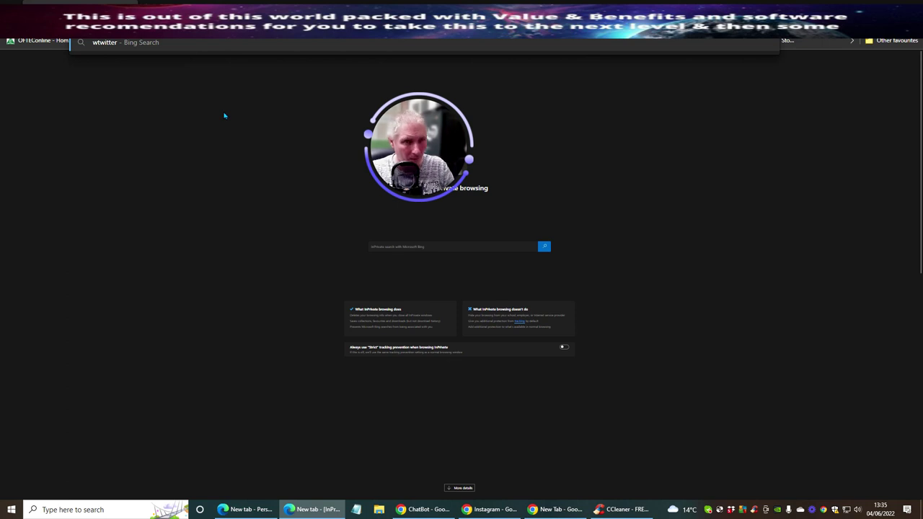
pyautogui.press('Home')
pyautogui.press('Delete')
pyautogui.press('Return')
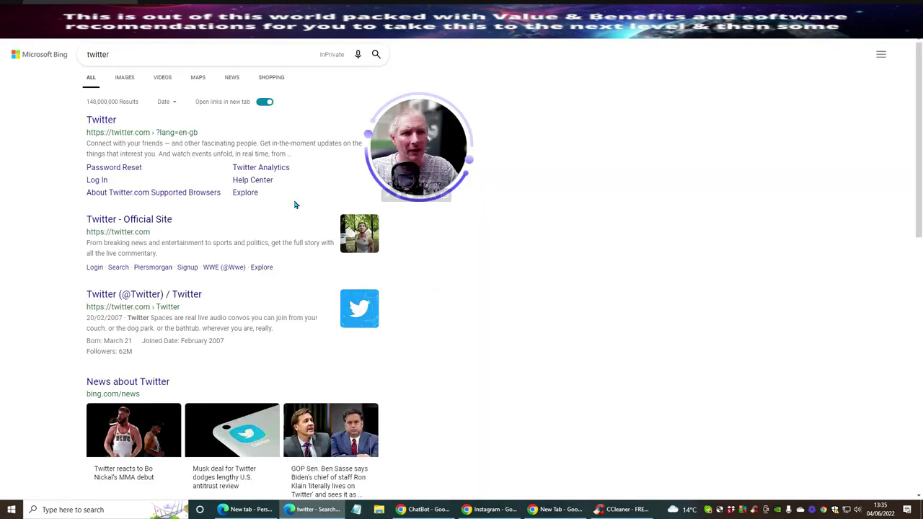
# Go to Twitter's official site, accept all cookies, and start sign-up with phone or email
pyautogui.click(142, 220)
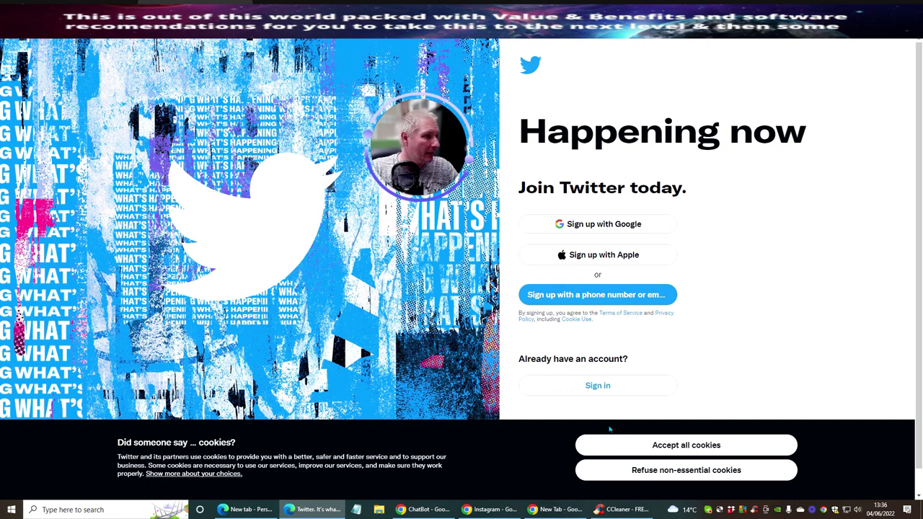
pyautogui.click(712, 447)
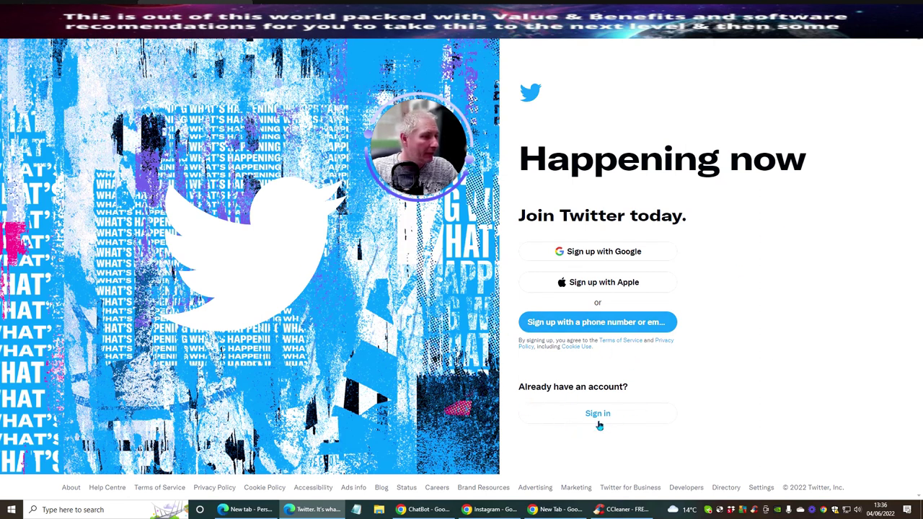
pyautogui.click(606, 326)
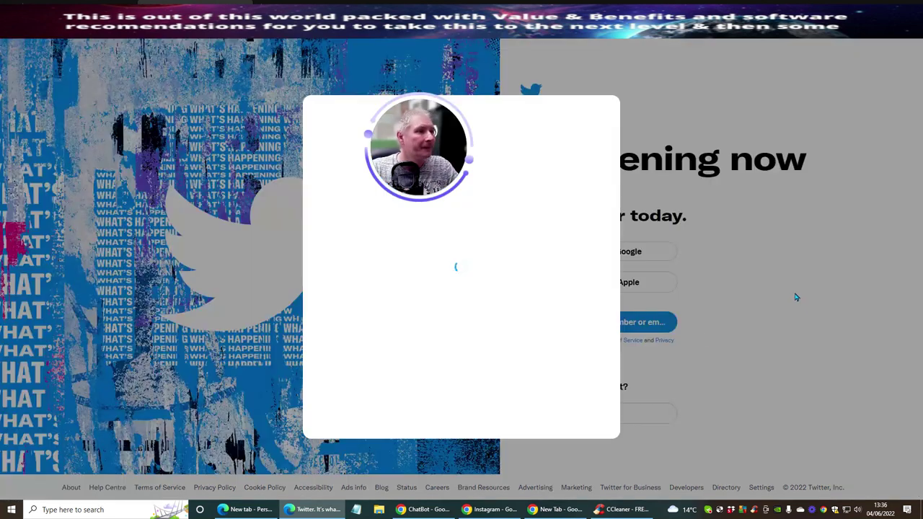
# Enter the account holder's name and switch to signing up with email instead
pyautogui.moveTo(470, 130); pyautogui.dragTo(108, 411)
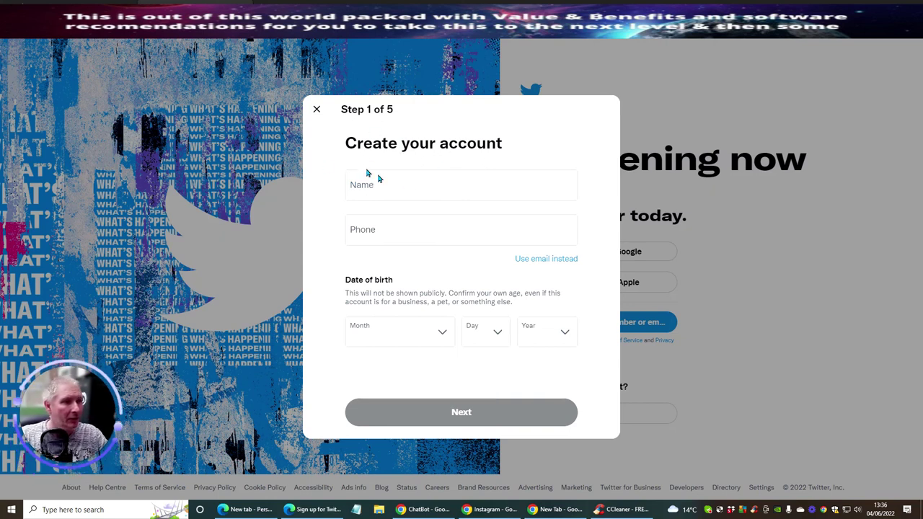
pyautogui.click(405, 185)
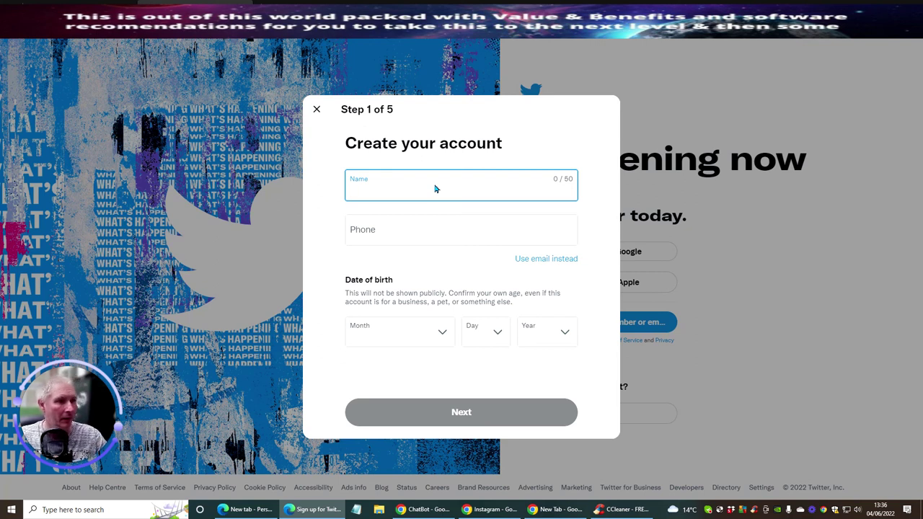
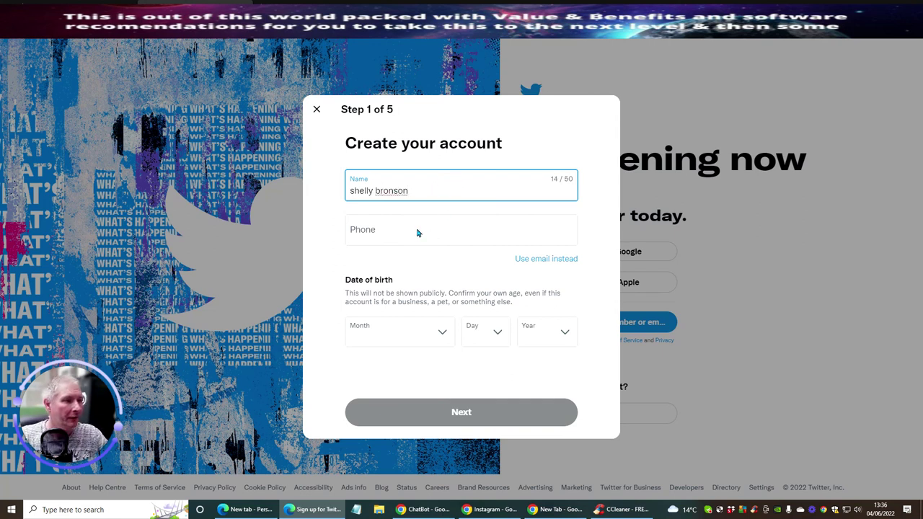
pyautogui.click(536, 261)
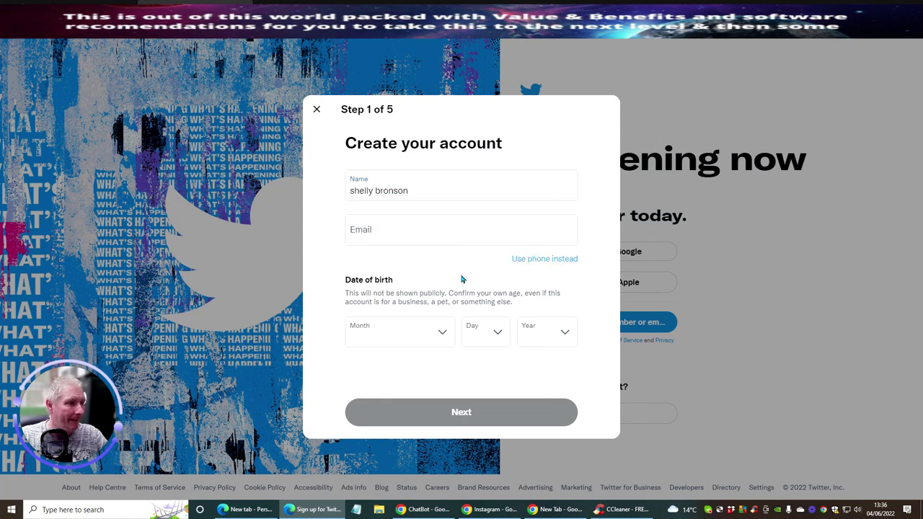
pyautogui.click(399, 230)
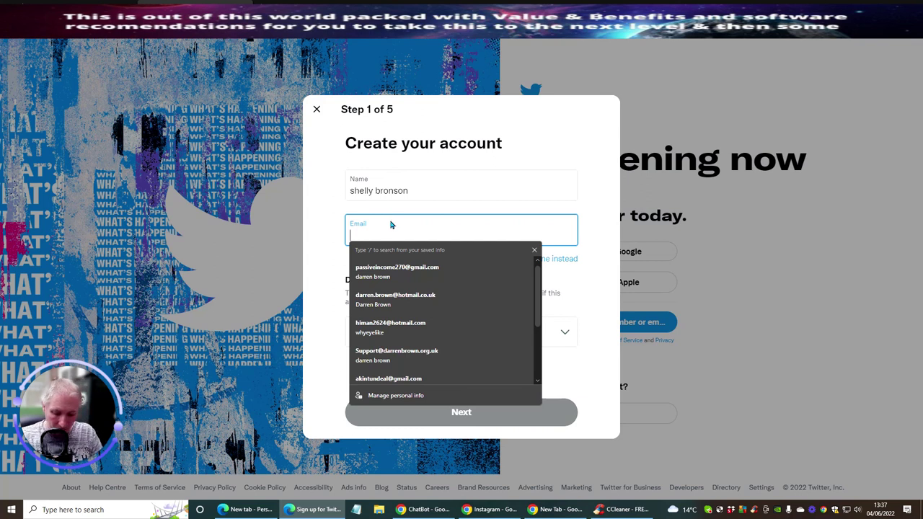
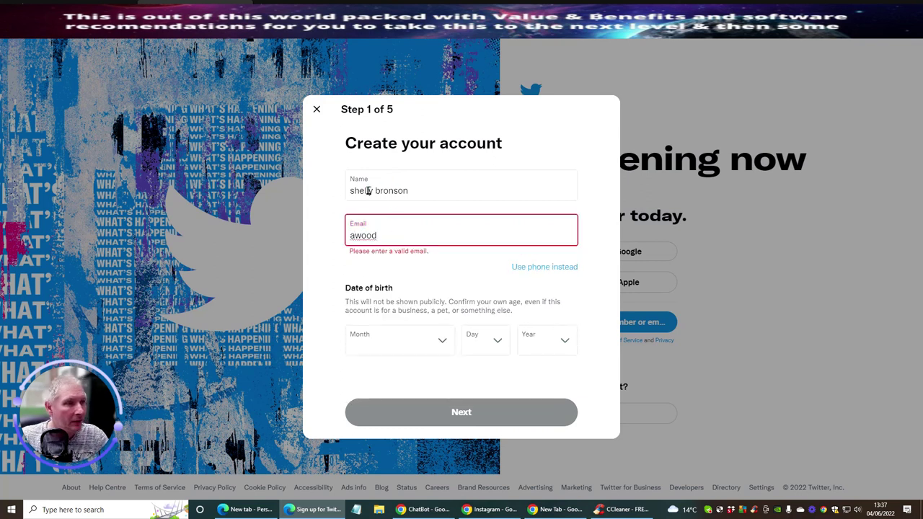
# Fix the name's capitalisation and finish typing the new Gmail address
pyautogui.click(372, 190)
pyautogui.press('BackSpace')
pyautogui.press('BackSpace')
pyautogui.press('BackSpace')
pyautogui.press('BackSpace')
pyautogui.press('BackSpace')
pyautogui.press('BackSpace')
pyautogui.write('amy')
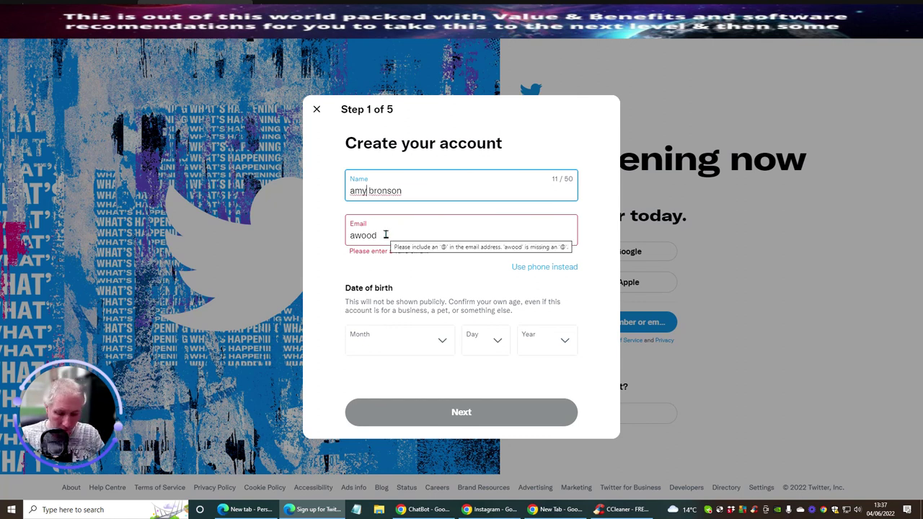
pyautogui.write('3788')
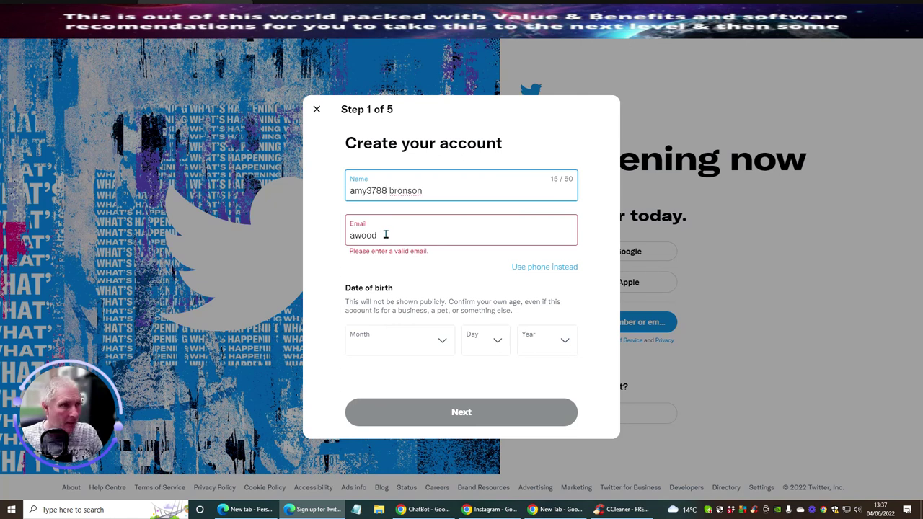
pyautogui.press('BackSpace')
pyautogui.press('BackSpace')
pyautogui.press('BackSpace')
pyautogui.press('BackSpace')
pyautogui.press('BackSpace')
pyautogui.press('BackSpace')
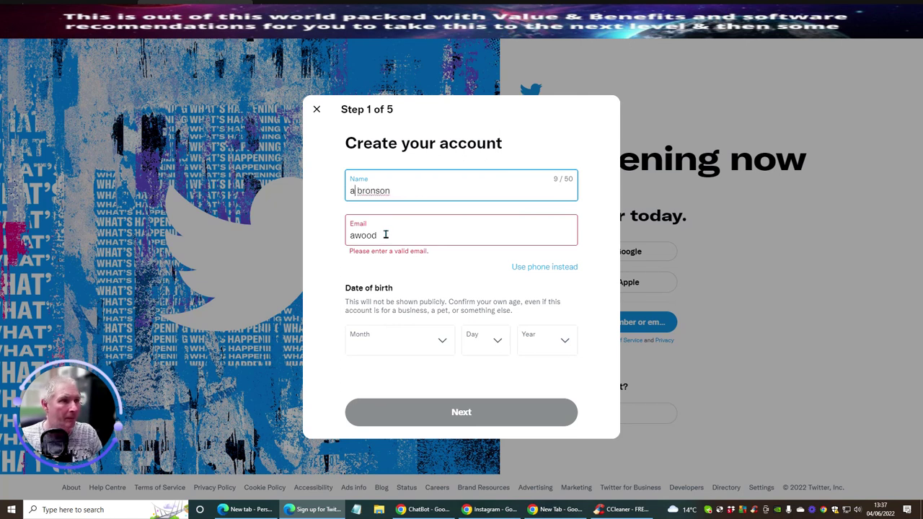
pyautogui.press('BackSpace')
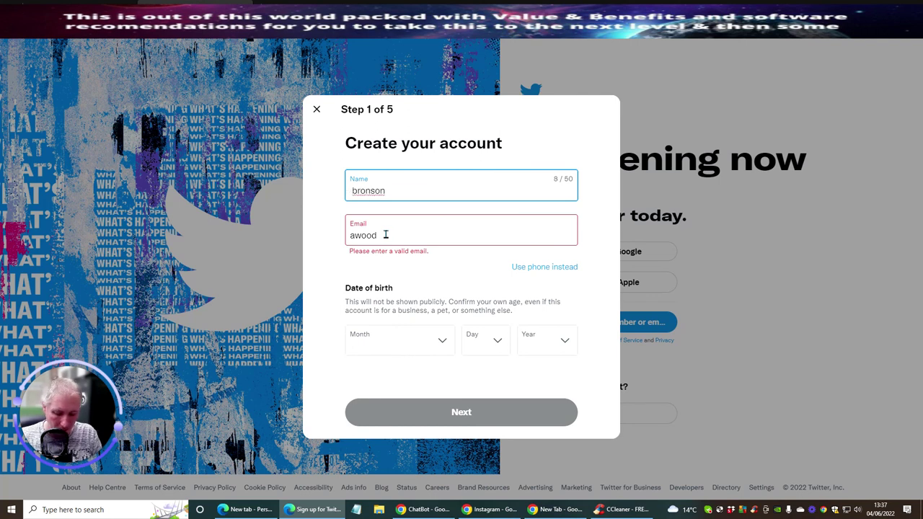
pyautogui.write('Amy')
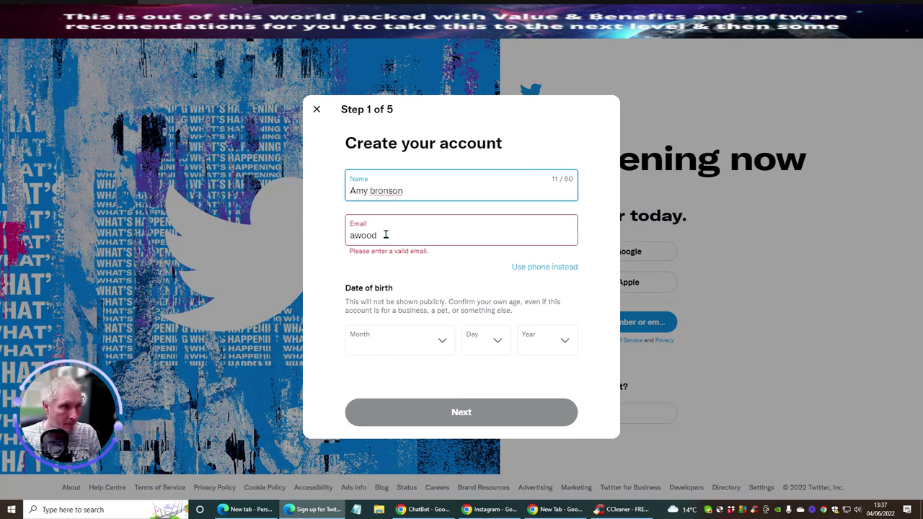
pyautogui.click(377, 192)
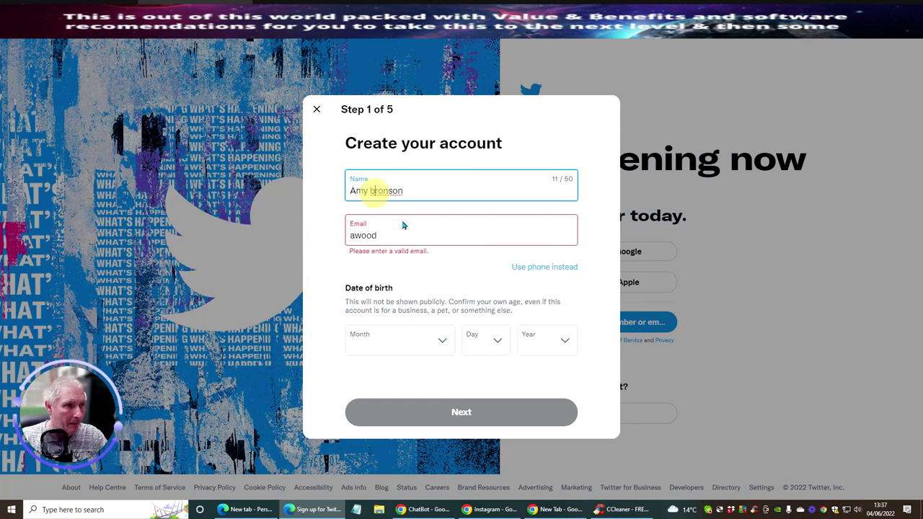
pyautogui.press('BackSpace')
pyautogui.write('B')
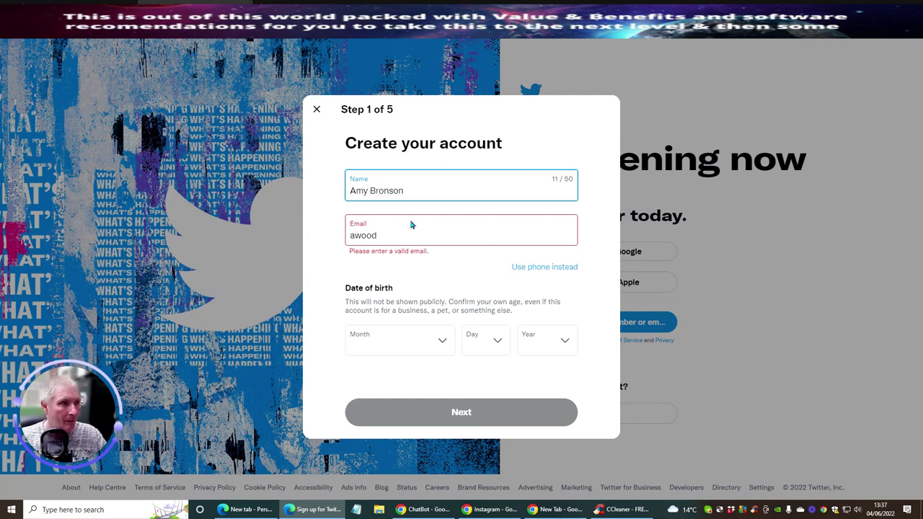
pyautogui.click(385, 235)
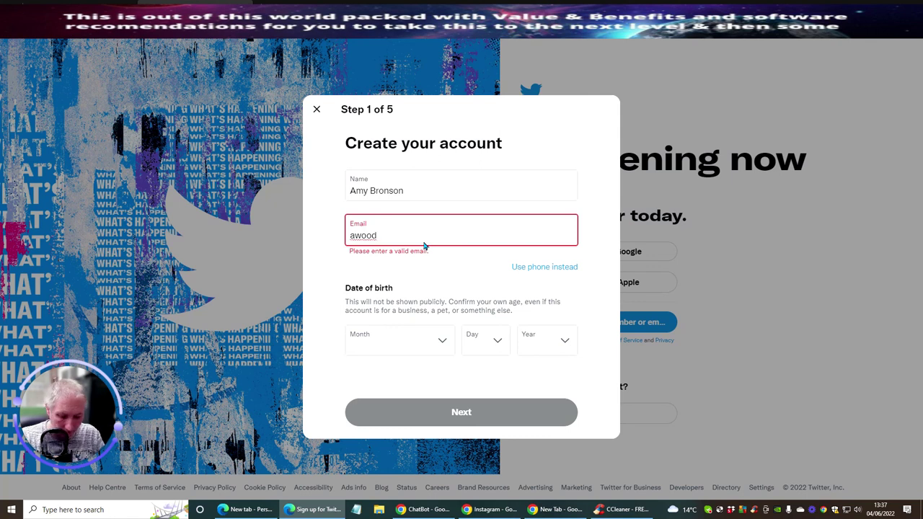
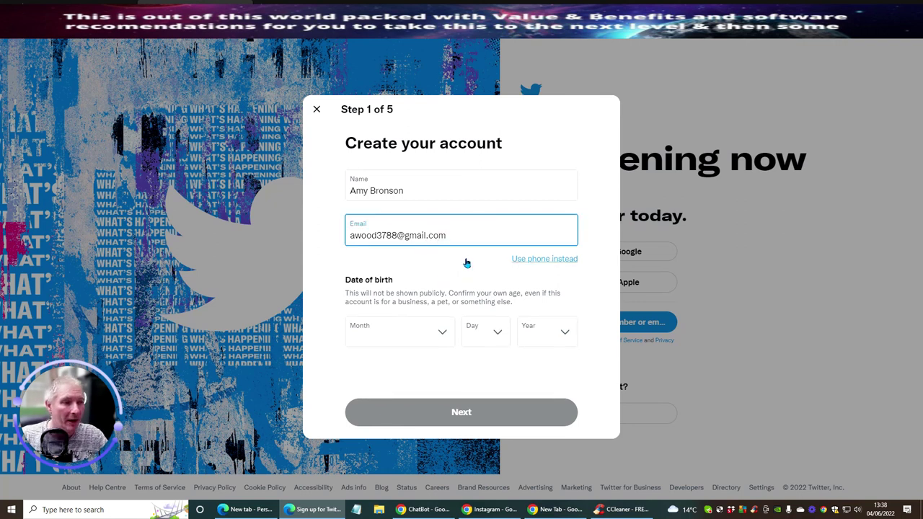
# Set the birth date to April 4, 1983 and continue to the next step
pyautogui.click(445, 334)
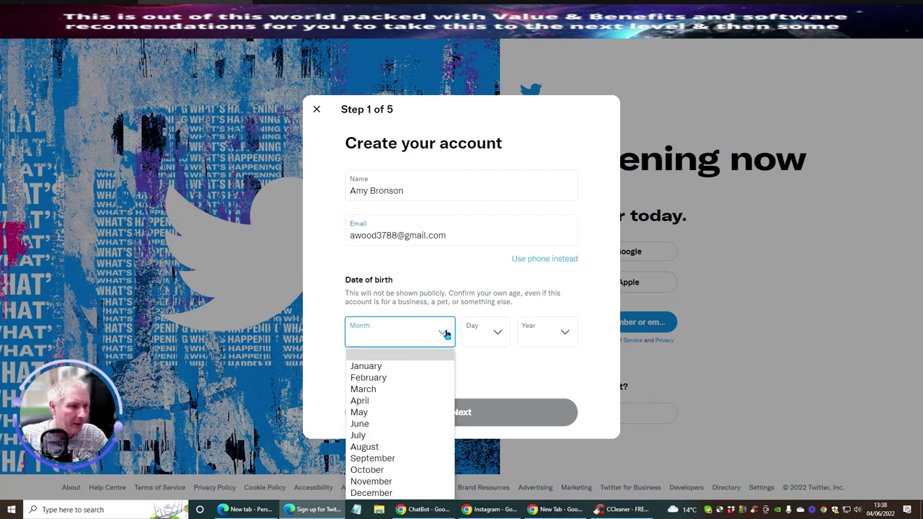
pyautogui.click(396, 401)
pyautogui.click(488, 344)
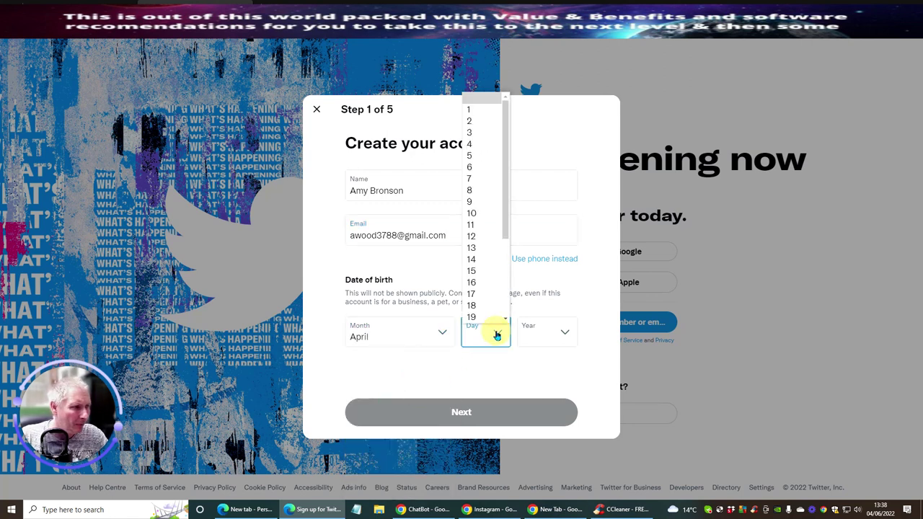
pyautogui.click(474, 133)
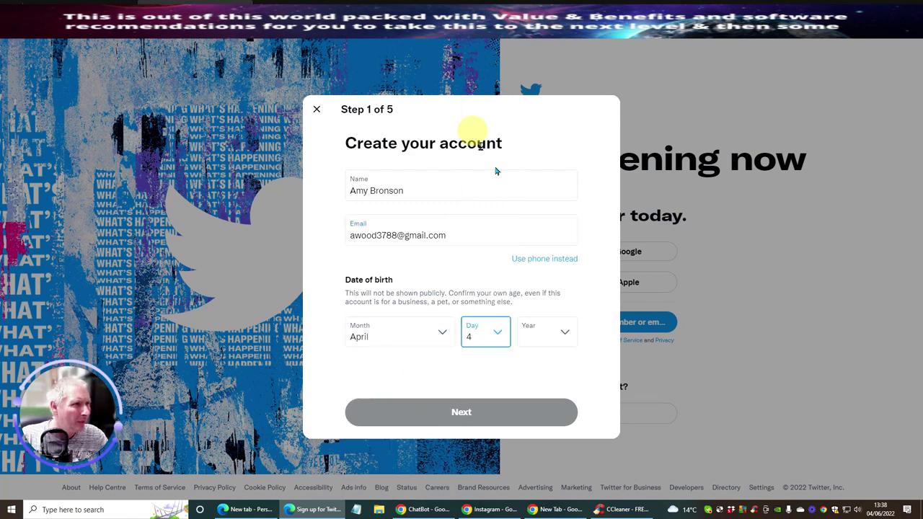
pyautogui.click(563, 336)
pyautogui.scroll(-2, 548, 230)
pyautogui.scroll(-6, 548, 231)
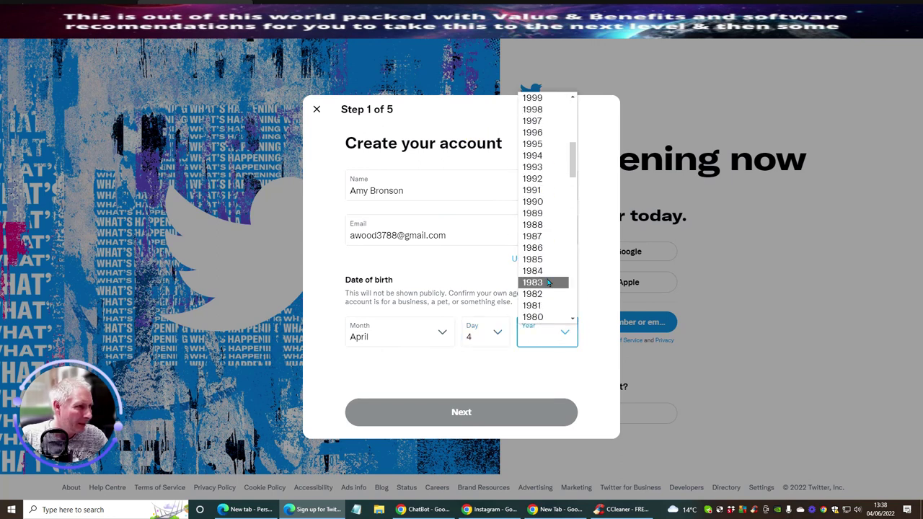
pyautogui.click(549, 282)
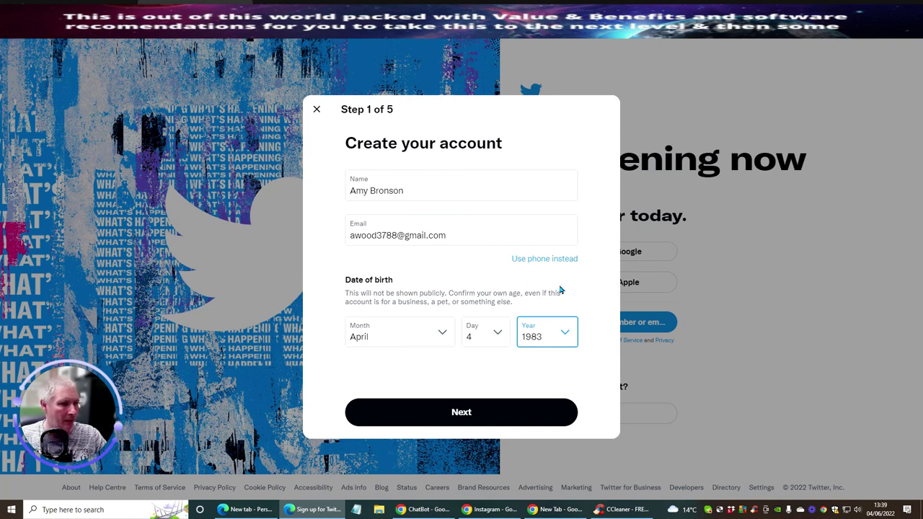
pyautogui.click(557, 408)
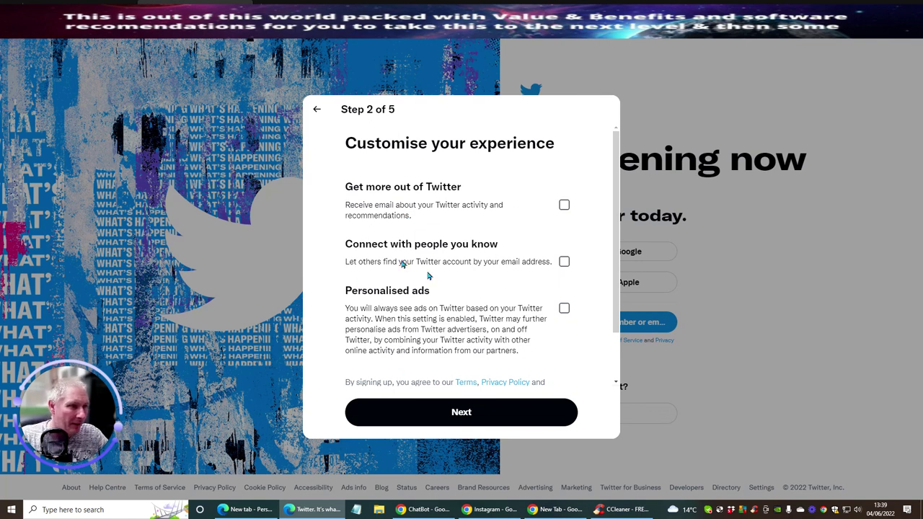
# Skip the personalisation options and submit the Twitter sign-up
pyautogui.click(453, 412)
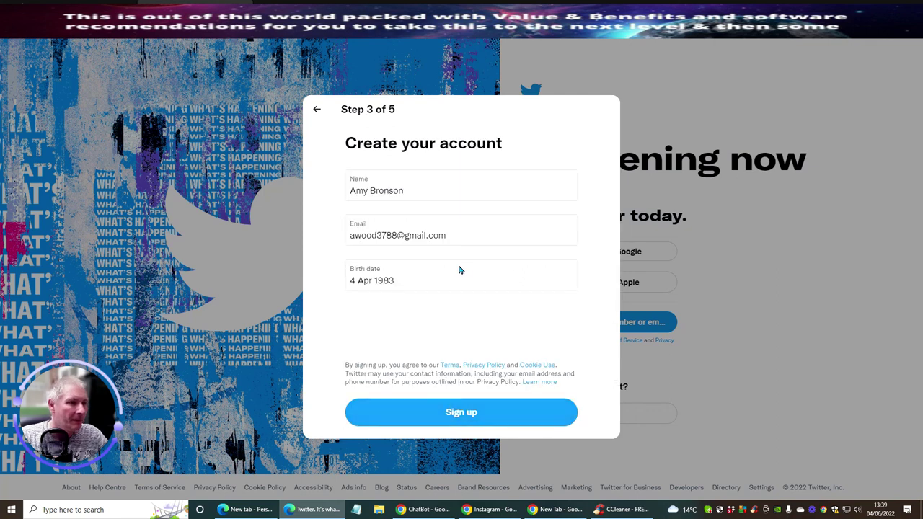
pyautogui.click(457, 413)
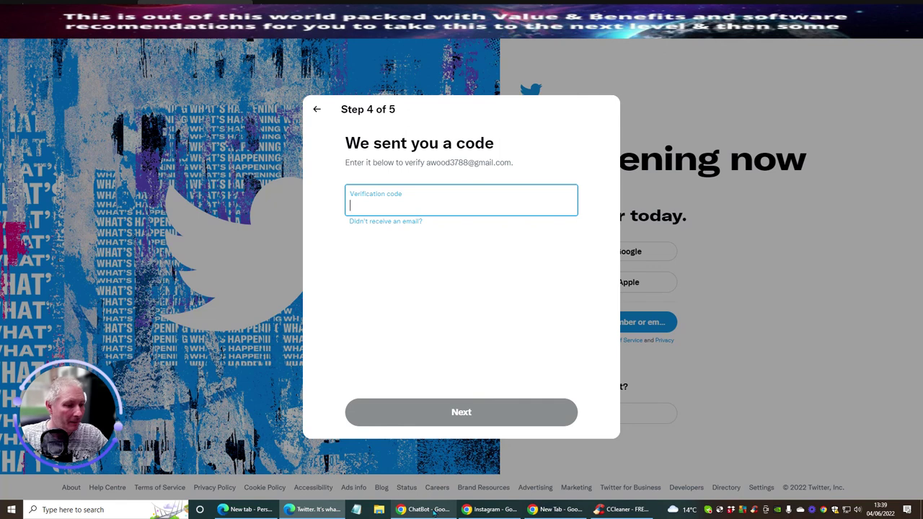
pyautogui.moveTo(433, 514)
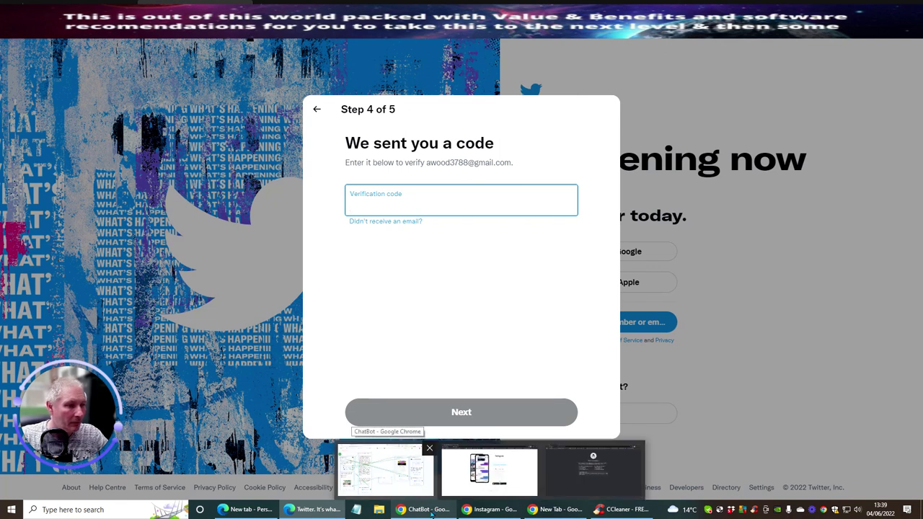
# In a new InPrivate window, search 'gmail' and open the official Gmail result
pyautogui.hotkey('ctrl', 'shift', 'n')
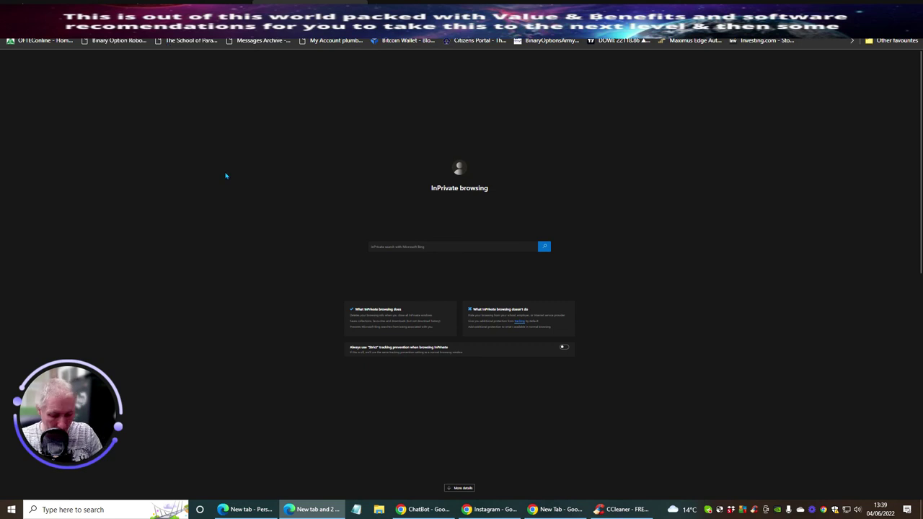
pyautogui.write('gmail')
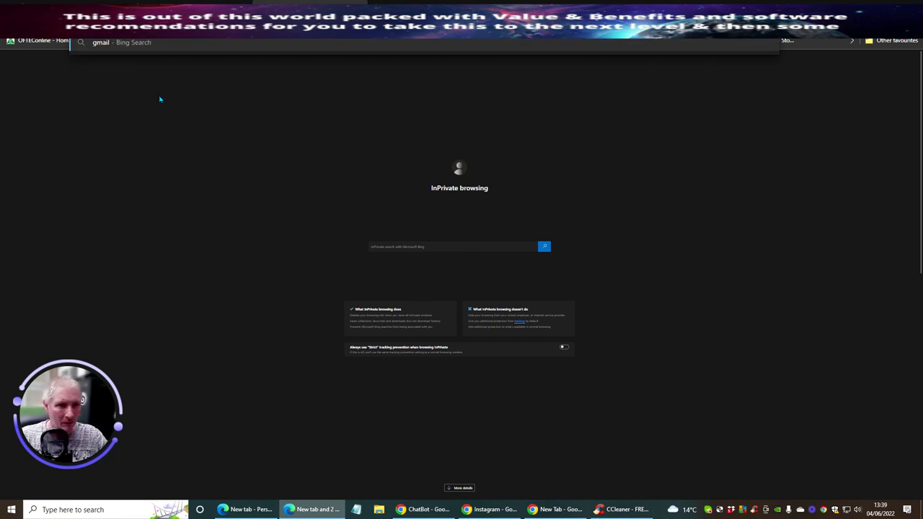
pyautogui.press('Return')
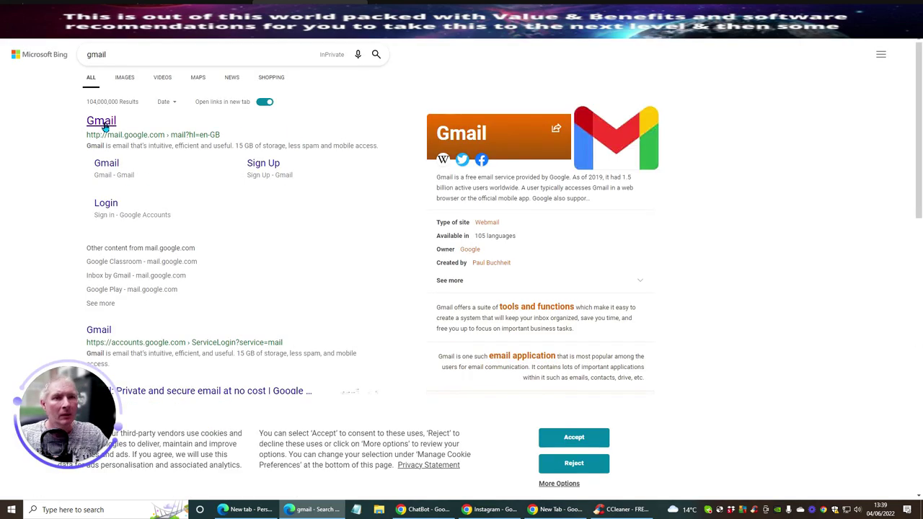
pyautogui.click(102, 121)
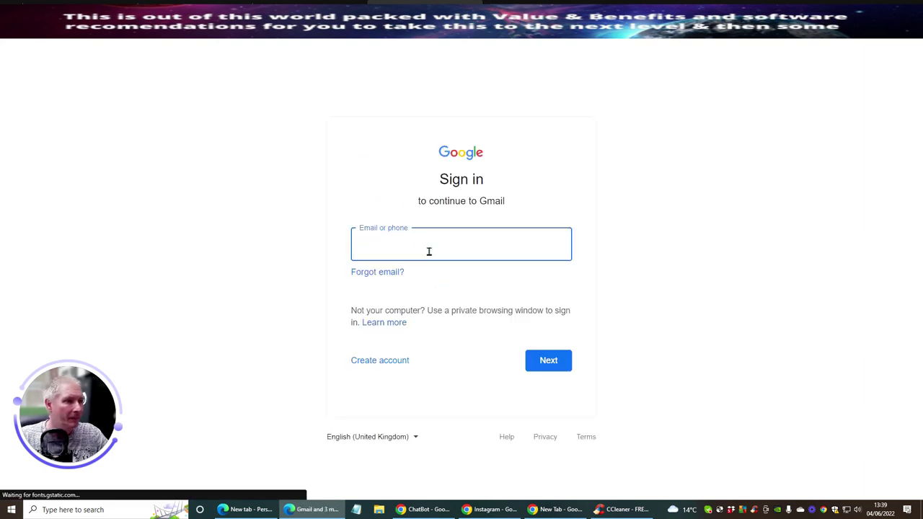
# Enter the new Gmail address on the Google sign-in page and continue
pyautogui.click(419, 244)
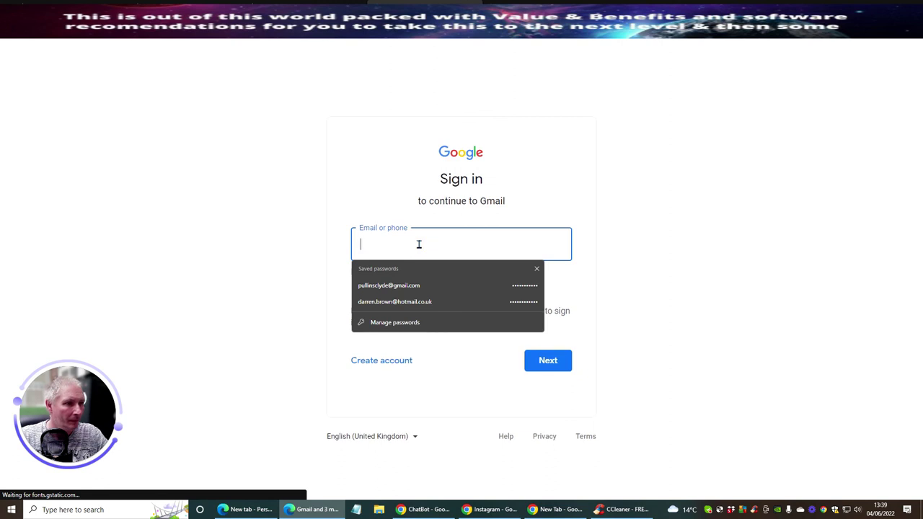
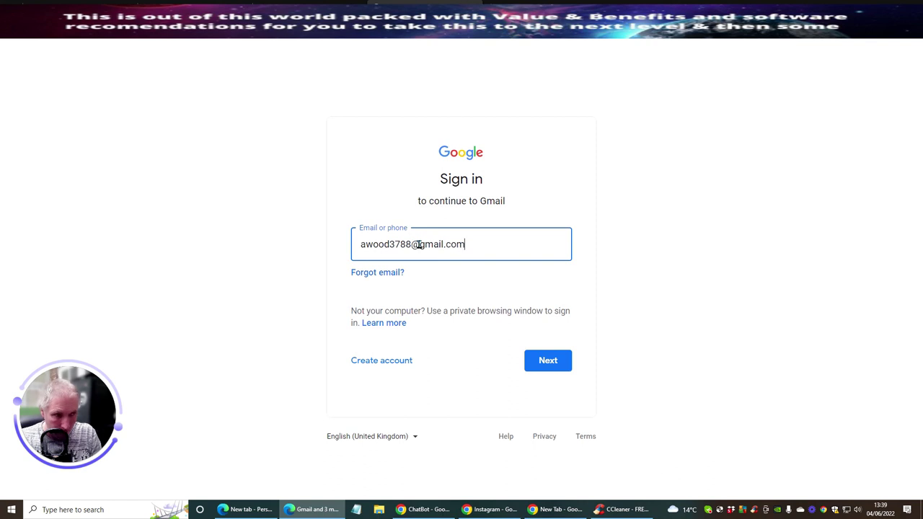
pyautogui.click(548, 362)
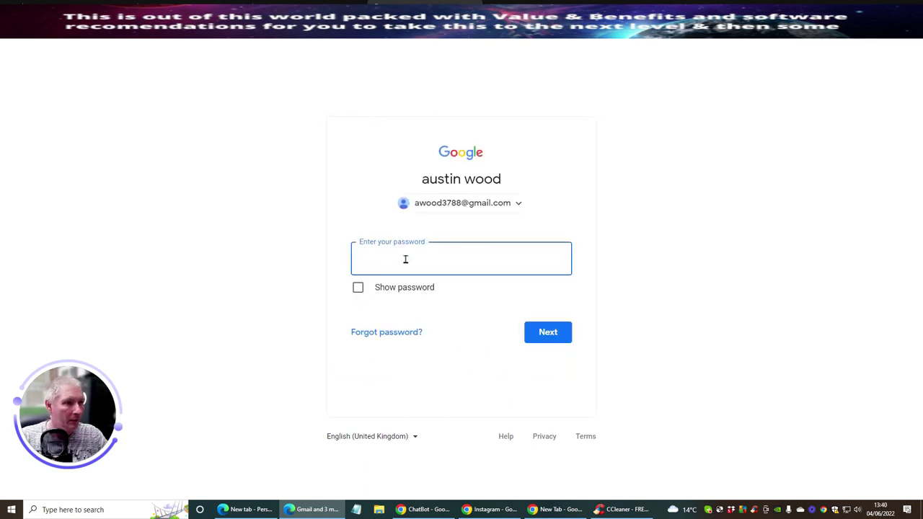
# Type the account password, dismissing saved-password suggestions, and sign in to the inbox
pyautogui.click(405, 259)
pyautogui.click(345, 197)
pyautogui.click(410, 263)
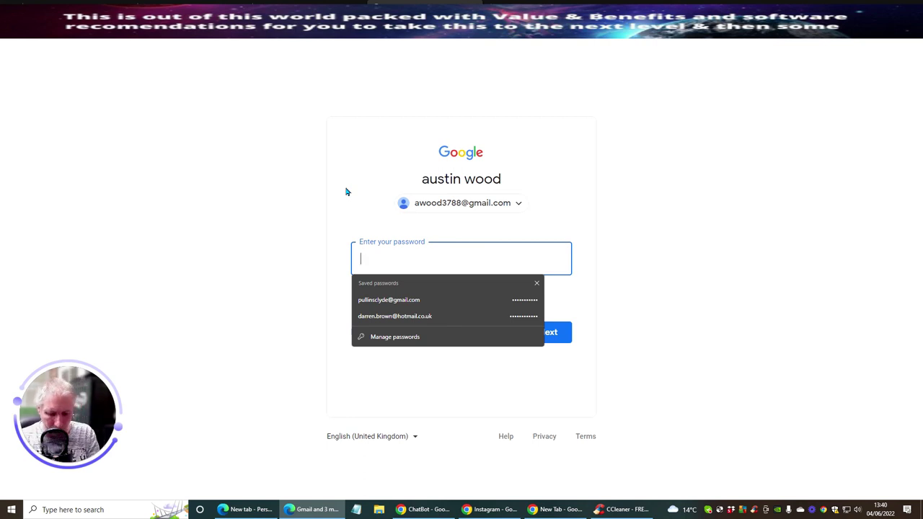
pyautogui.write('••••••••••')
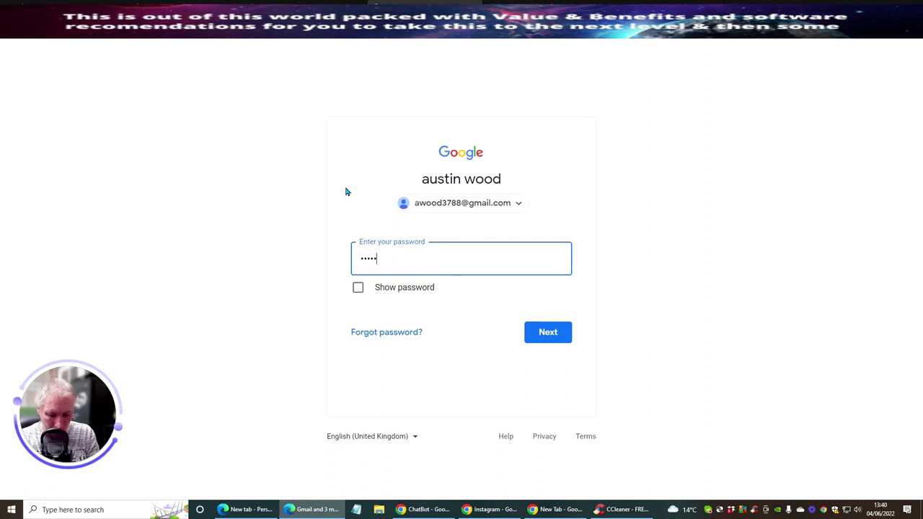
pyautogui.write('••')
pyautogui.click(545, 333)
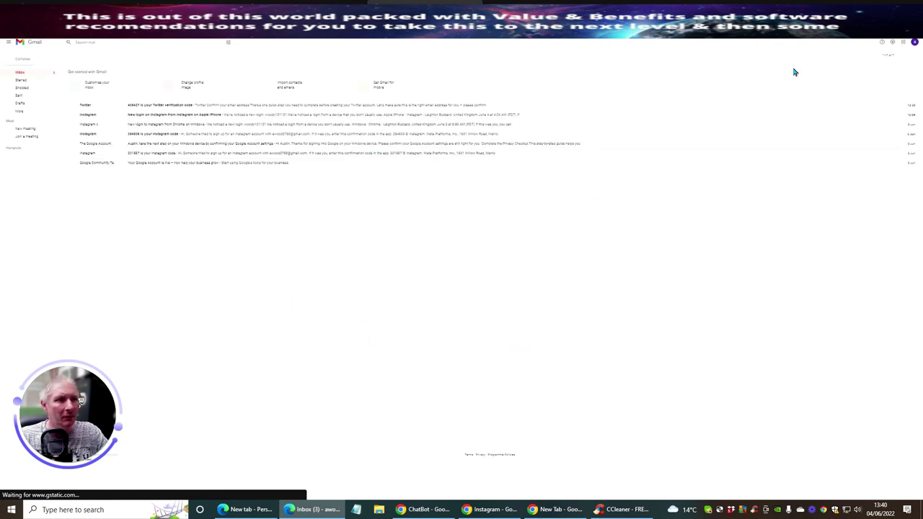
# Zoom the Gmail page in Edge back up to 100% to read the Twitter code e-mail
pyautogui.click(910, 29)
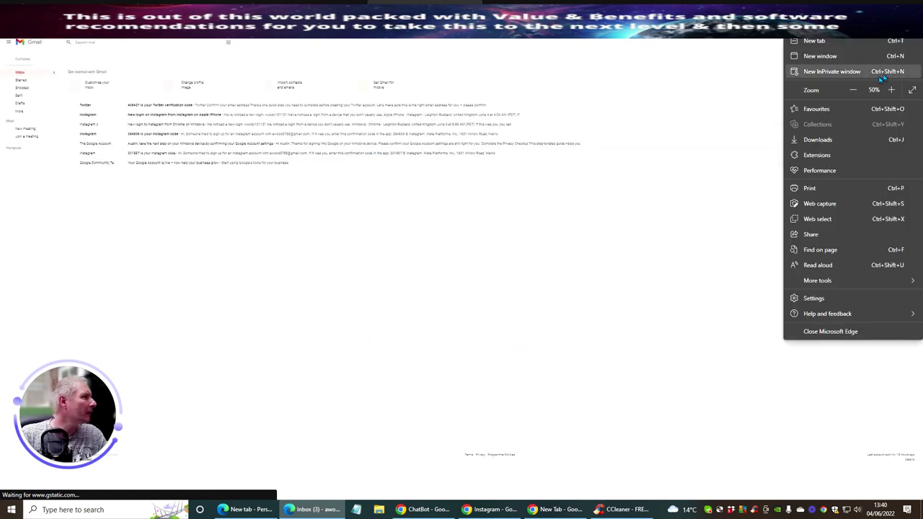
pyautogui.click(893, 90)
pyautogui.click(893, 91)
pyautogui.click(893, 90)
pyautogui.click(893, 90)
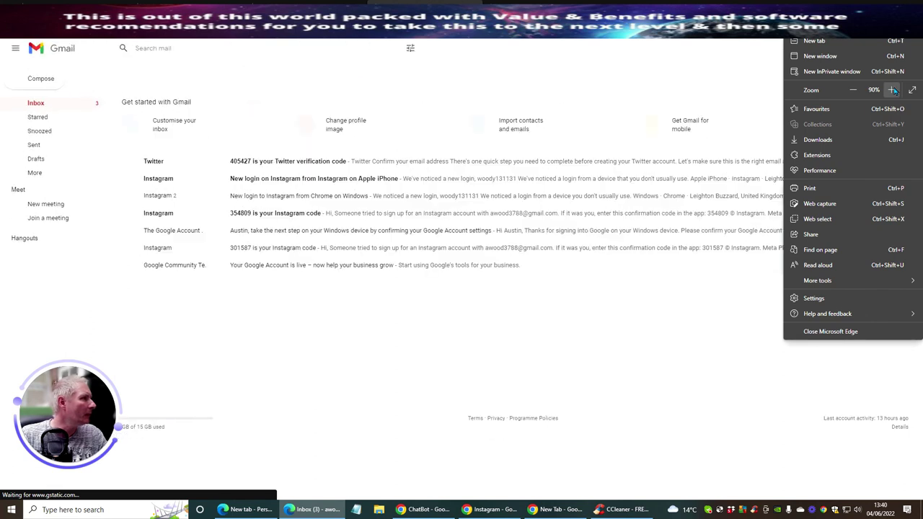
pyautogui.click(891, 90)
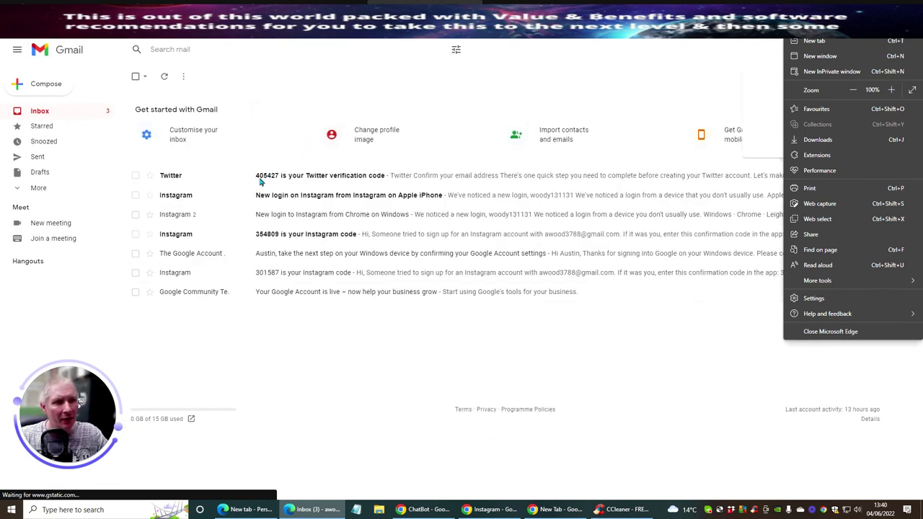
# Return to the Twitter sign-up tab and enter the e-mailed verification code
pyautogui.click(278, 145)
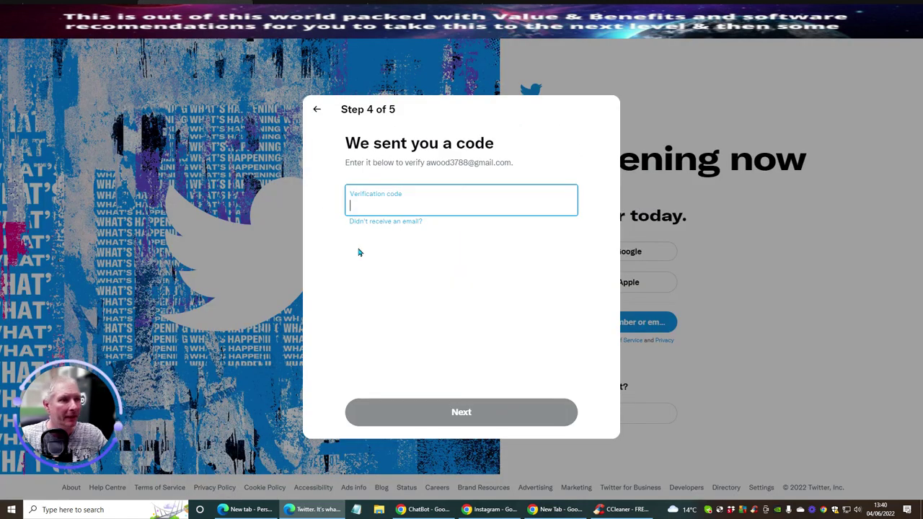
pyautogui.click(380, 203)
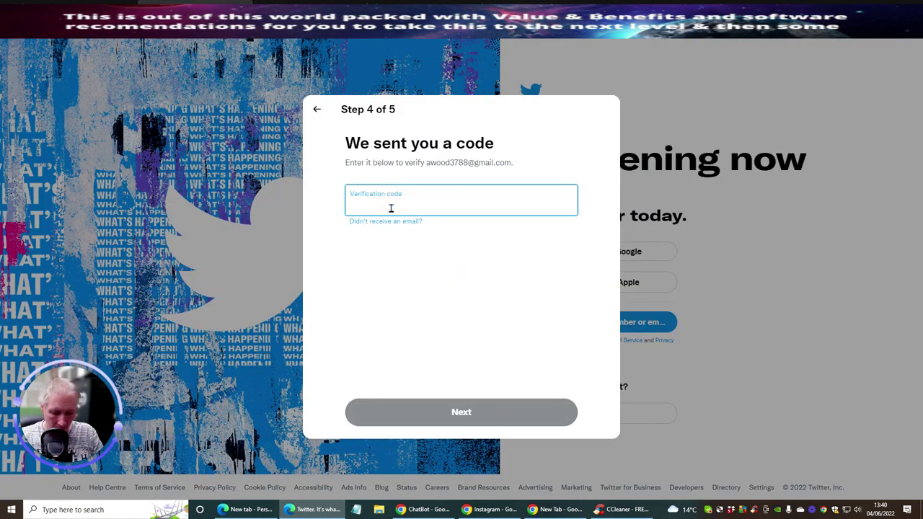
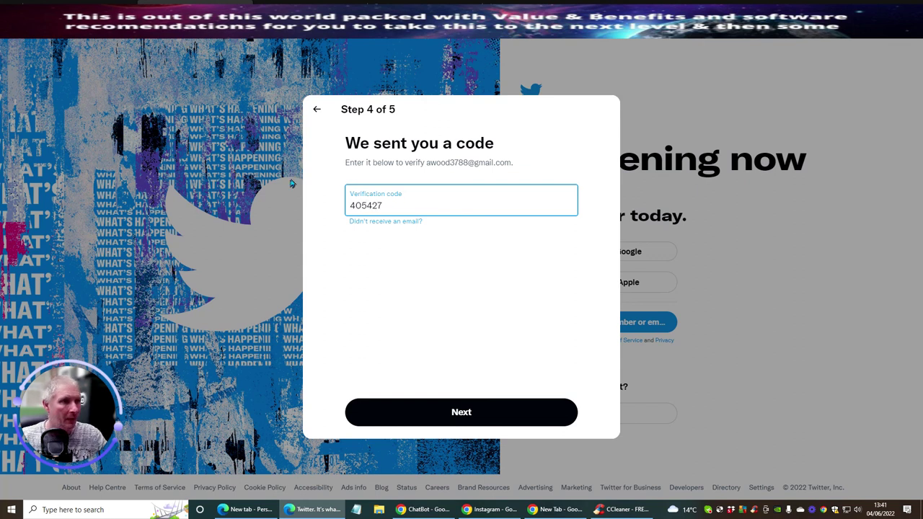
# Submit the code, set the account password, and skip profile picture, bio and notifications
pyautogui.click(447, 417)
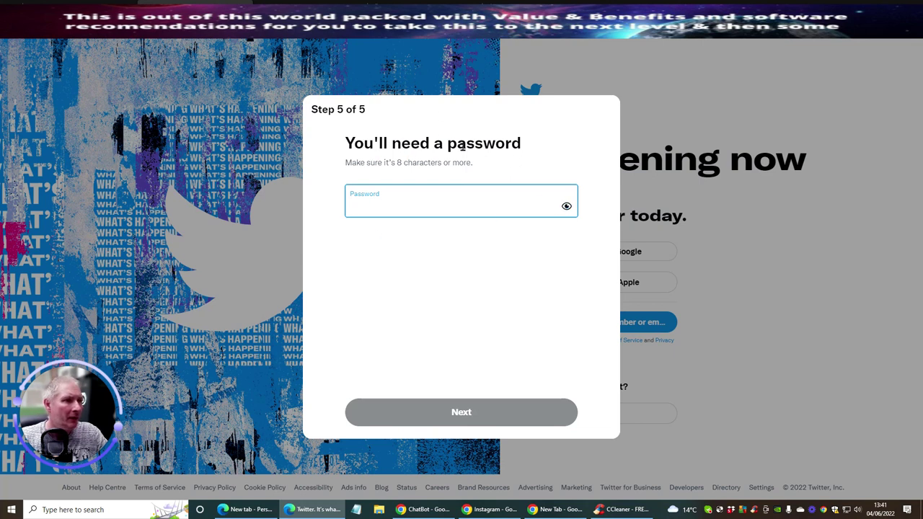
pyautogui.click(387, 204)
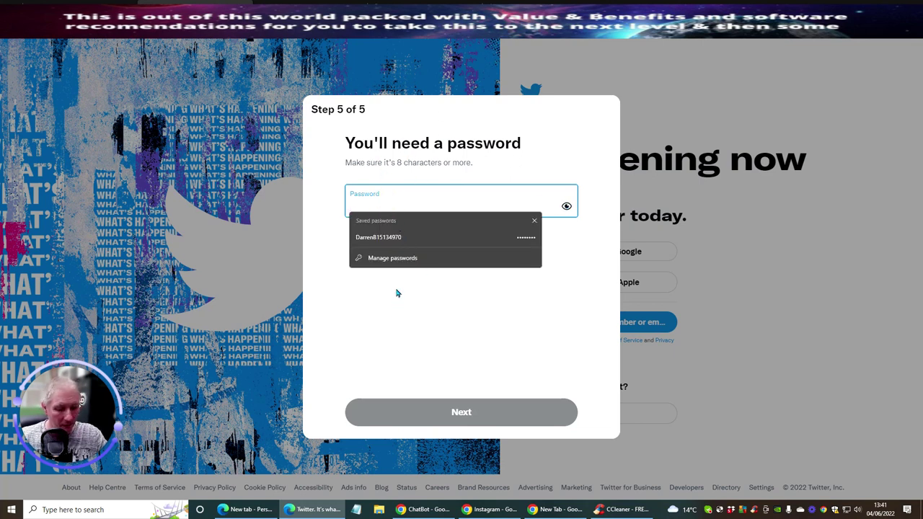
pyautogui.write('******')
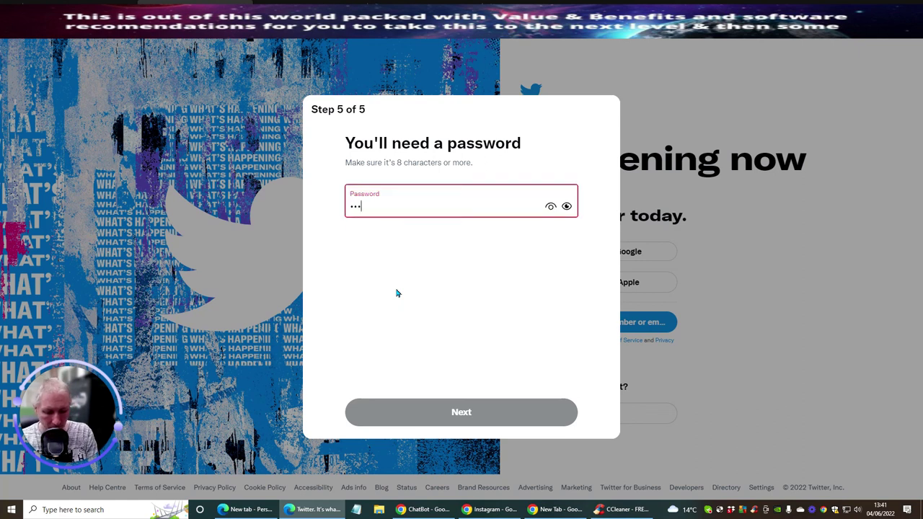
pyautogui.write('****')
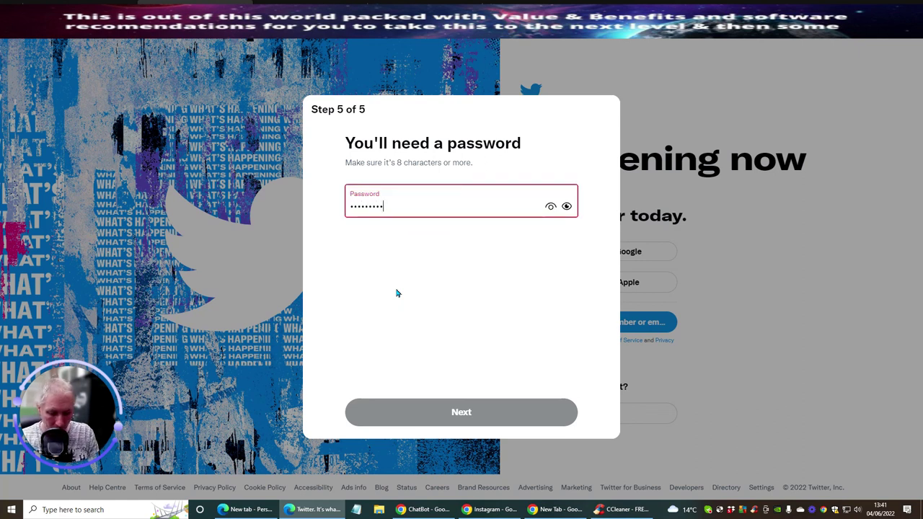
pyautogui.write('**')
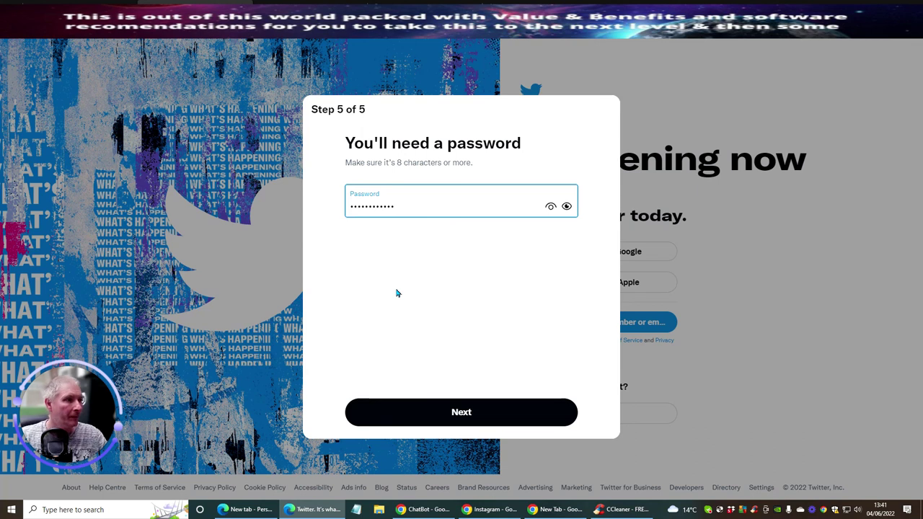
pyautogui.press('Return')
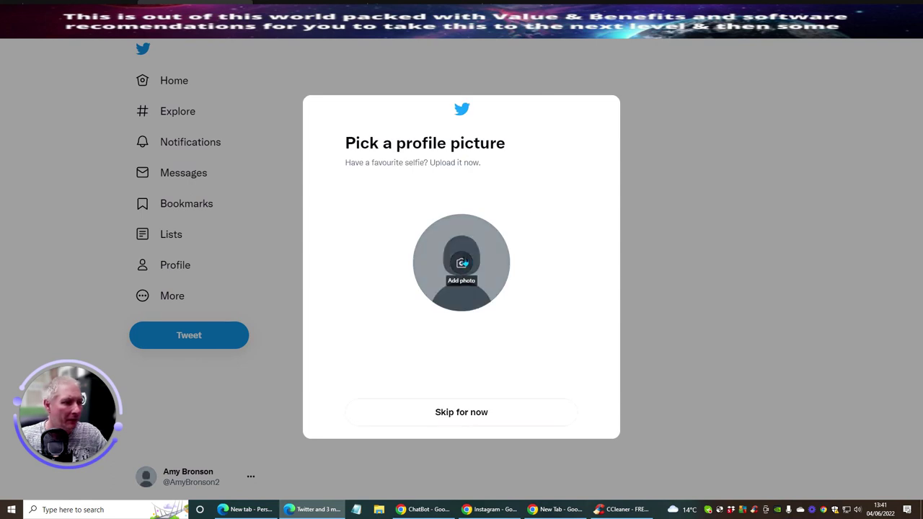
pyautogui.click(466, 415)
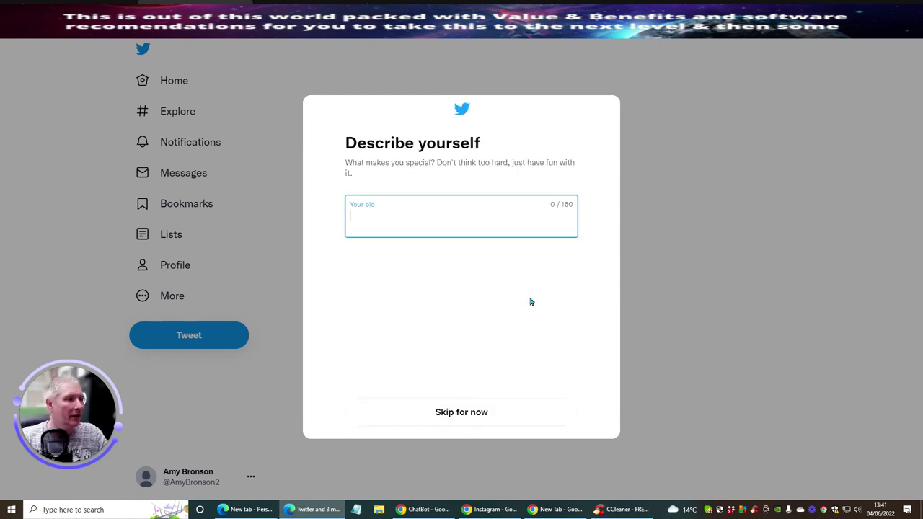
pyautogui.click(455, 413)
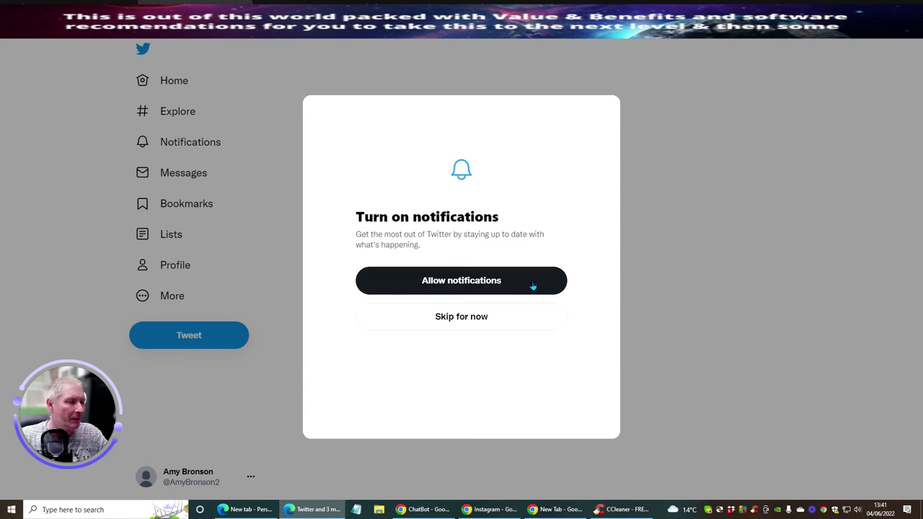
pyautogui.click(451, 320)
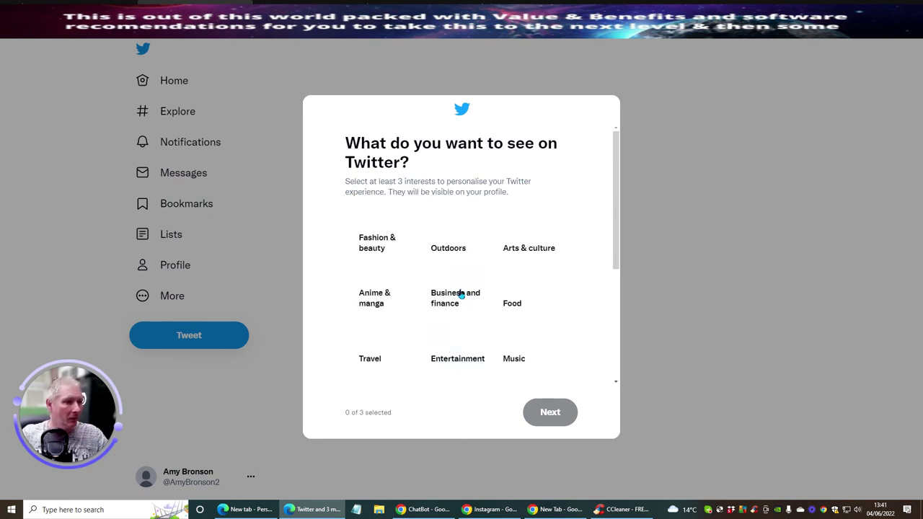
# Pick Business and finance, Arts & culture, Fashion & beauty, plus Video games and Love Island UK topics
pyautogui.click(461, 294)
pyautogui.click(507, 247)
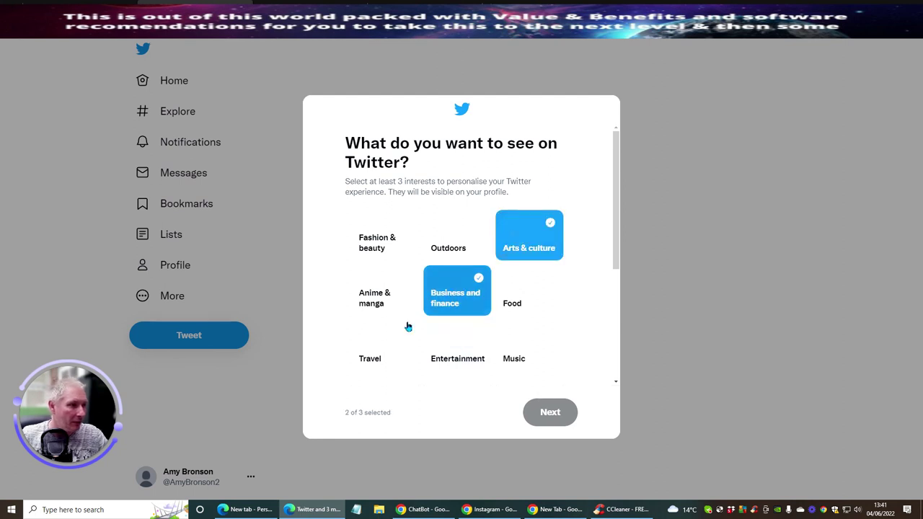
pyautogui.click(381, 234)
pyautogui.click(547, 412)
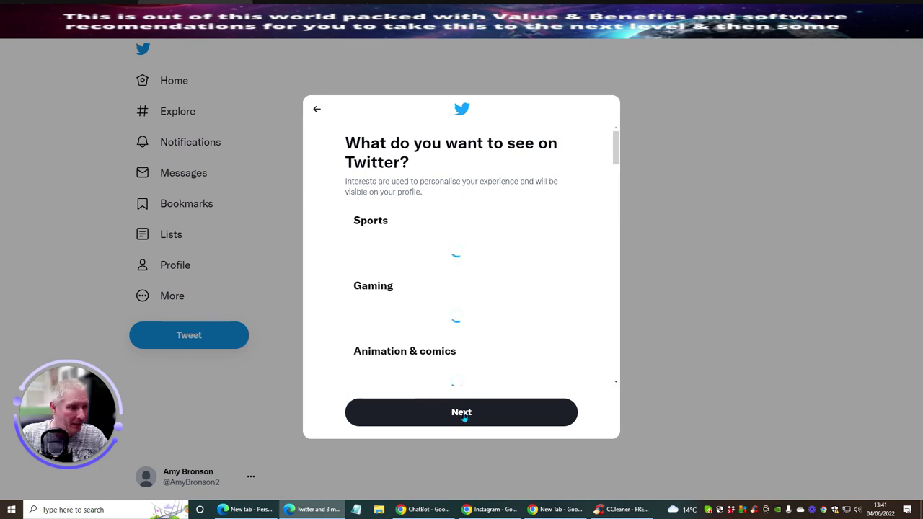
pyautogui.scroll(-1, 450, 303)
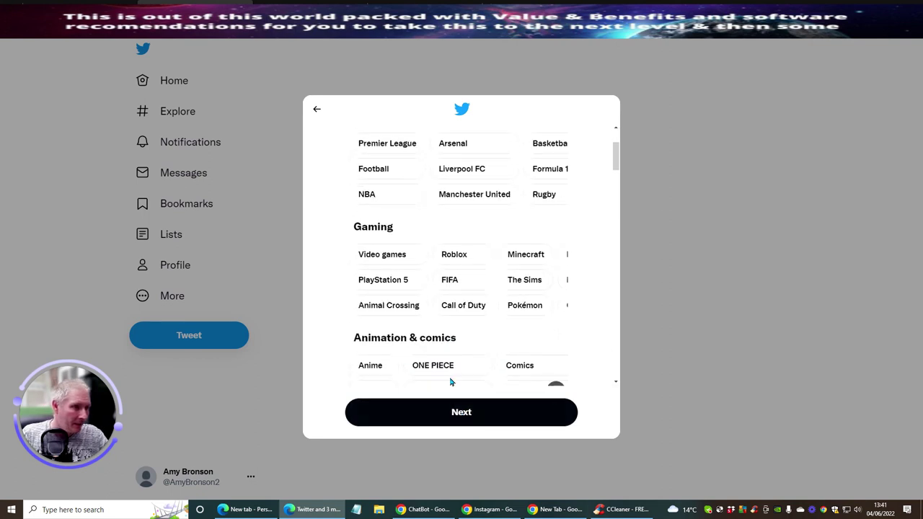
pyautogui.click(378, 257)
pyautogui.scroll(-1, 473, 247)
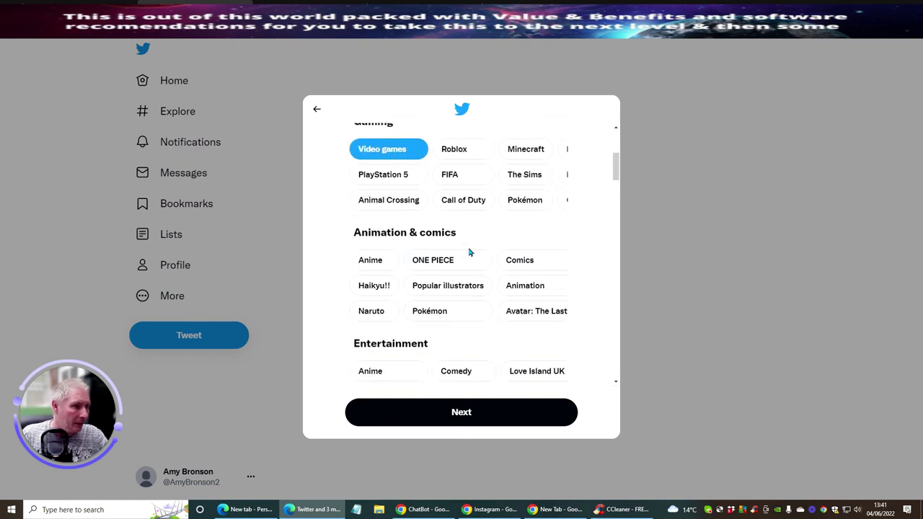
pyautogui.click(507, 375)
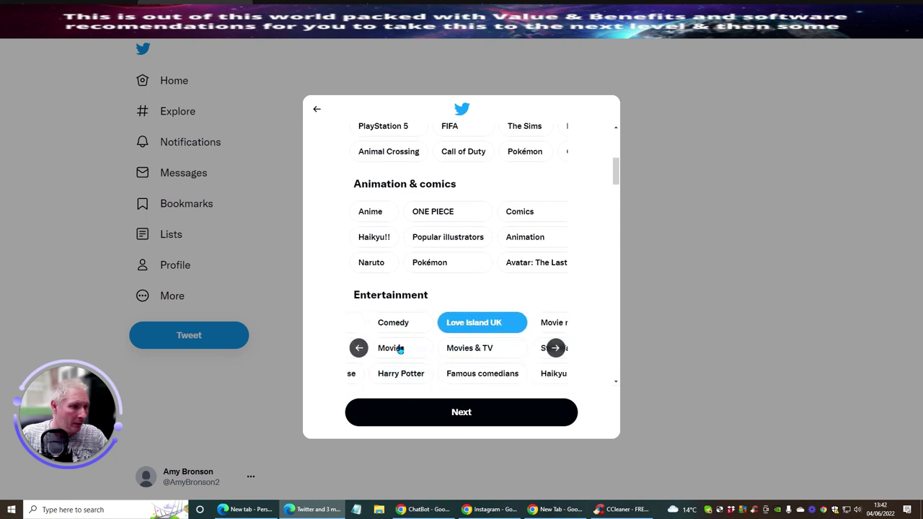
pyautogui.click(462, 413)
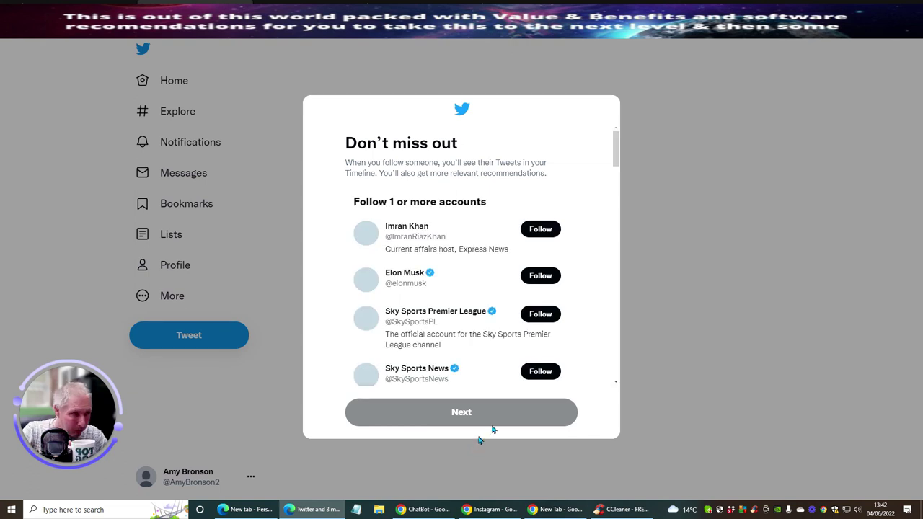
# Follow the second suggested account and keep tweets public to reach the home timeline
pyautogui.click(540, 275)
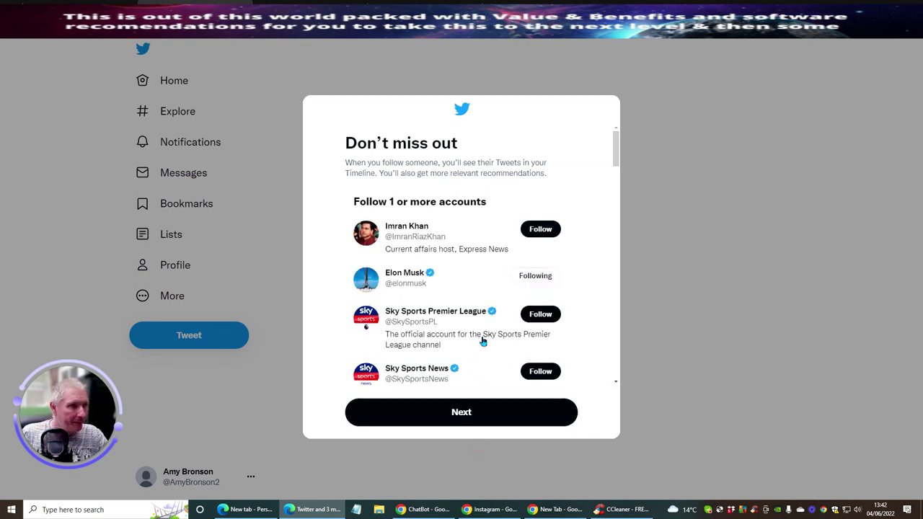
pyautogui.click(445, 410)
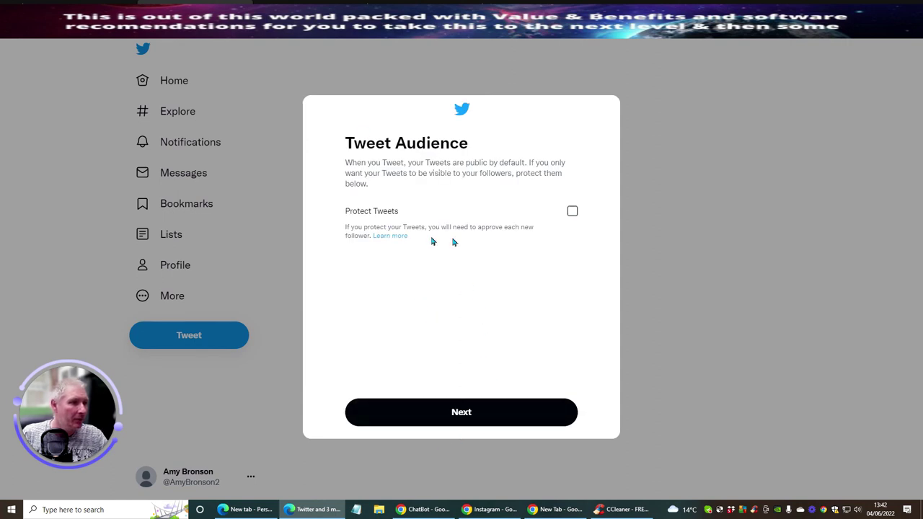
pyautogui.click(427, 412)
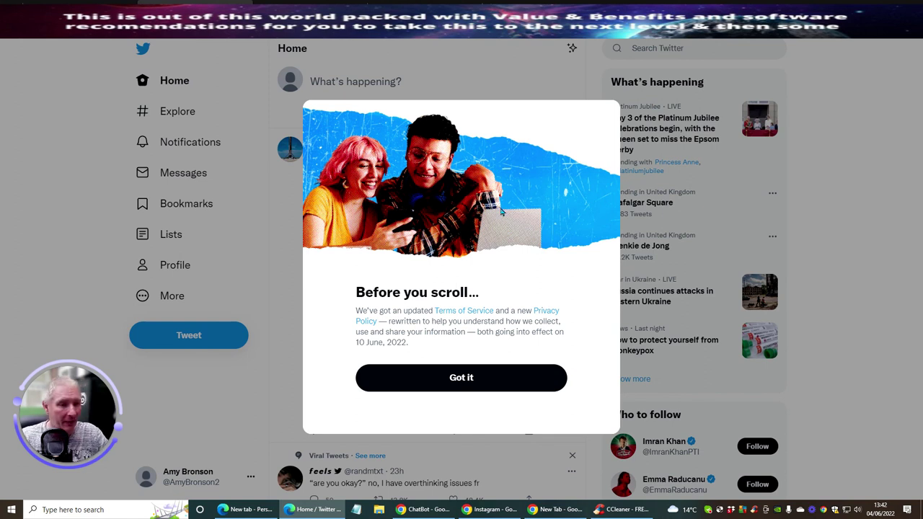
# Dismiss the terms notice and skip the profile picture, header and bio in profile setup
pyautogui.click(448, 378)
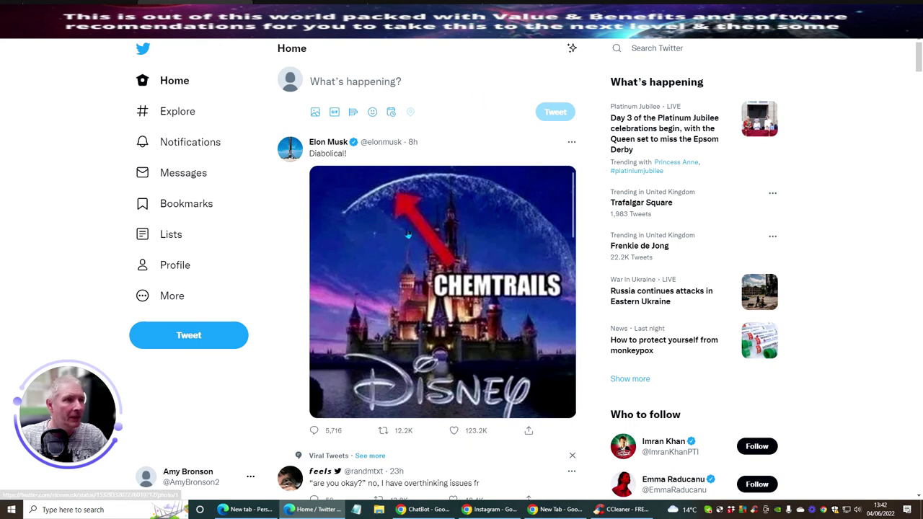
pyautogui.click(173, 269)
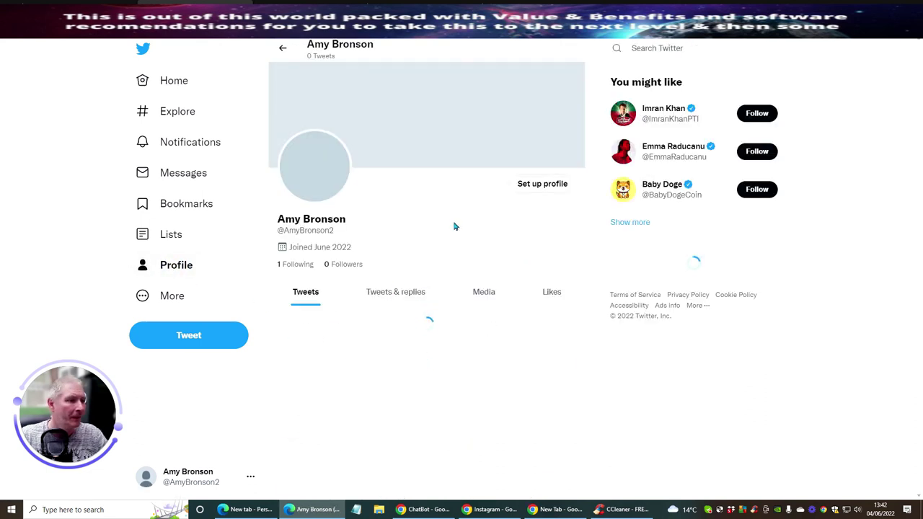
pyautogui.click(523, 183)
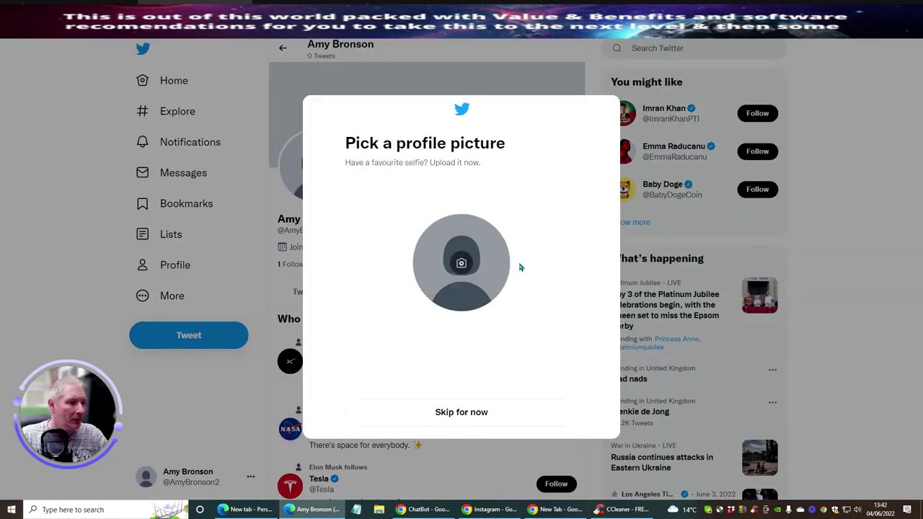
pyautogui.click(447, 413)
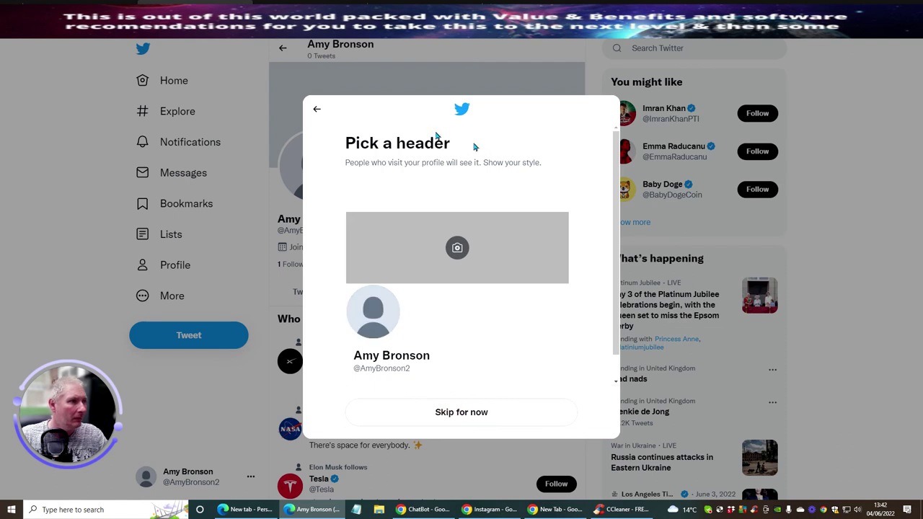
pyautogui.click(462, 412)
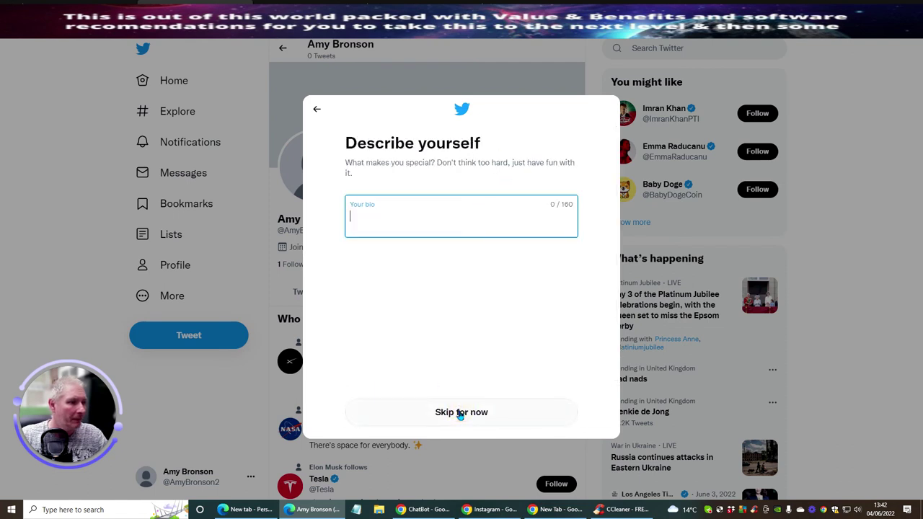
pyautogui.click(460, 414)
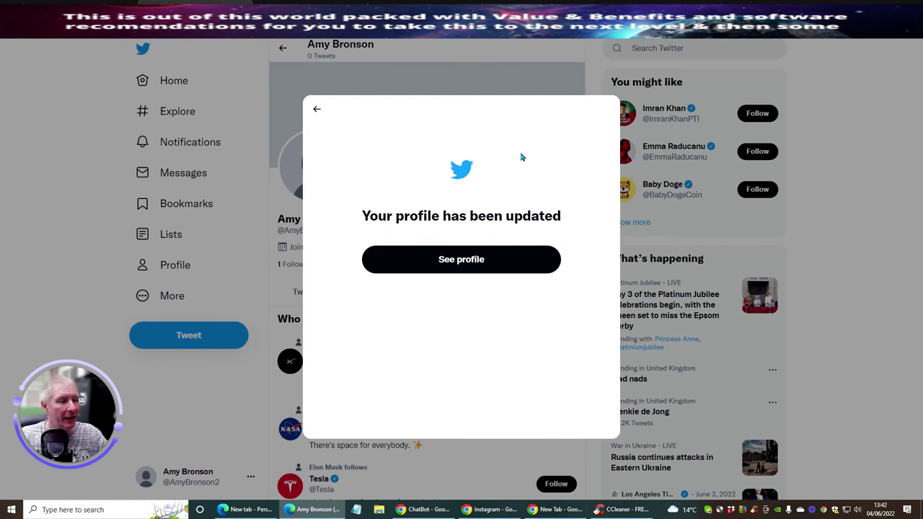
# Step back through the bio, header and picture steps, then open an InPrivate window
pyautogui.click(316, 109)
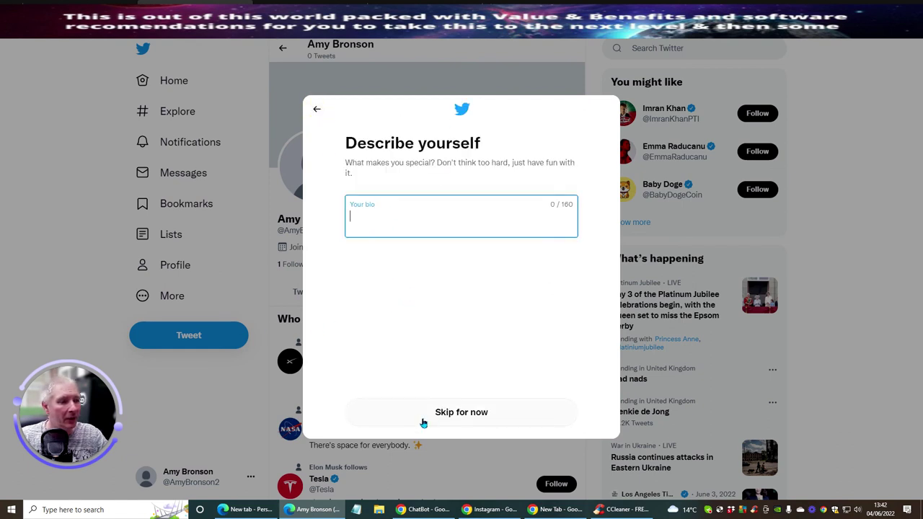
pyautogui.click(317, 109)
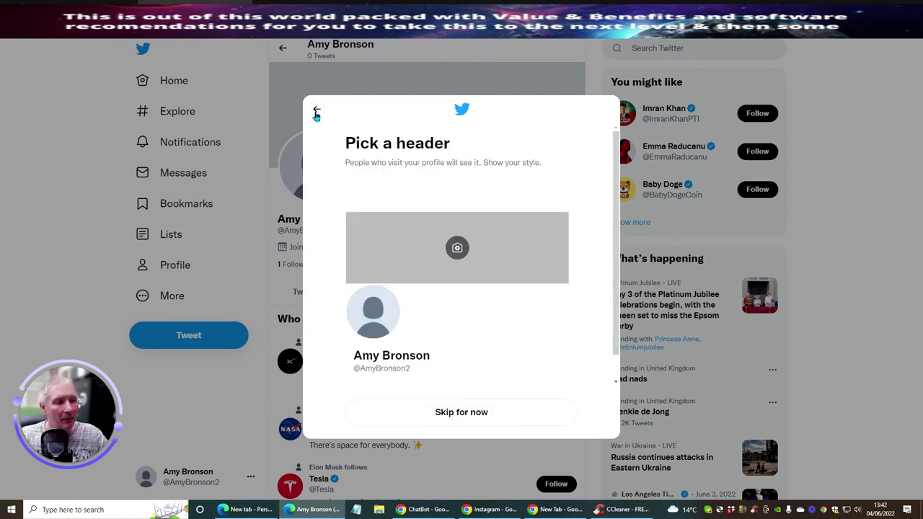
pyautogui.click(316, 108)
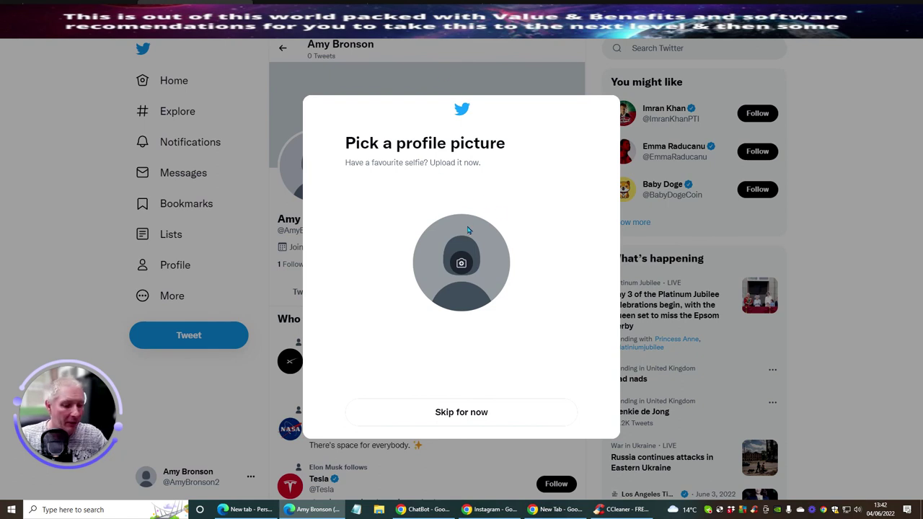
pyautogui.hotkey('ctrl', 'shift', 'n')
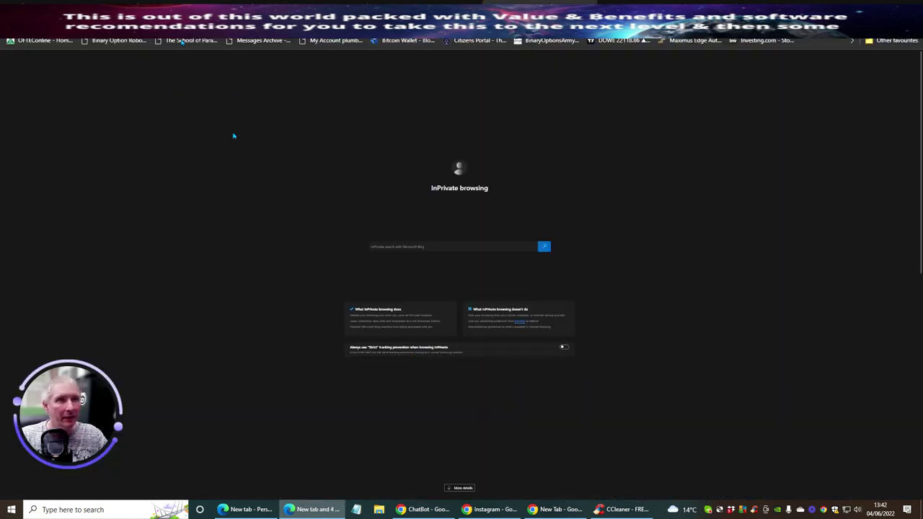
# Open smspva.com in a new tab of the normal Edge window
pyautogui.click(245, 509)
pyautogui.hotkey('ctrl', 't')
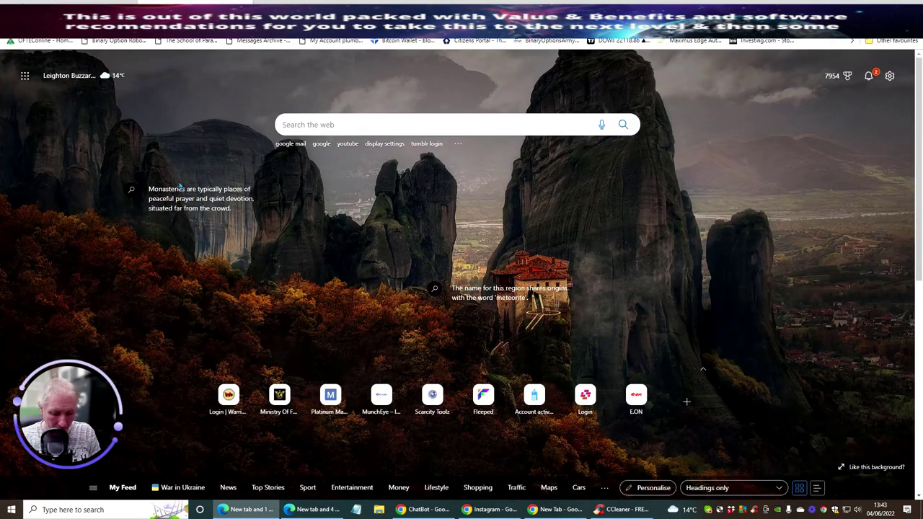
pyautogui.write('smspva')
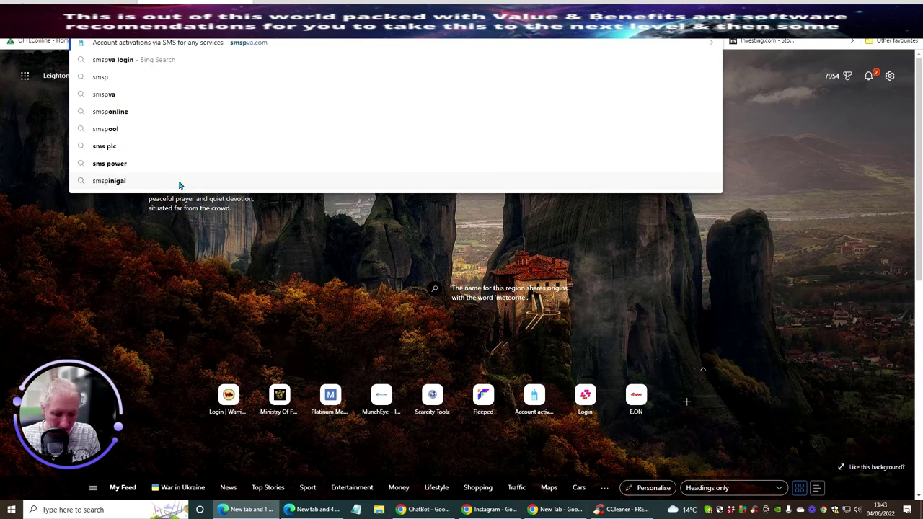
pyautogui.click(163, 42)
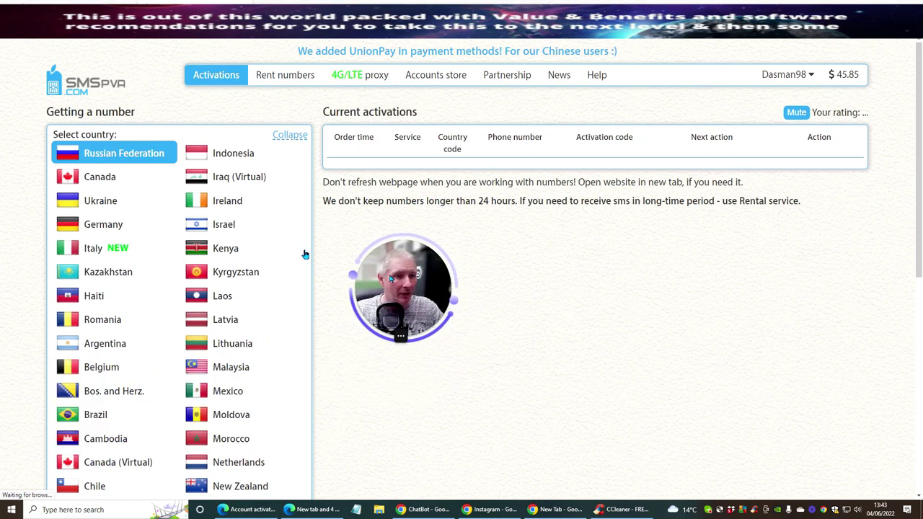
# Scroll through the Russian Federation price list, noting Instagram at $0.15, then bring Instagram forward
pyautogui.scroll(-9, 167, 202)
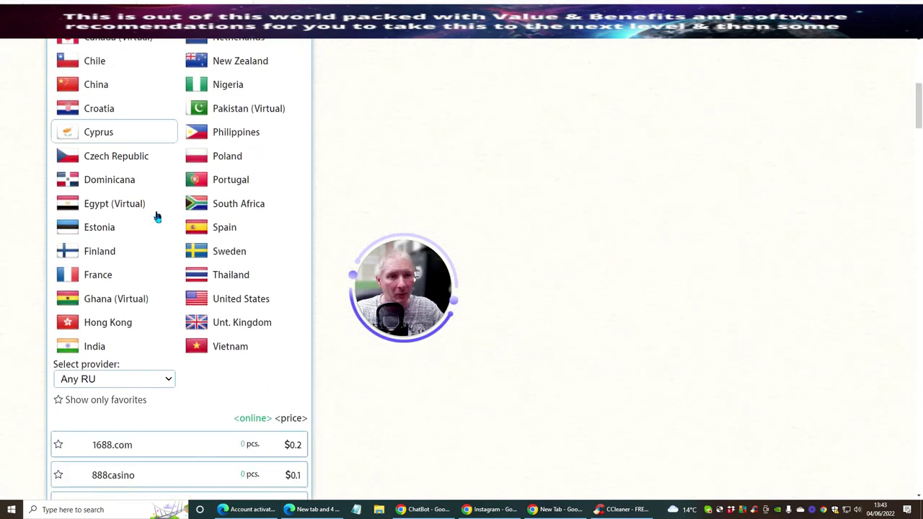
pyautogui.scroll(-6, 166, 243)
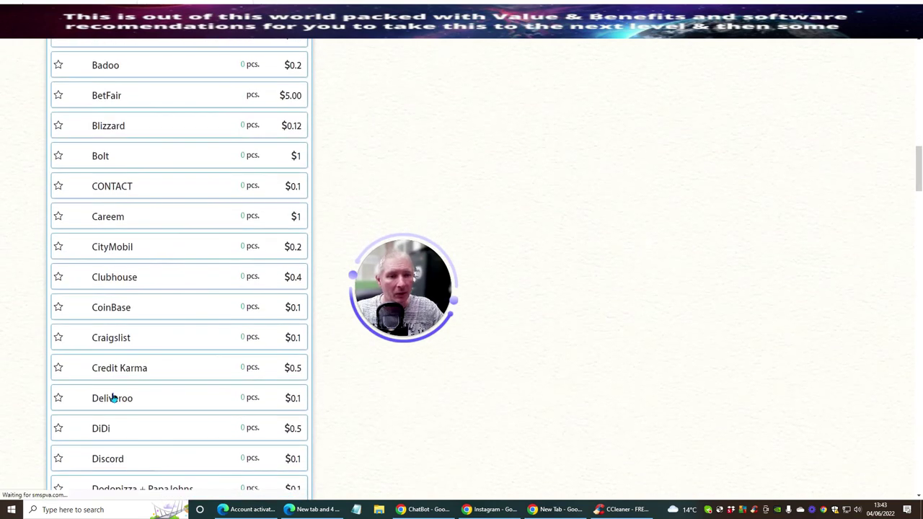
pyautogui.scroll(-12, 122, 173)
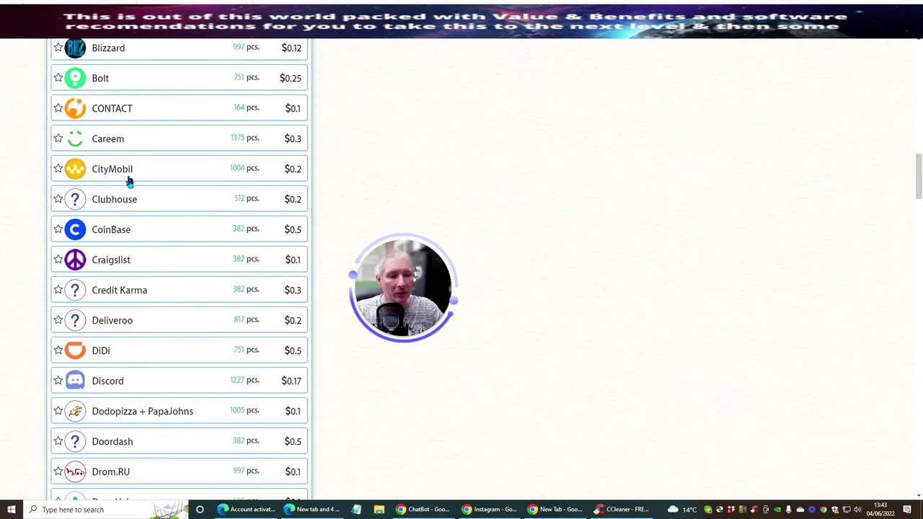
pyautogui.scroll(-8, 131, 178)
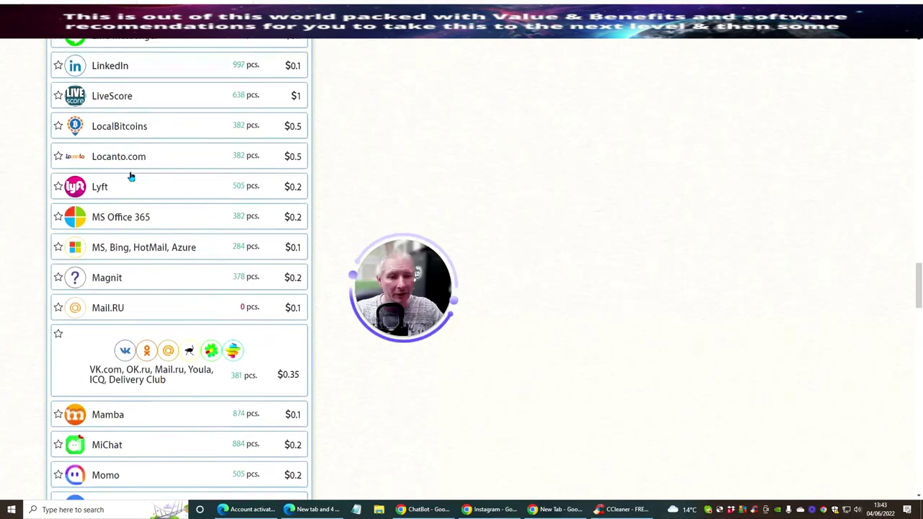
pyautogui.scroll(-8, 131, 177)
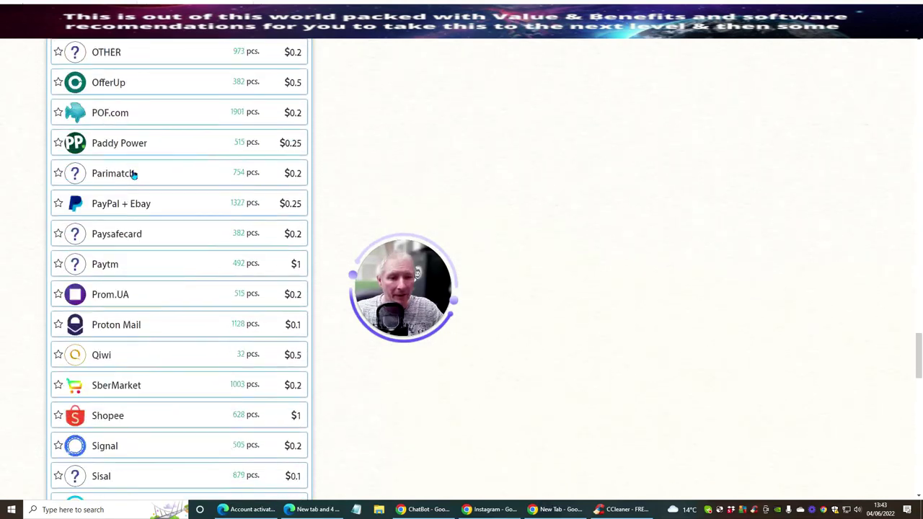
pyautogui.scroll(-6, 133, 174)
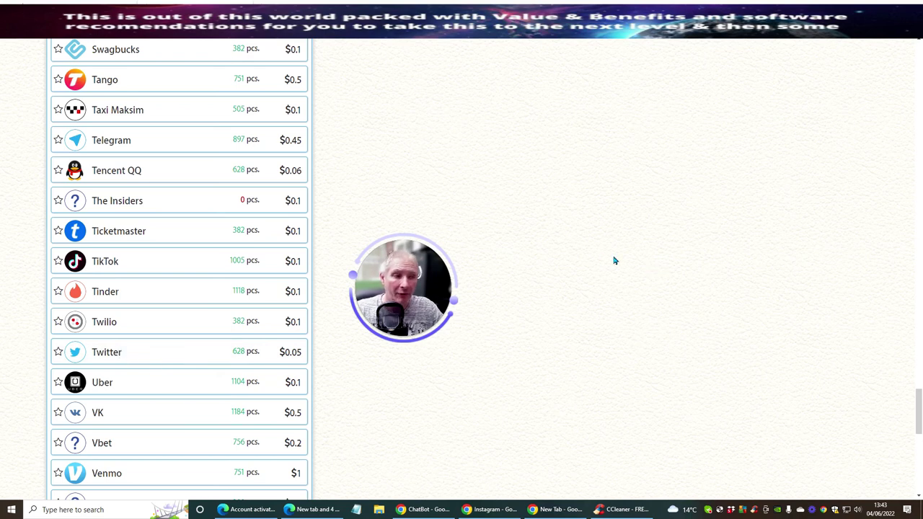
pyautogui.scroll(20, 615, 260)
pyautogui.scroll(20, 472, 187)
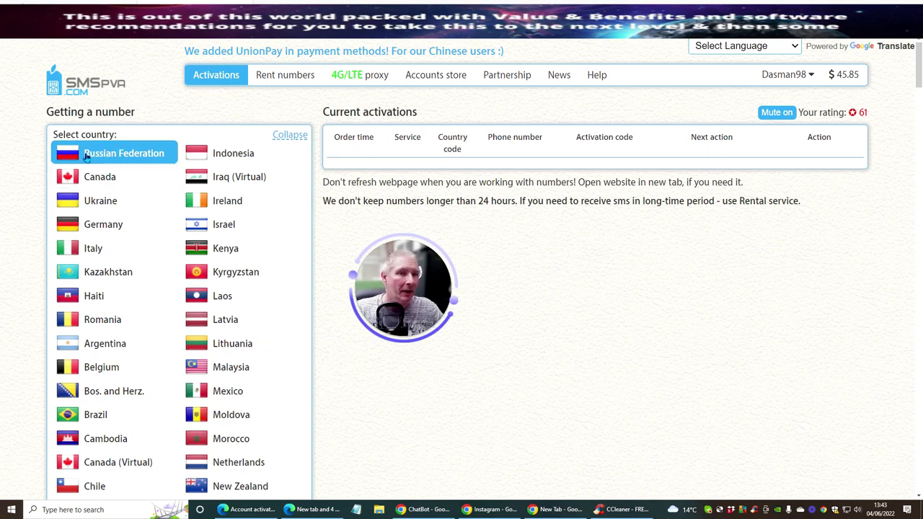
pyautogui.scroll(-5, 479, 278)
pyautogui.scroll(-18, 206, 230)
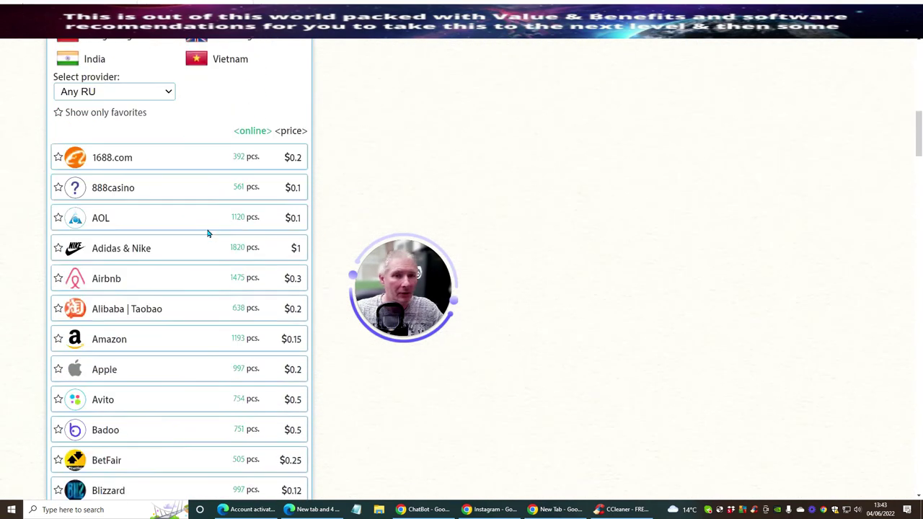
pyautogui.scroll(-12, 202, 222)
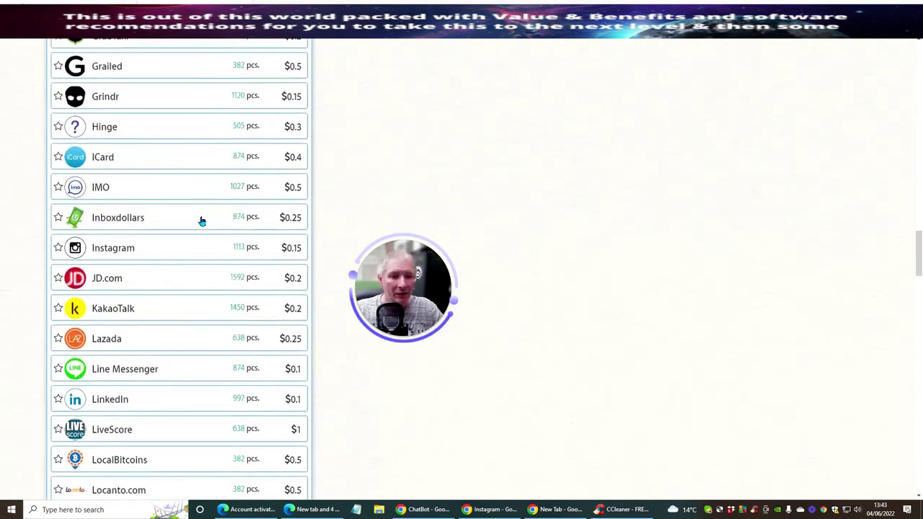
pyautogui.scroll(-5, 201, 223)
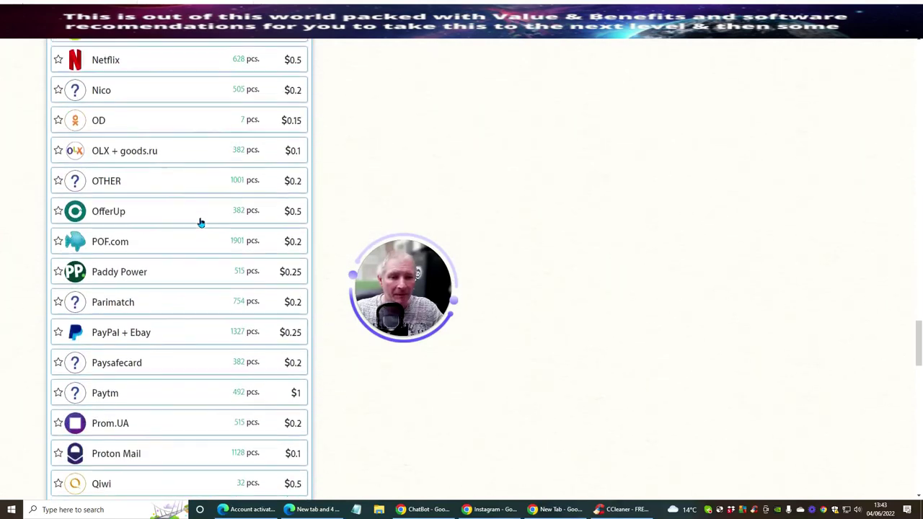
pyautogui.scroll(1, 548, 187)
pyautogui.scroll(20, 557, 207)
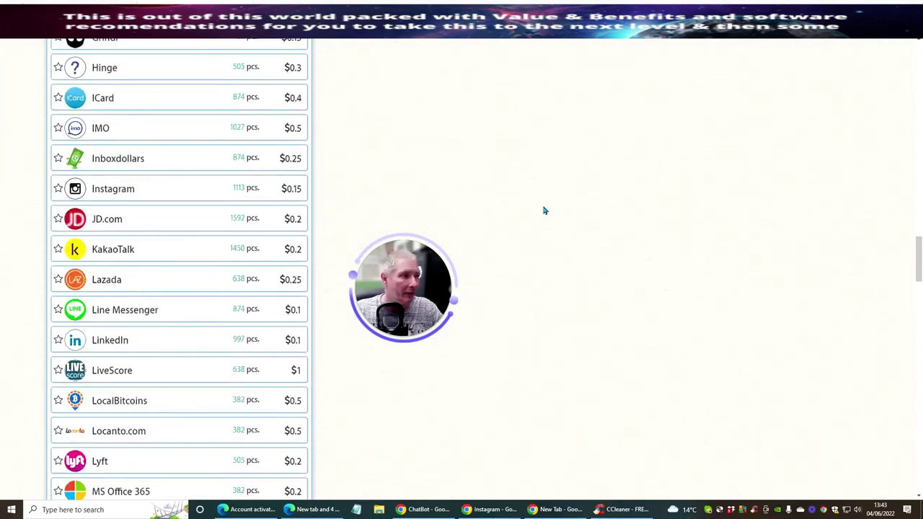
pyautogui.scroll(3, 532, 184)
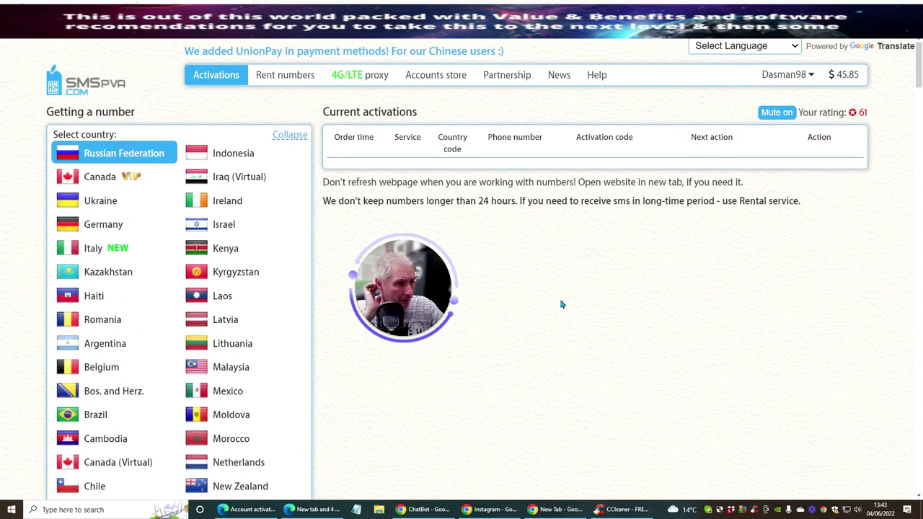
pyautogui.click(496, 509)
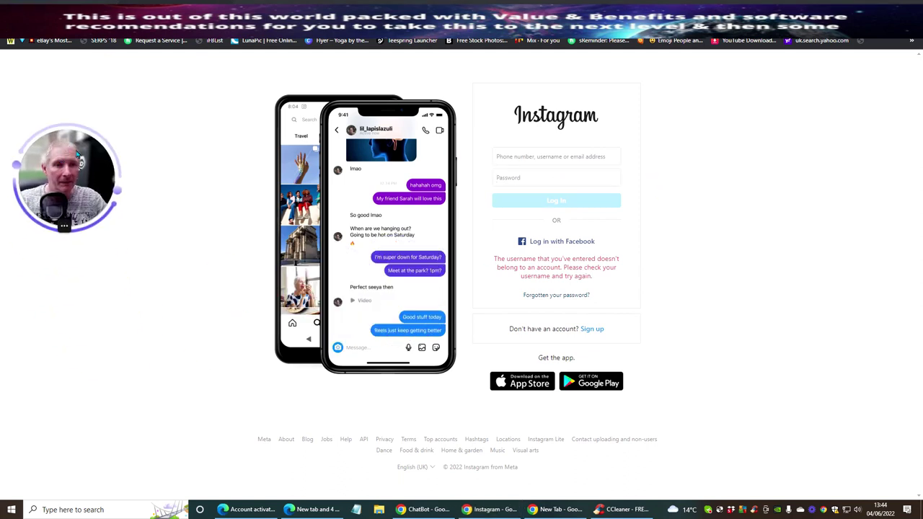
# Focus Instagram's username field, then open a new incognito tab
pyautogui.click(512, 157)
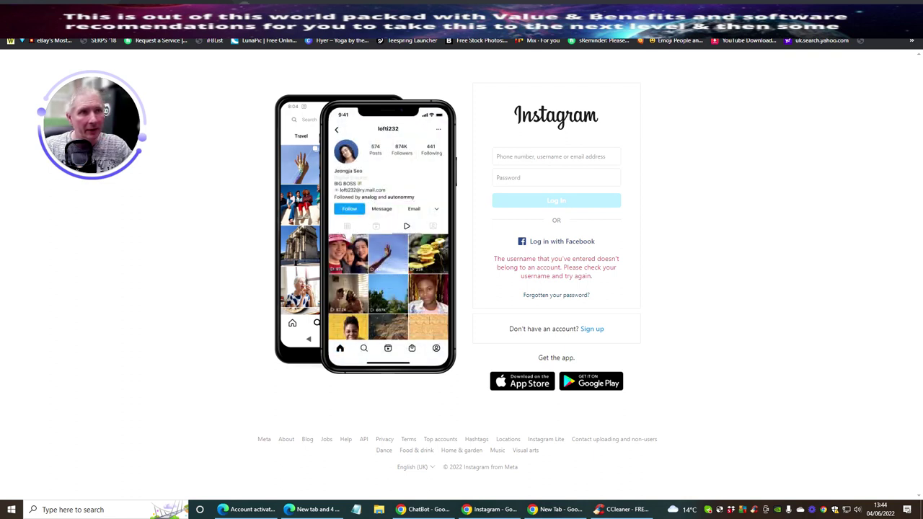
pyautogui.hotkey('ctrl', 't')
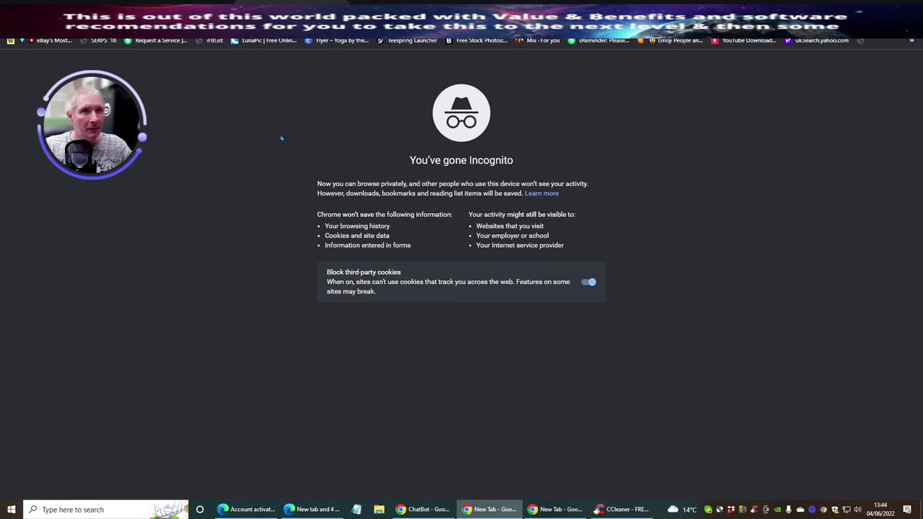
# Search for gmail, open the Gmail site and choose Create an account
pyautogui.write('gmail')
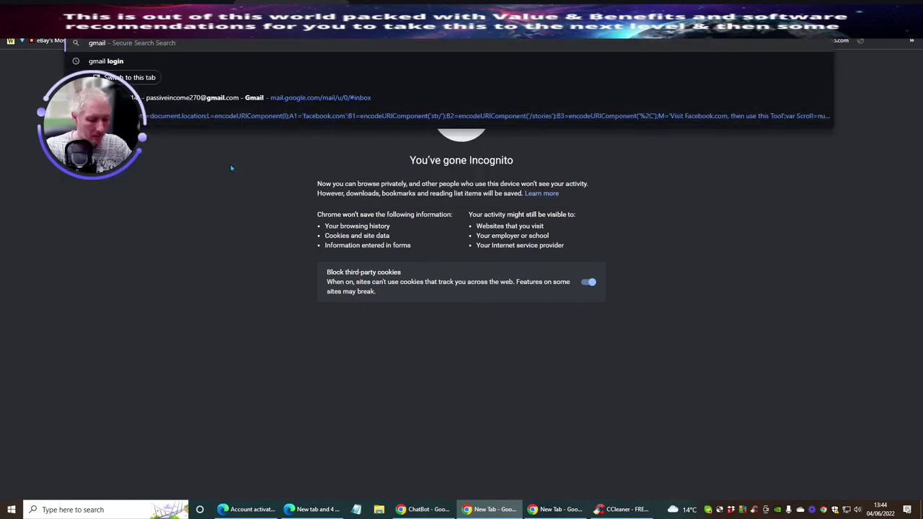
pyautogui.press('Return')
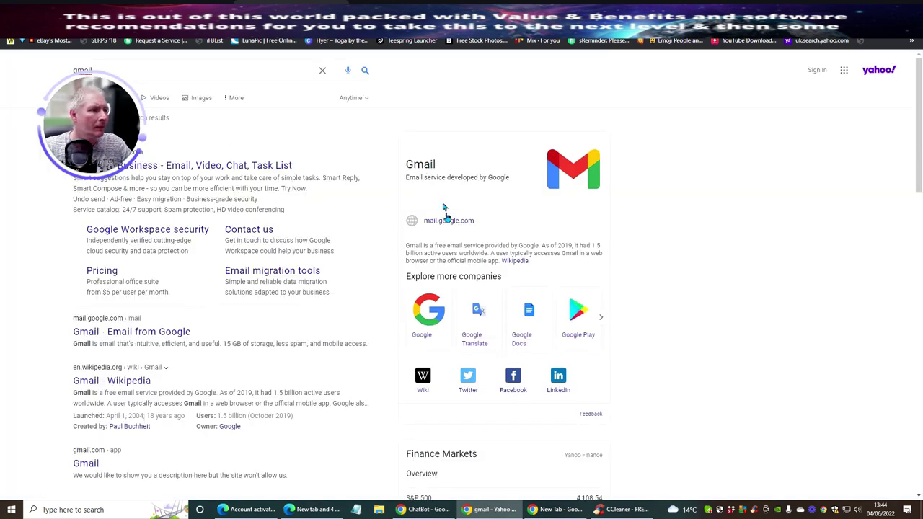
pyautogui.click(443, 218)
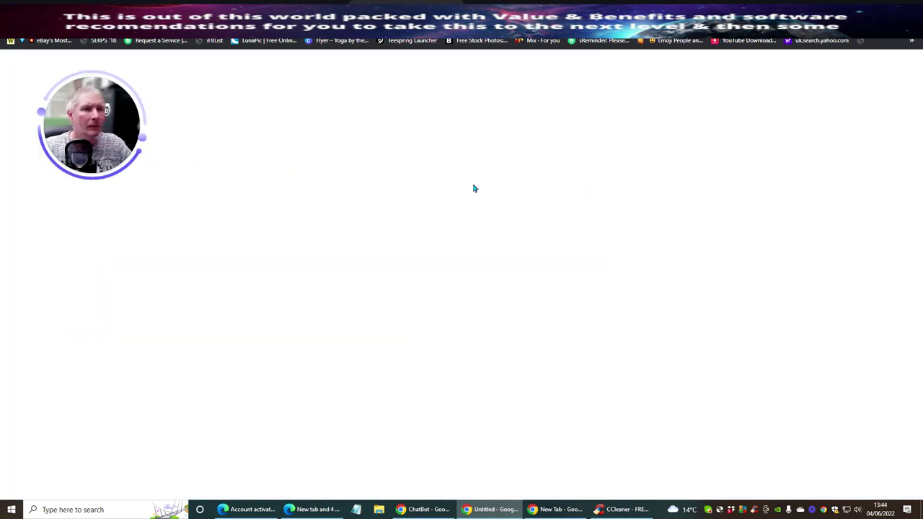
pyautogui.moveTo(116, 138); pyautogui.dragTo(108, 440)
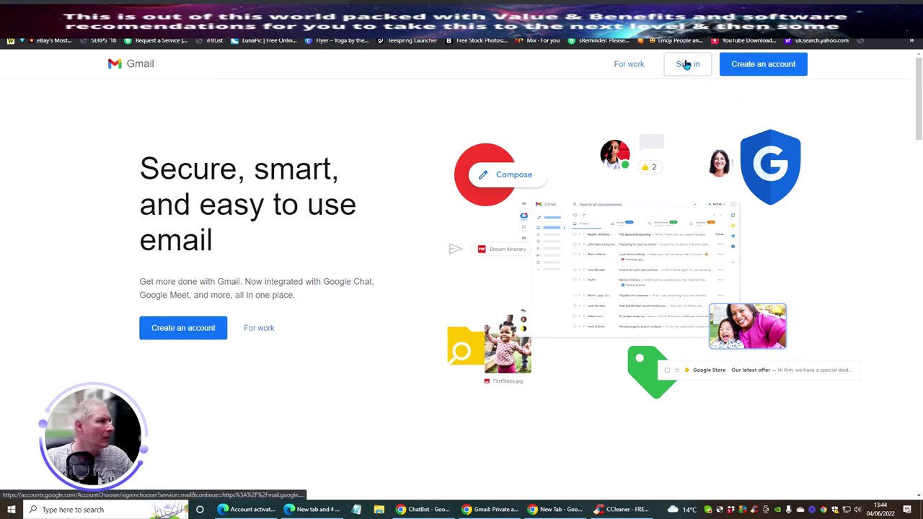
pyautogui.click(753, 64)
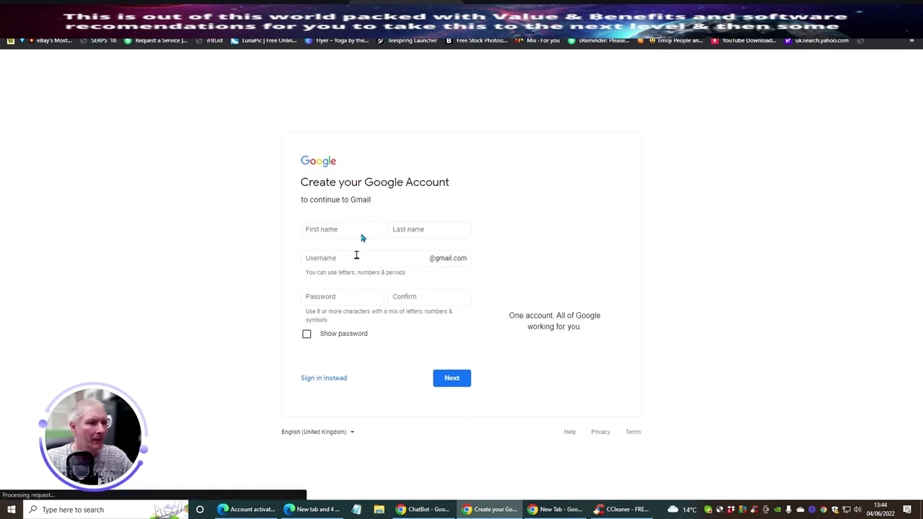
# Enter the new account's first name, last name and a username
pyautogui.click(354, 231)
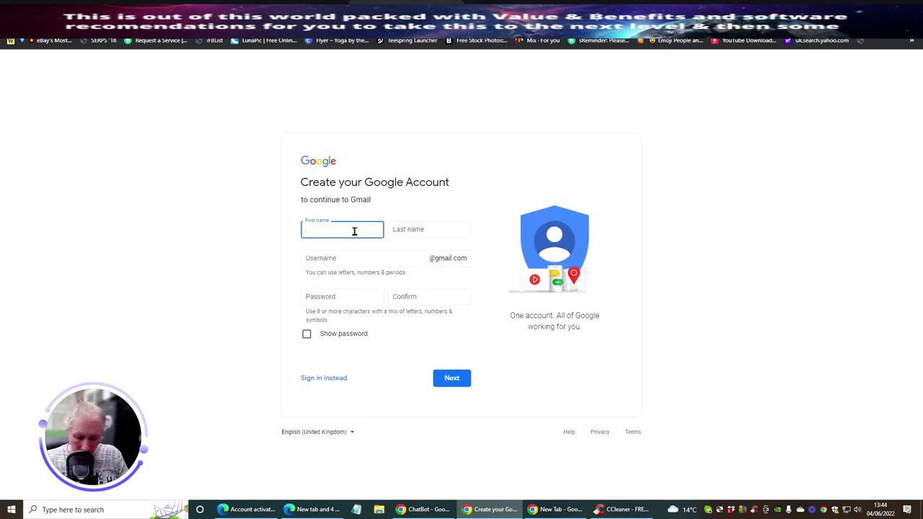
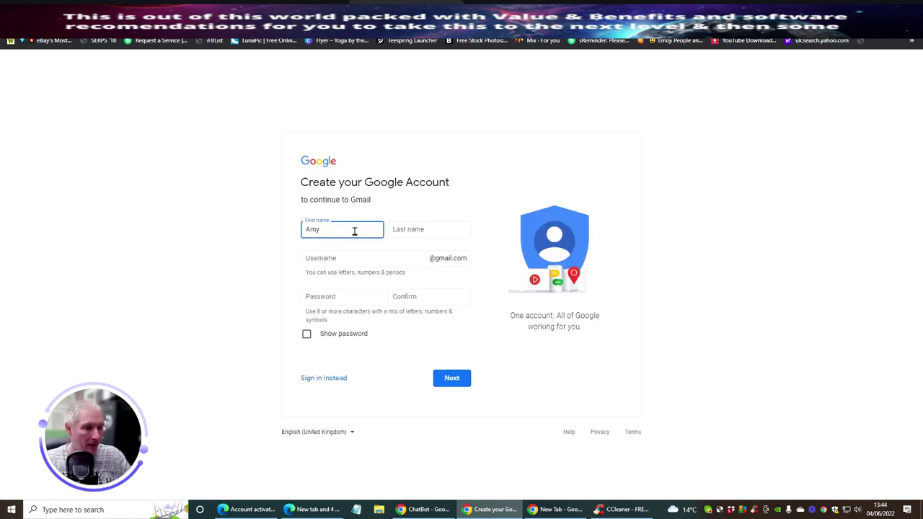
pyautogui.click(404, 228)
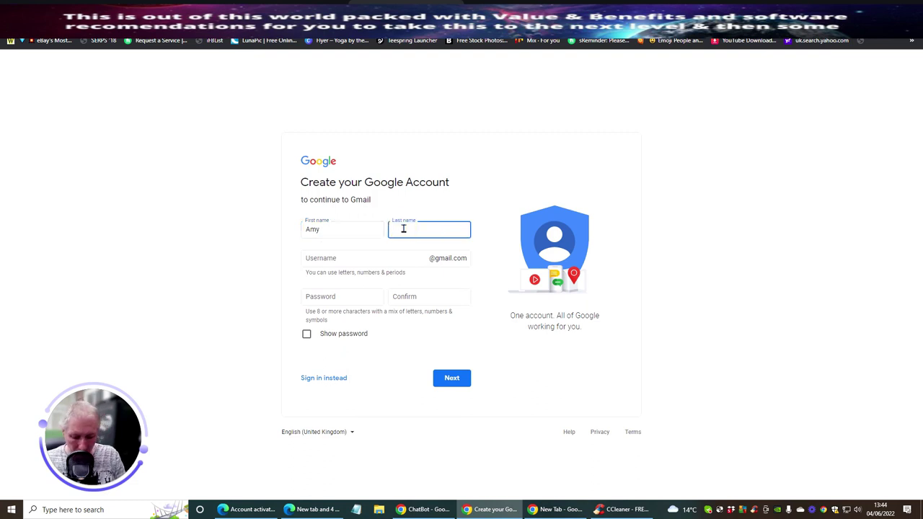
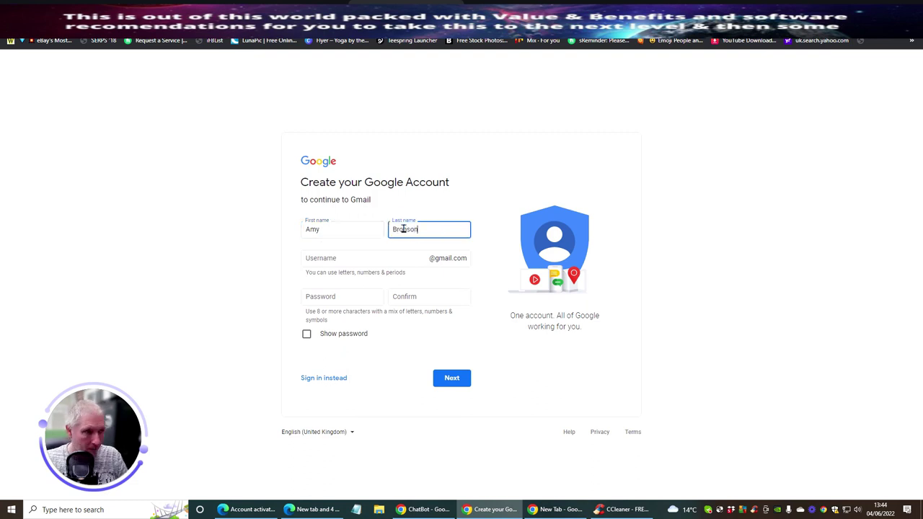
pyautogui.click(355, 257)
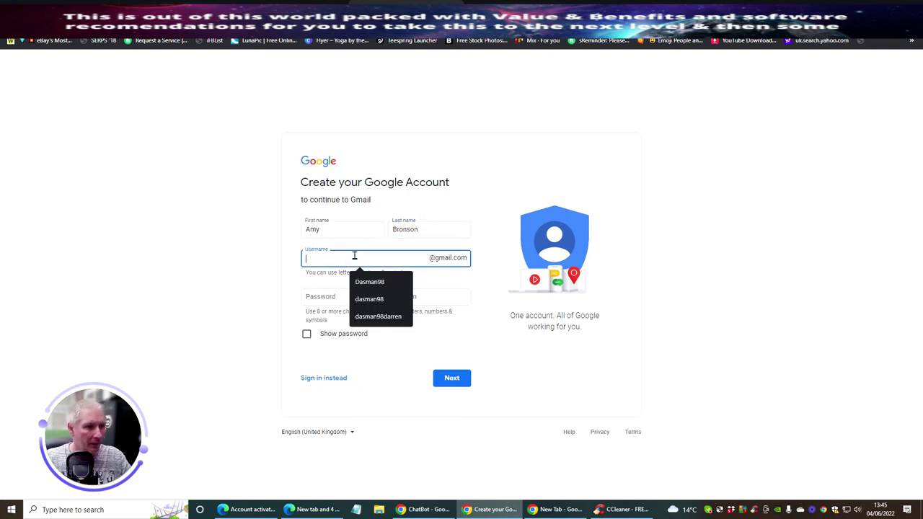
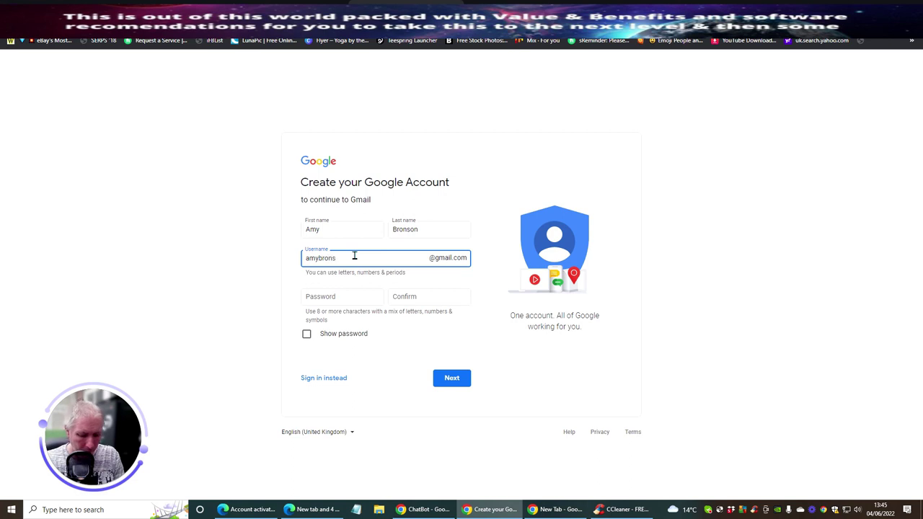
# Fill in the password and confirmation fields and submit the form
pyautogui.click(364, 297)
pyautogui.write('a')
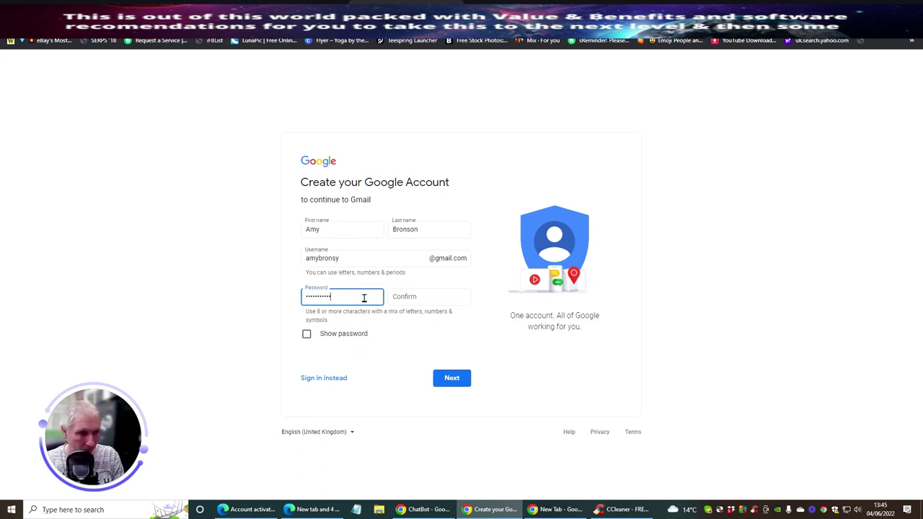
pyautogui.click(403, 296)
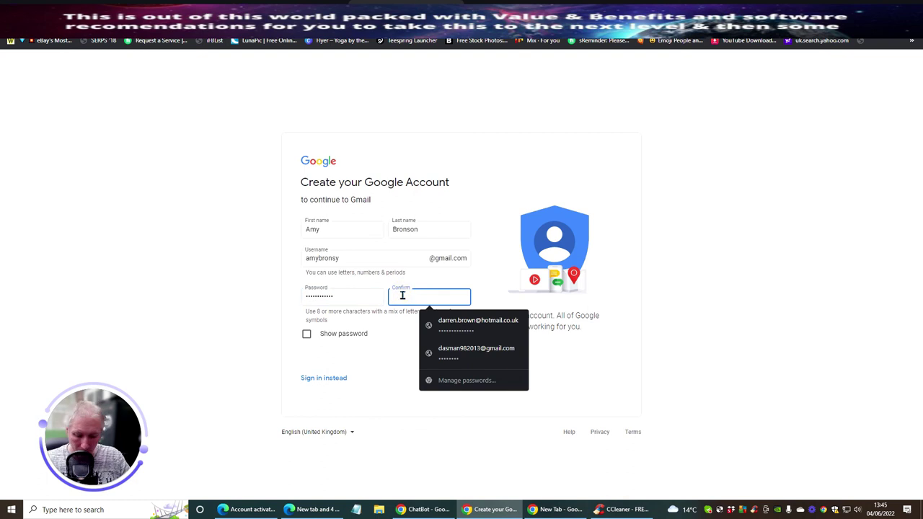
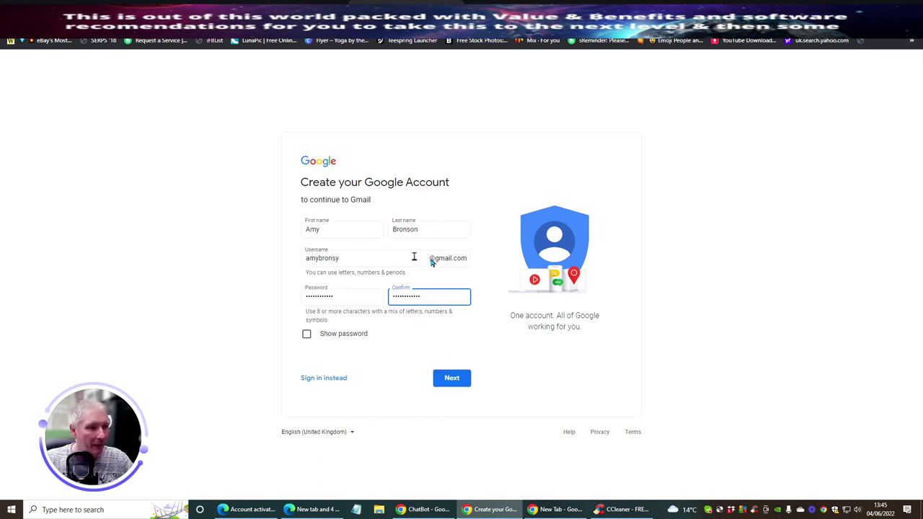
pyautogui.click(452, 378)
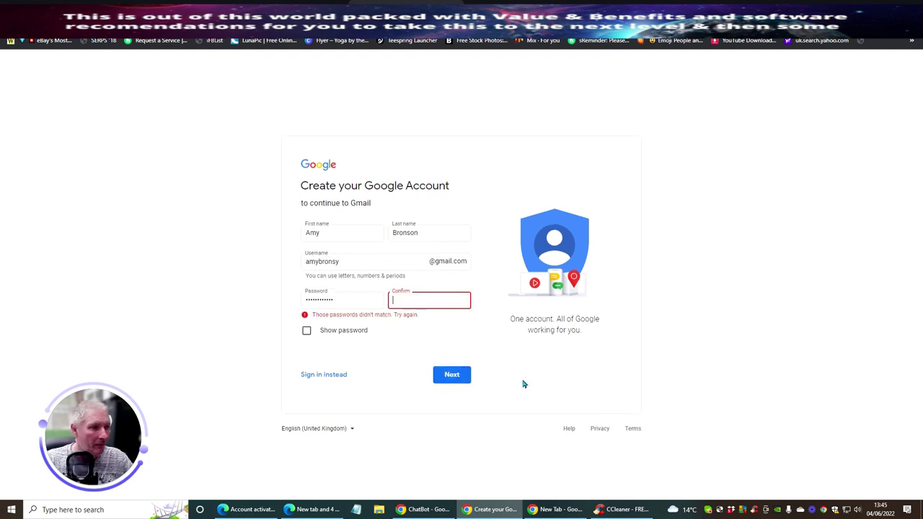
# Retype matching password and confirmation after the mismatch error and resubmit
pyautogui.click(343, 298)
pyautogui.hotkey('ctrl', 'a')
pyautogui.press('BackSpace')
pyautogui.write('a')
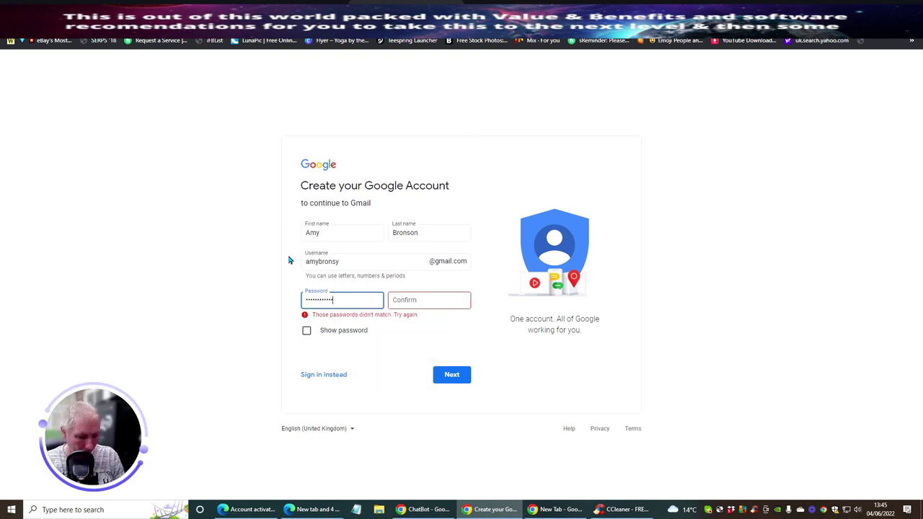
pyautogui.click(403, 299)
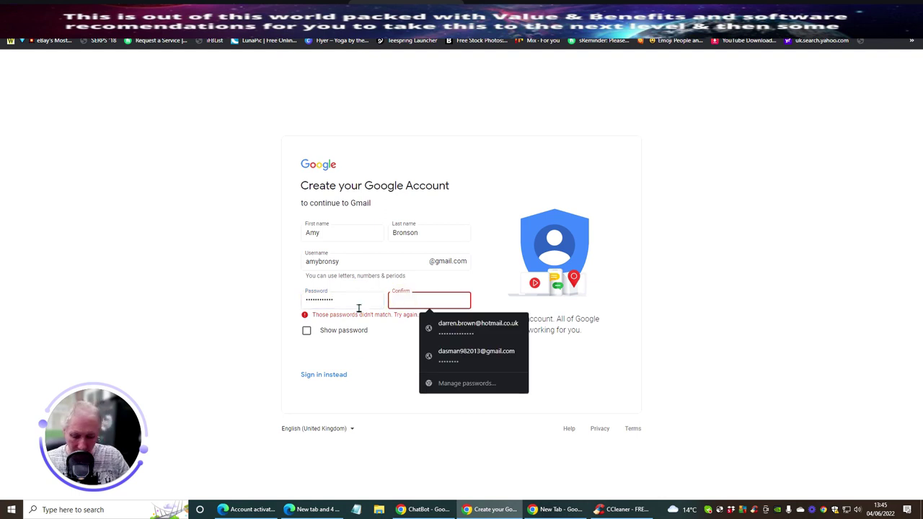
pyautogui.write('a')
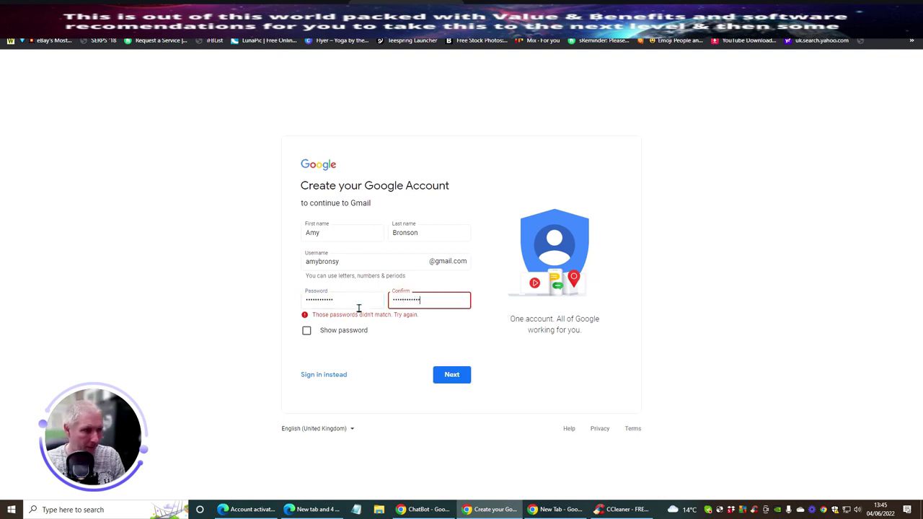
pyautogui.click(449, 374)
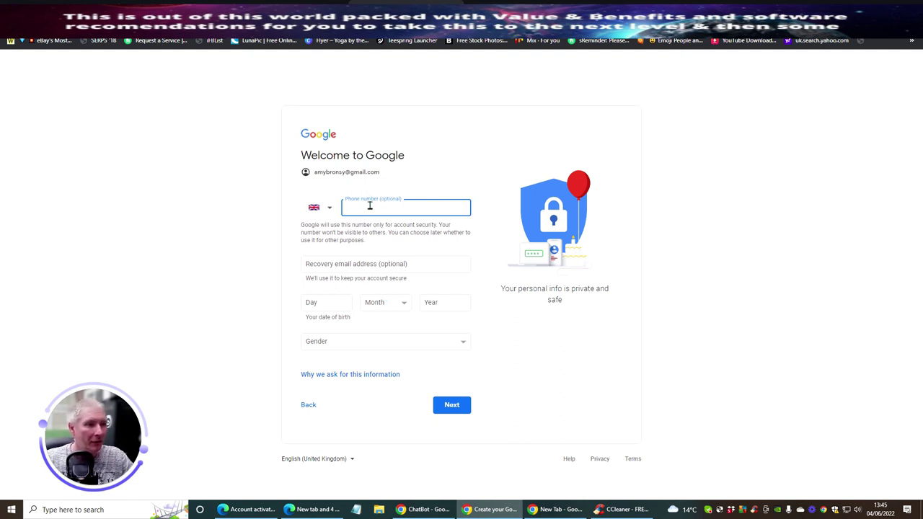
pyautogui.click(332, 262)
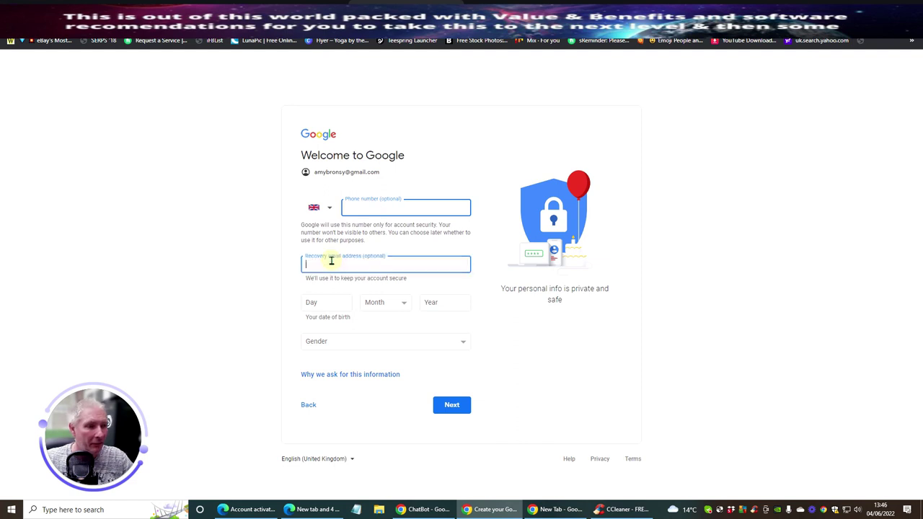
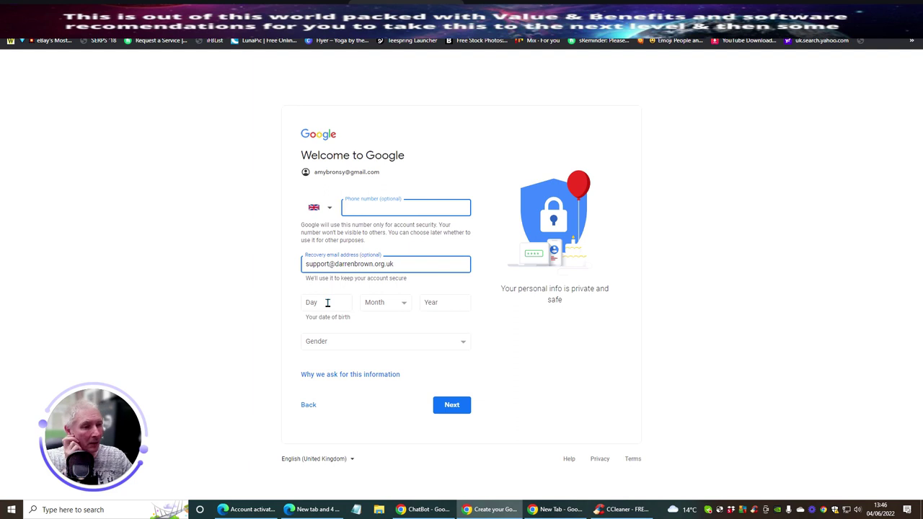
pyautogui.click(329, 299)
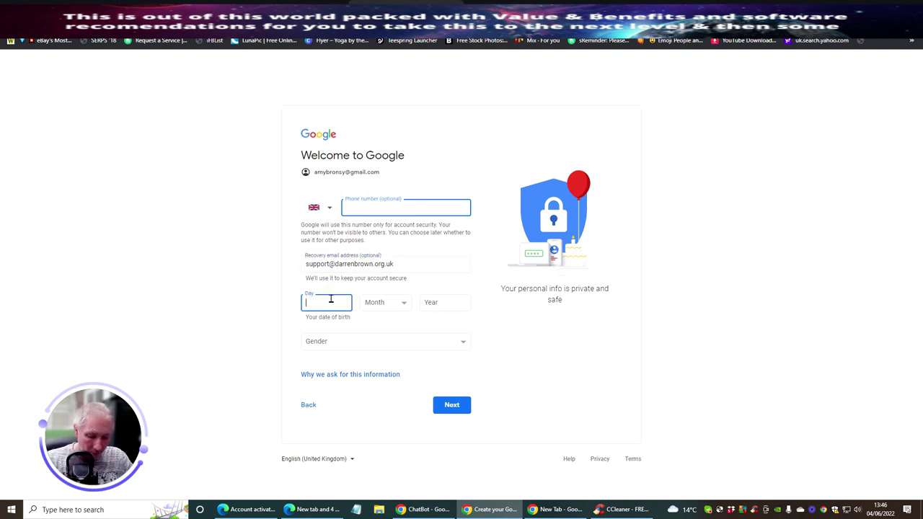
pyautogui.click(389, 306)
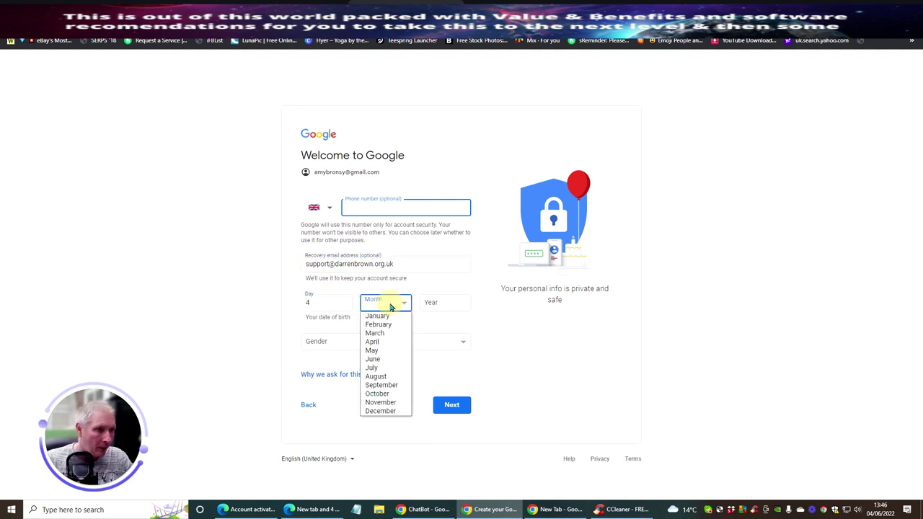
pyautogui.click(387, 342)
pyautogui.click(448, 305)
pyautogui.write('1983')
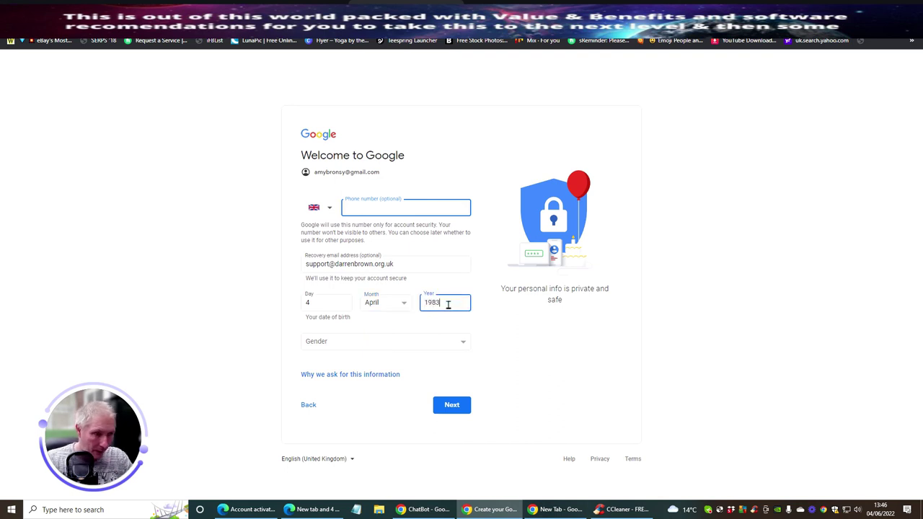
# Set the gender to Female and switch to the SMSPVA window
pyautogui.click(451, 341)
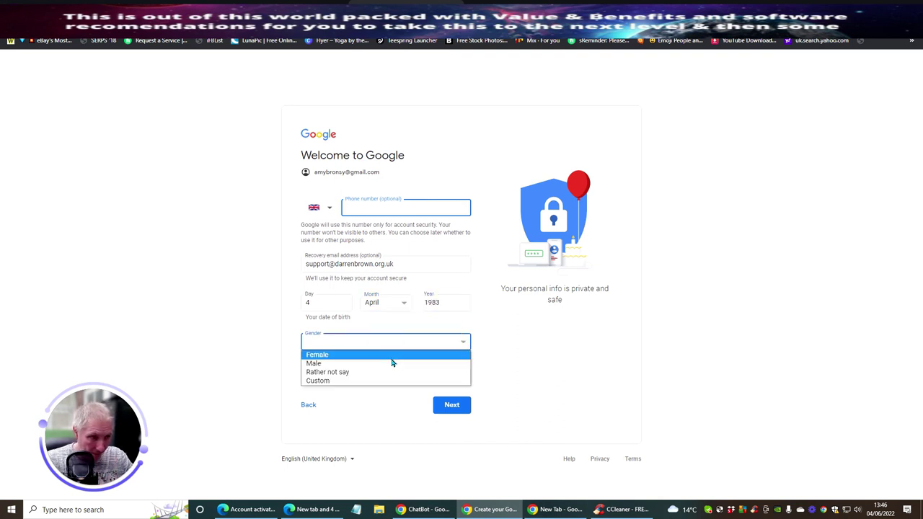
pyautogui.click(393, 355)
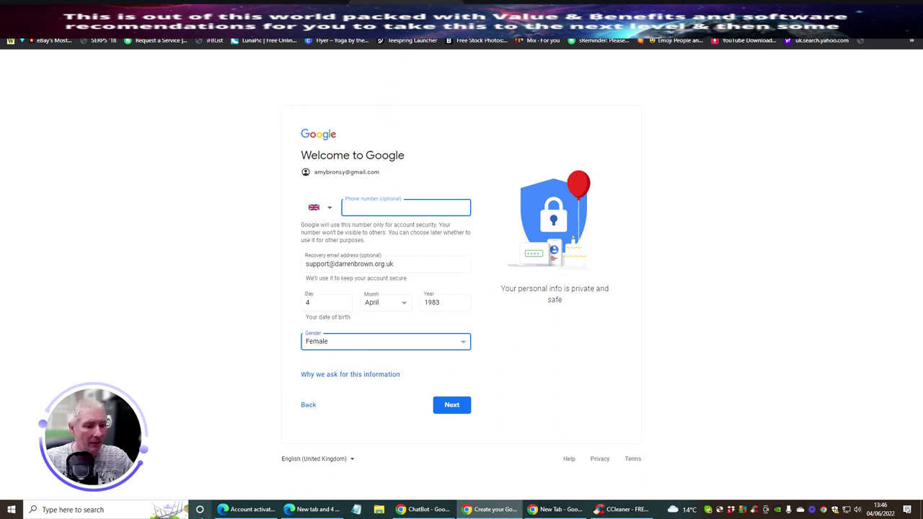
pyautogui.click(243, 510)
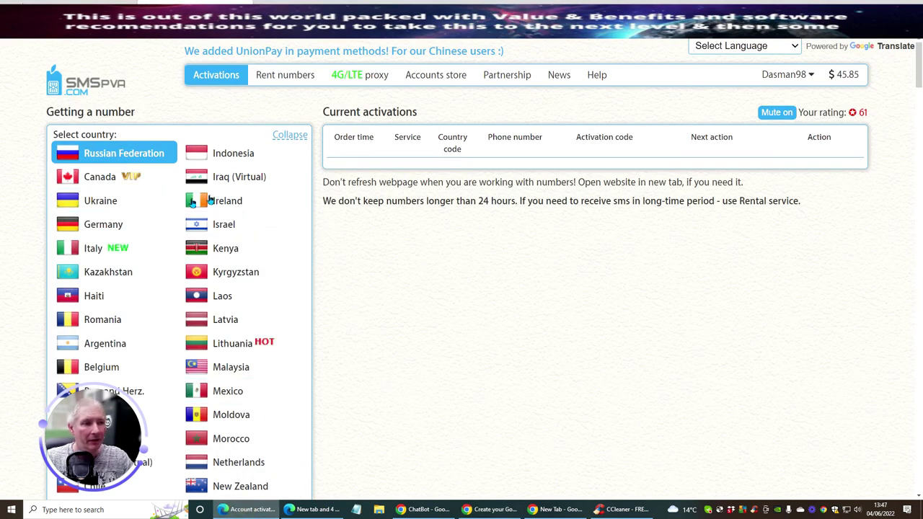
# Scroll SMSPVA's service list and check the United Kingdom number prices
pyautogui.scroll(-15, 343, 247)
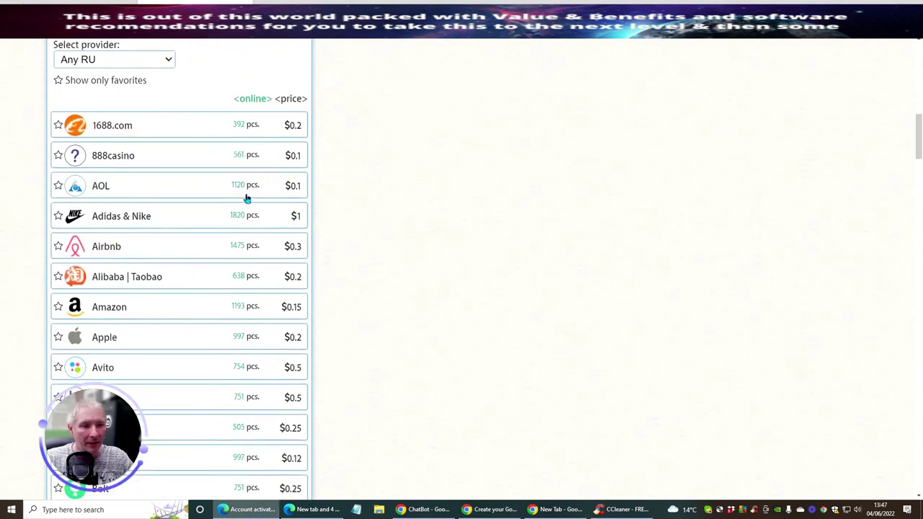
pyautogui.scroll(15, 224, 208)
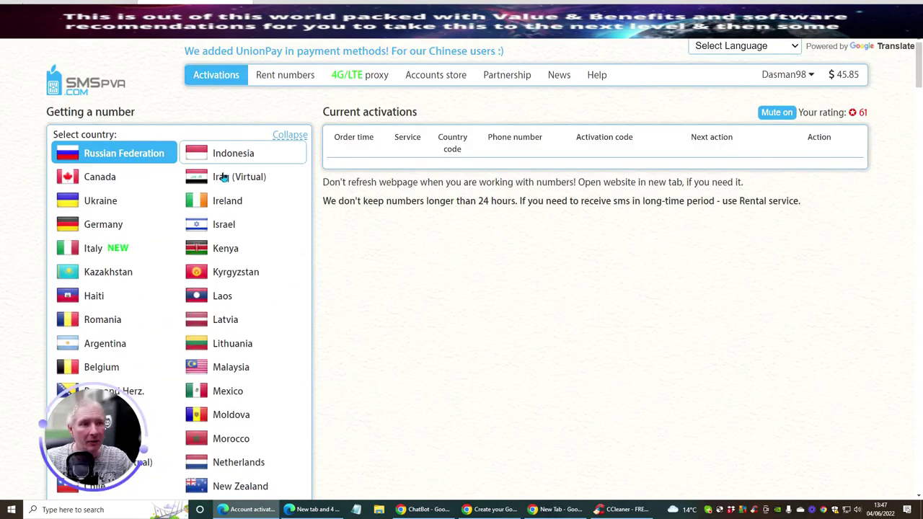
pyautogui.scroll(-6, 198, 315)
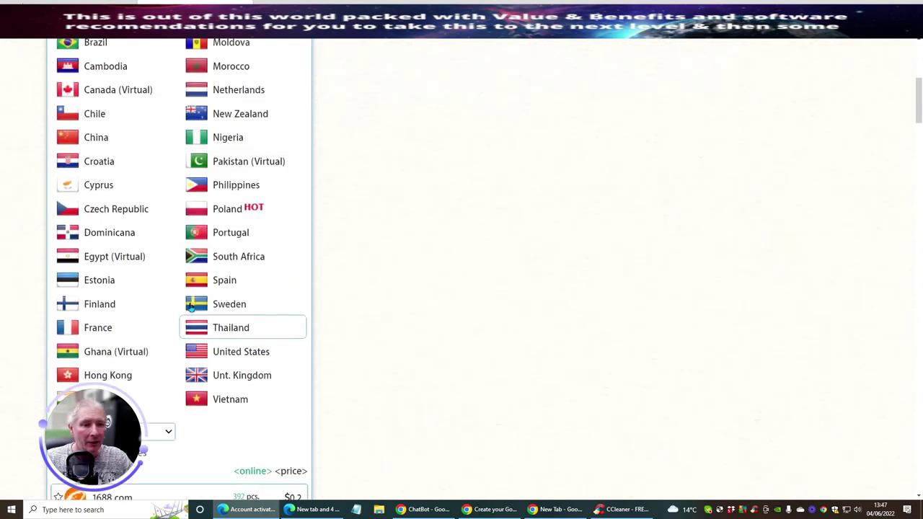
pyautogui.click(196, 289)
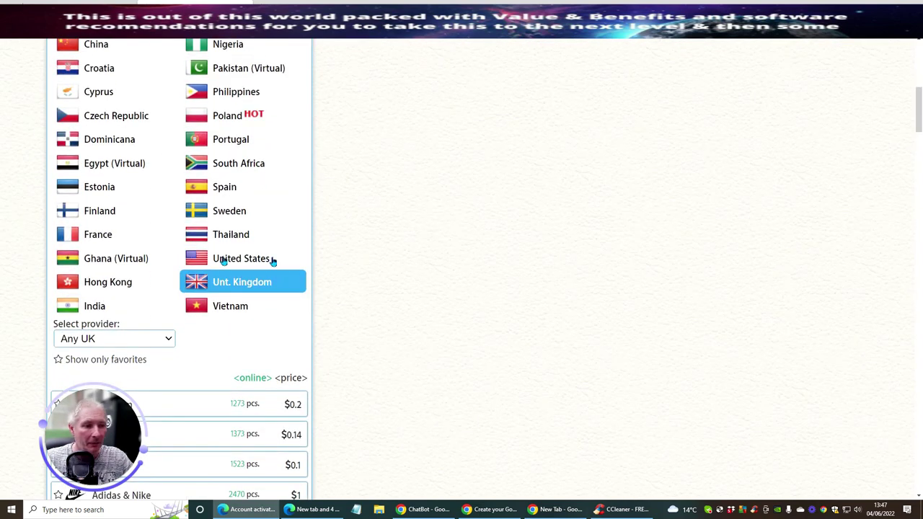
pyautogui.scroll(-10, 201, 252)
pyautogui.scroll(-8, 202, 251)
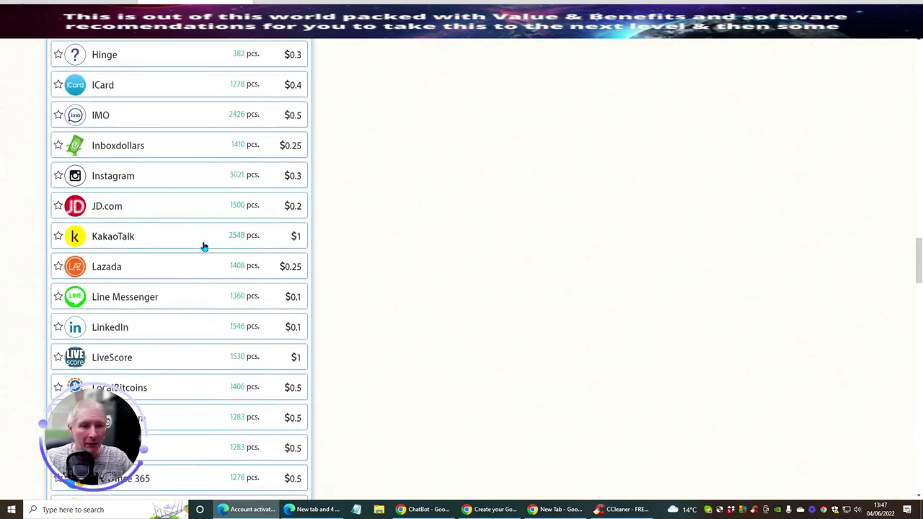
pyautogui.scroll(4, 204, 248)
pyautogui.scroll(-1, 204, 248)
pyautogui.scroll(2, 204, 248)
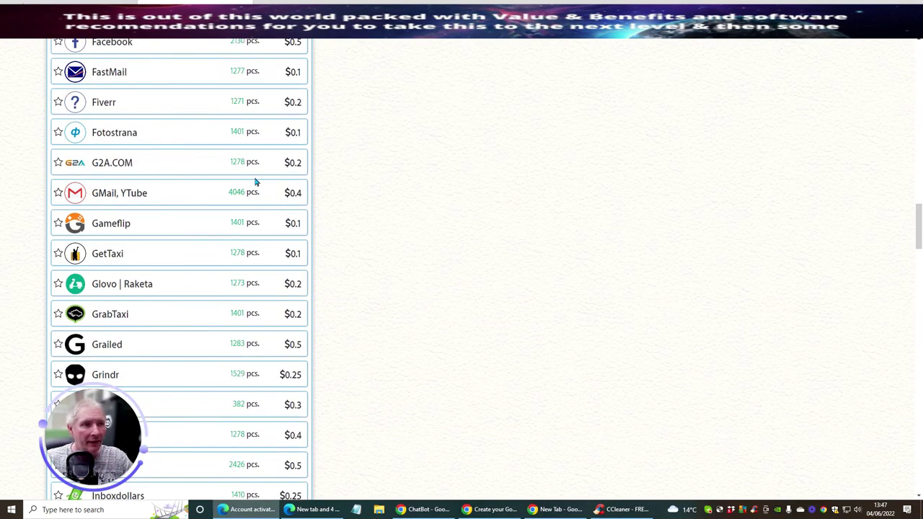
pyautogui.scroll(20, 260, 187)
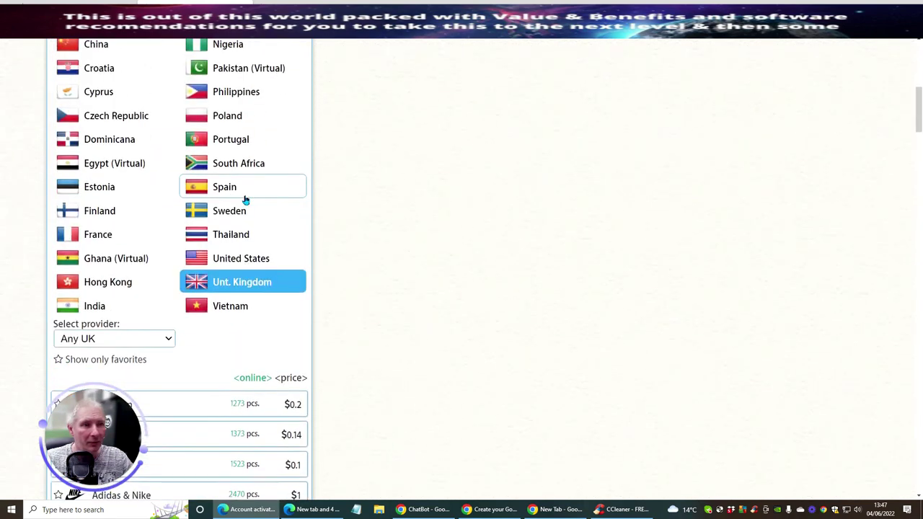
# Compare United States prices, then settle on Russian Federation's GMail, YTube numbers at $0.15
pyautogui.click(234, 258)
pyautogui.scroll(-15, 255, 266)
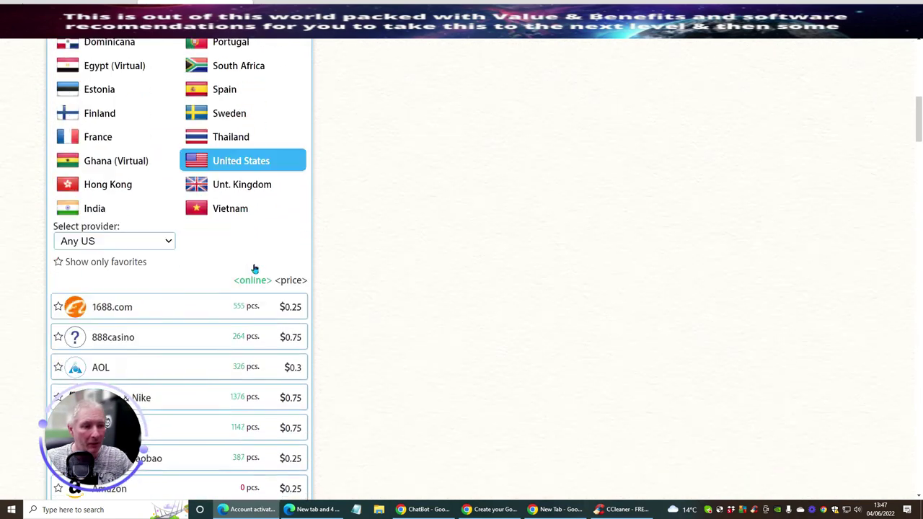
pyautogui.scroll(-5, 245, 249)
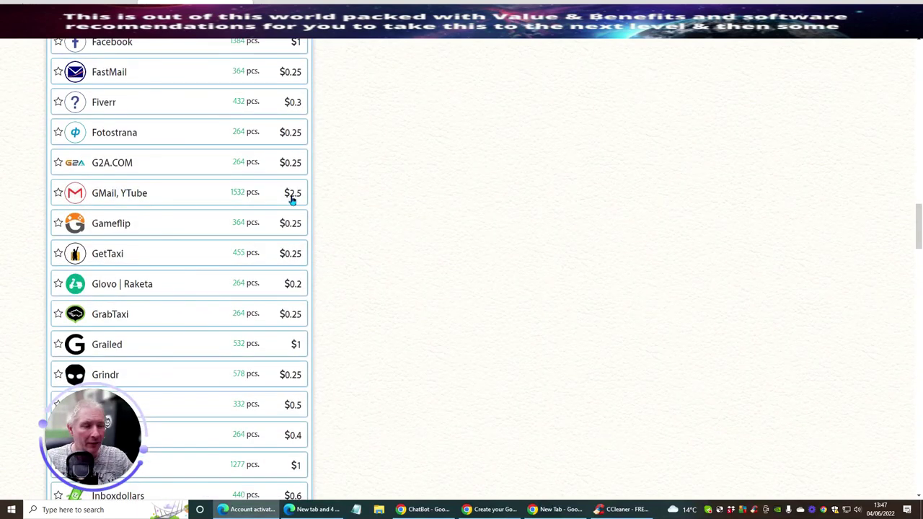
pyautogui.scroll(15, 197, 215)
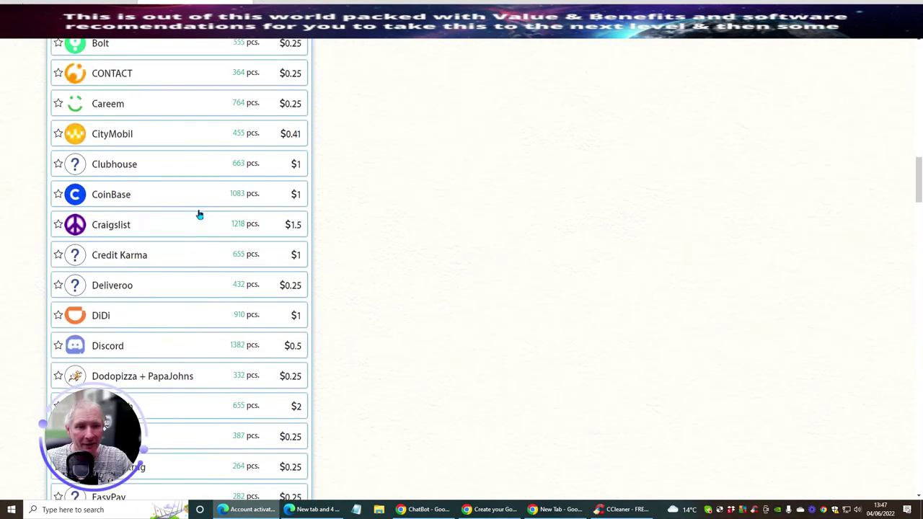
pyautogui.scroll(2, 195, 214)
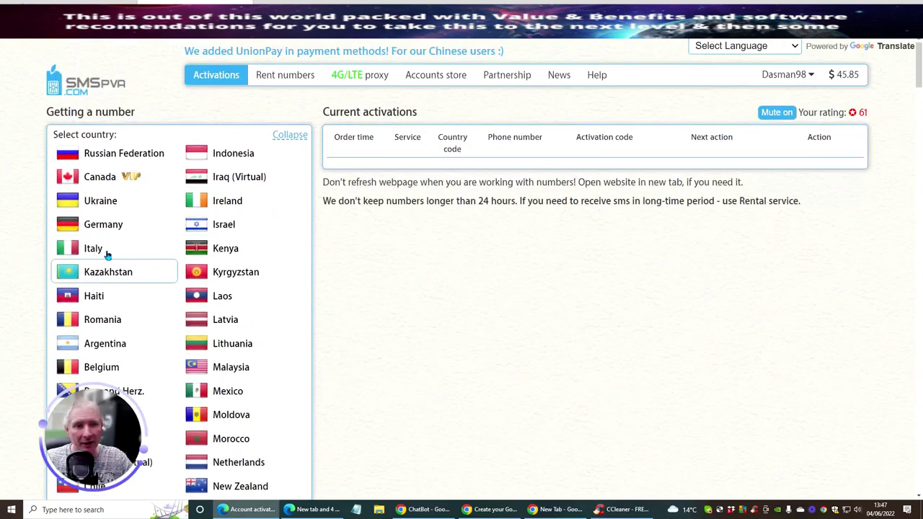
pyautogui.click(98, 153)
pyautogui.scroll(-12, 274, 276)
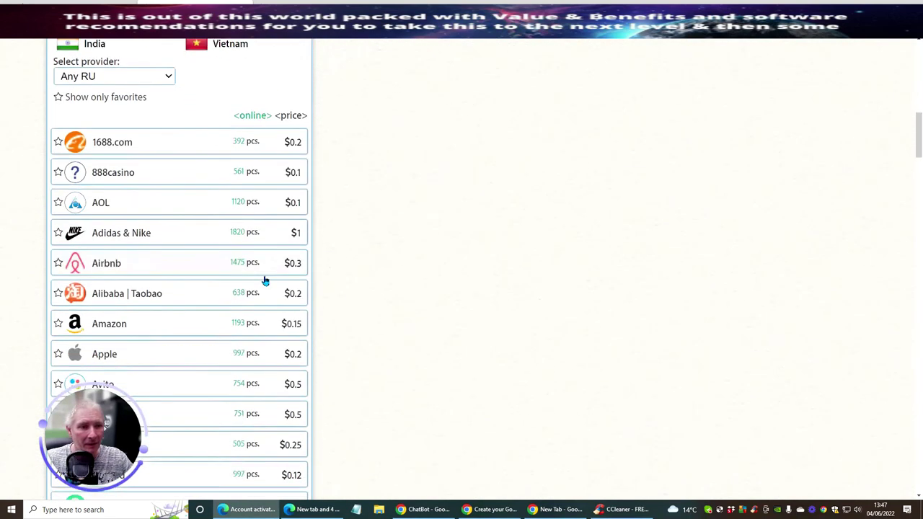
pyautogui.scroll(-5, 227, 184)
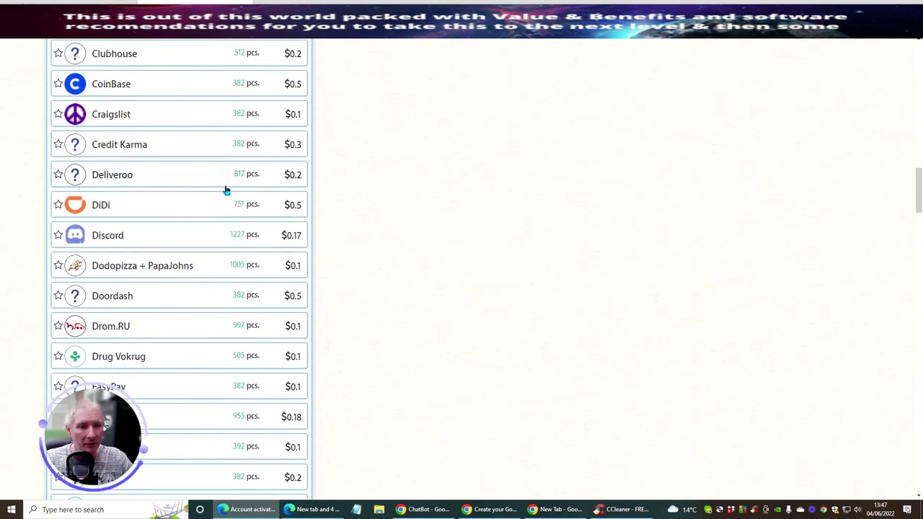
pyautogui.scroll(-4, 226, 192)
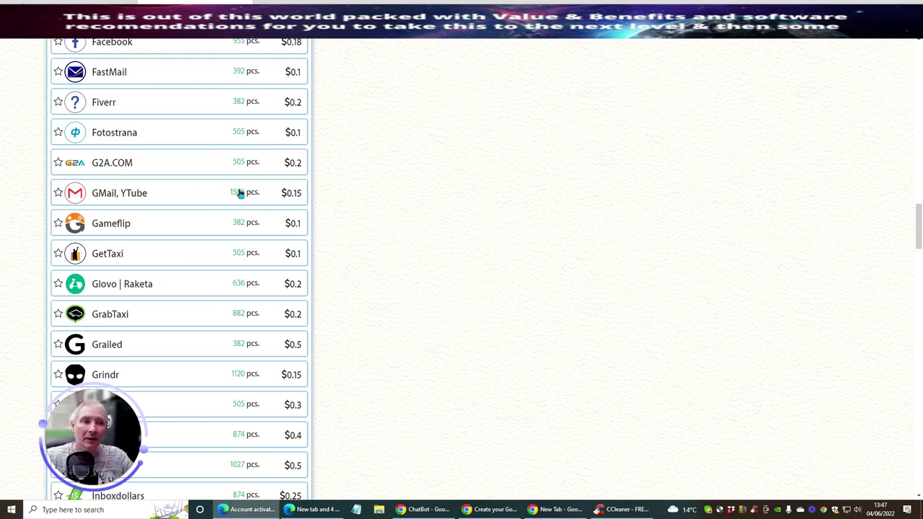
# Rent a Russian +7 number for the GMail, YTube service on SMSPVA
pyautogui.click(131, 193)
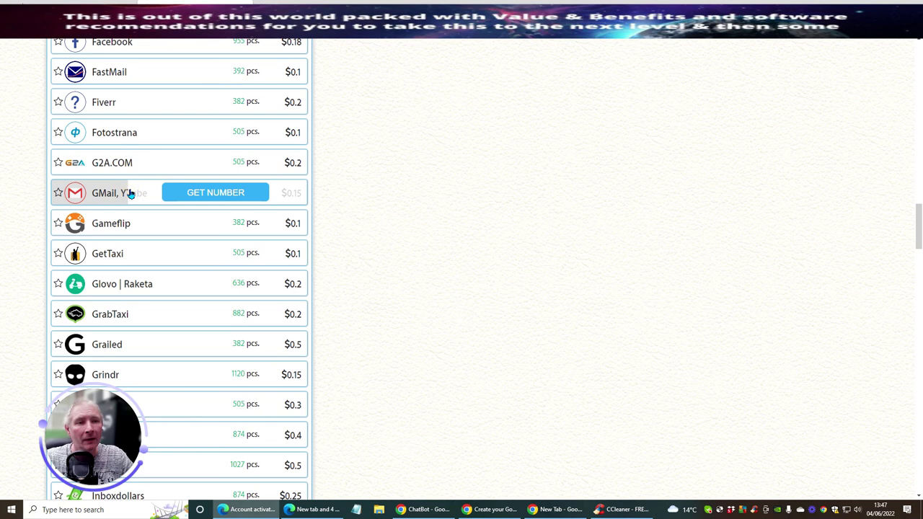
pyautogui.click(223, 193)
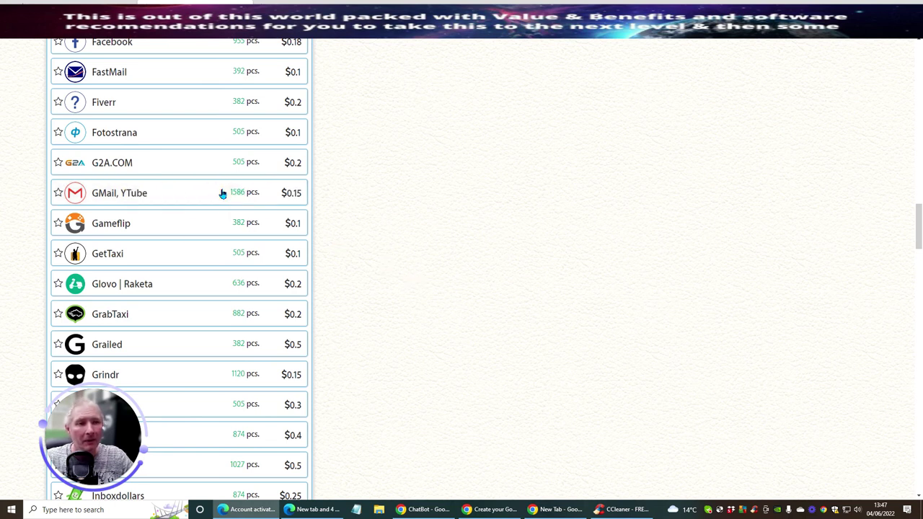
pyautogui.scroll(10, 579, 295)
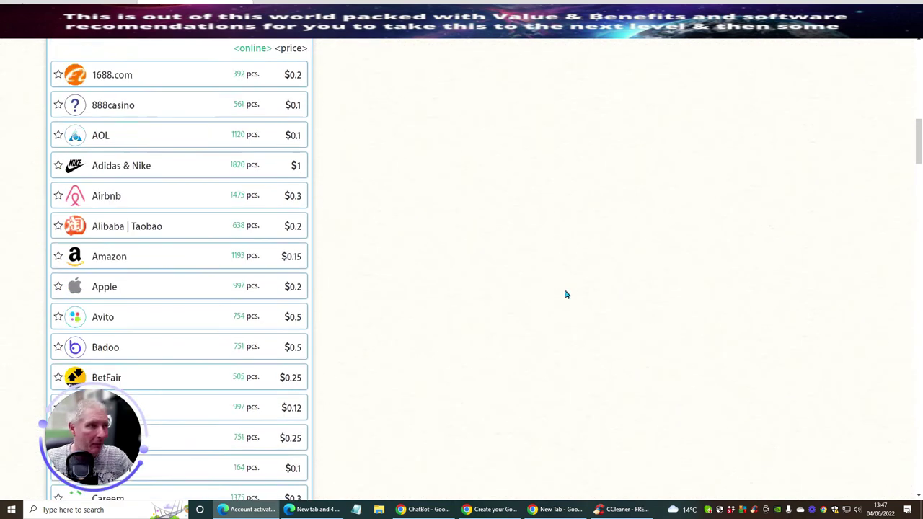
pyautogui.scroll(4, 556, 287)
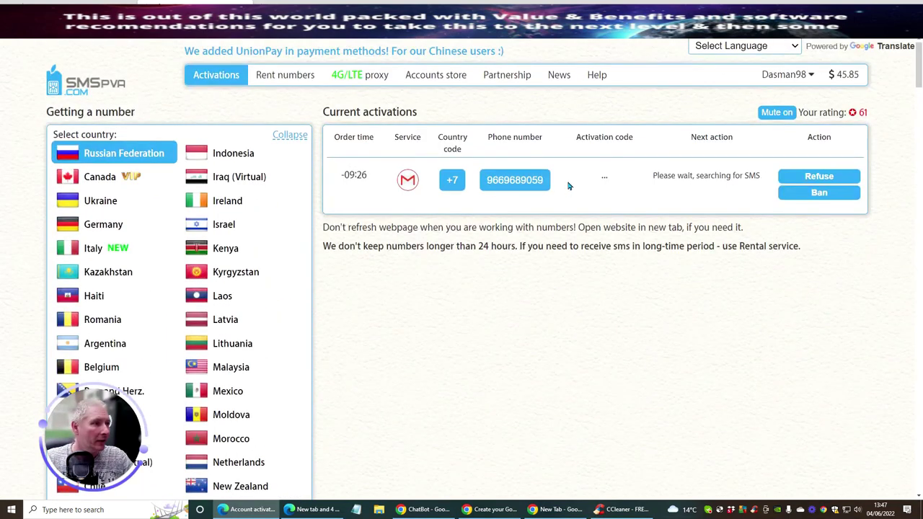
# Copy the rented +7 number and bring back the Google sign-up form
pyautogui.moveTo(562, 183); pyautogui.dragTo(484, 180)
pyautogui.hotkey('ctrl', 'c')
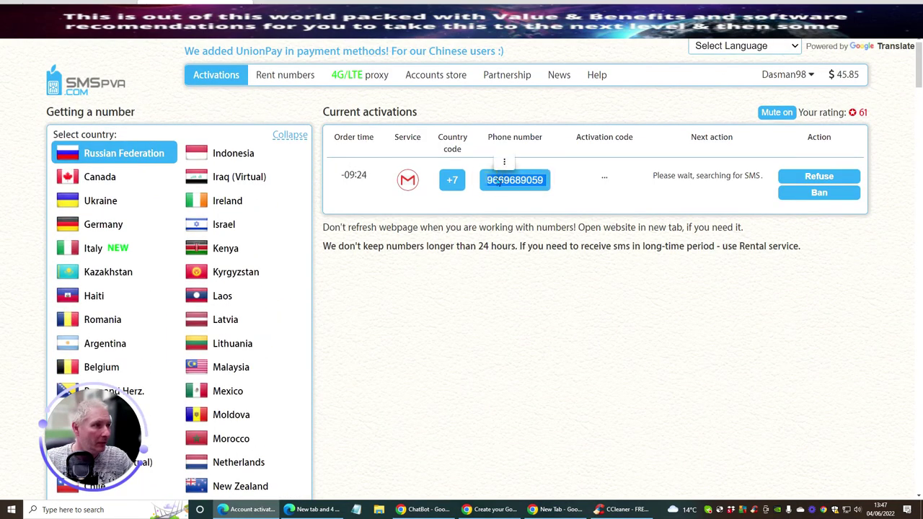
pyautogui.rightClick(495, 181)
pyautogui.click(518, 189)
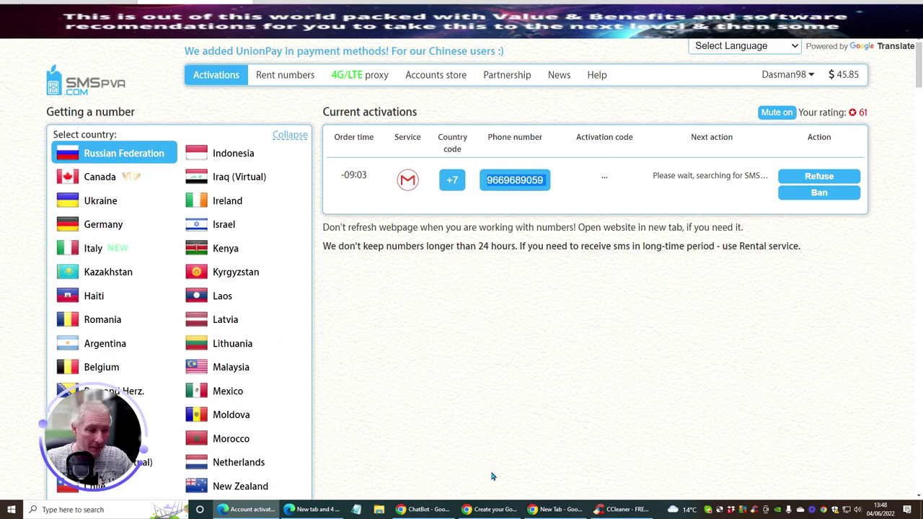
pyautogui.click(490, 510)
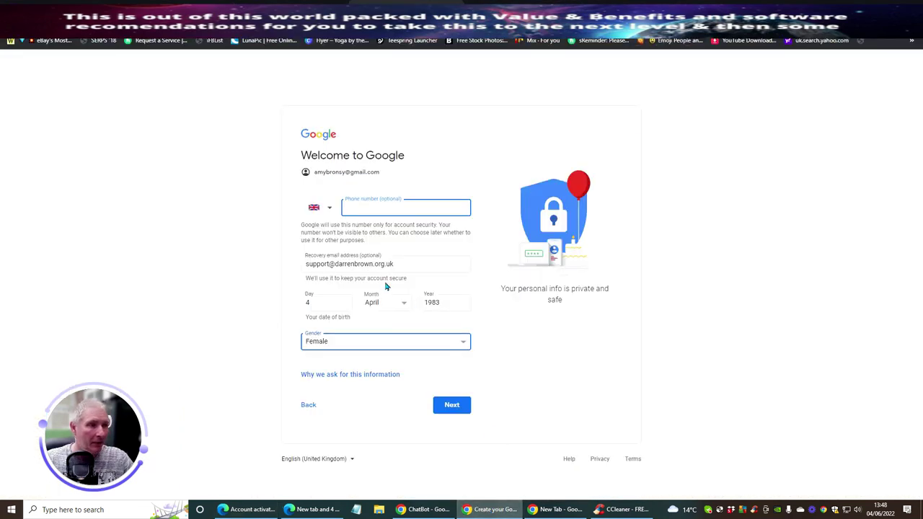
# Set the phone country code to Russia (+7)
pyautogui.click(329, 209)
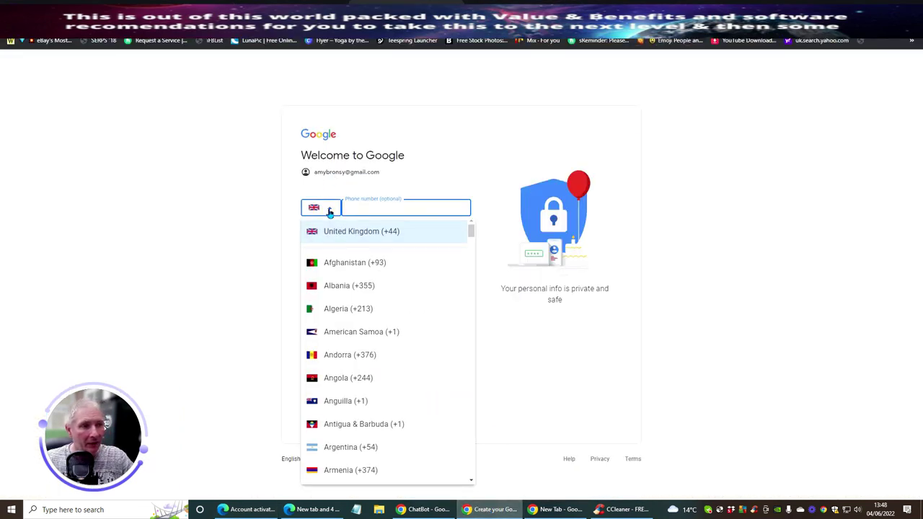
pyautogui.scroll(-5, 356, 280)
pyautogui.scroll(-6, 353, 278)
pyautogui.scroll(-2, 354, 278)
pyautogui.scroll(-5, 353, 278)
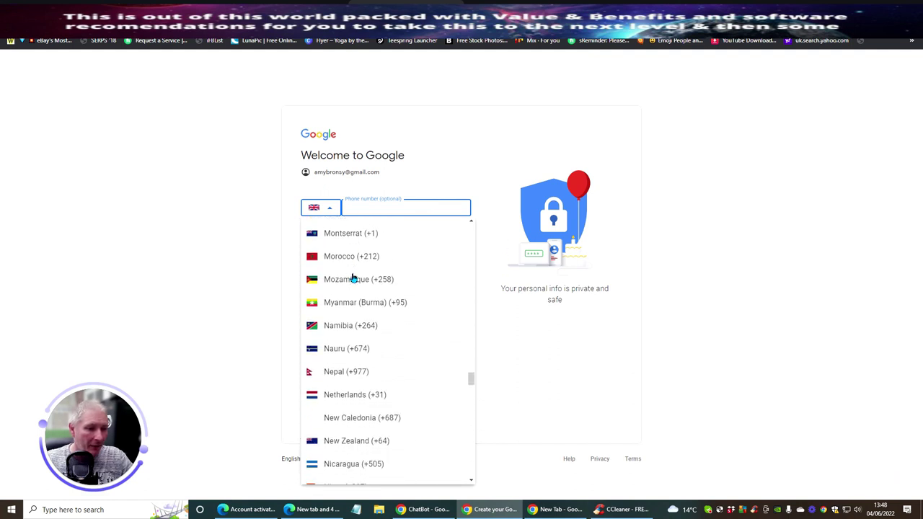
pyautogui.scroll(-3, 354, 278)
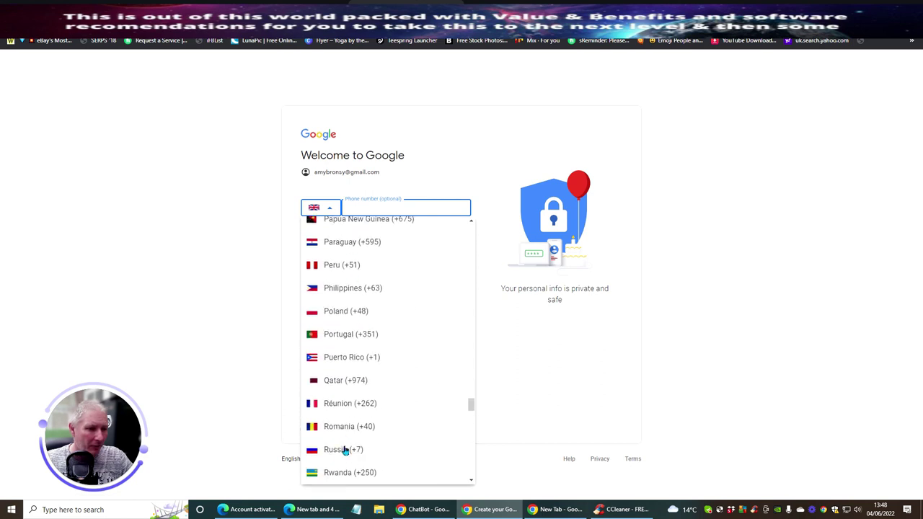
pyautogui.click(340, 450)
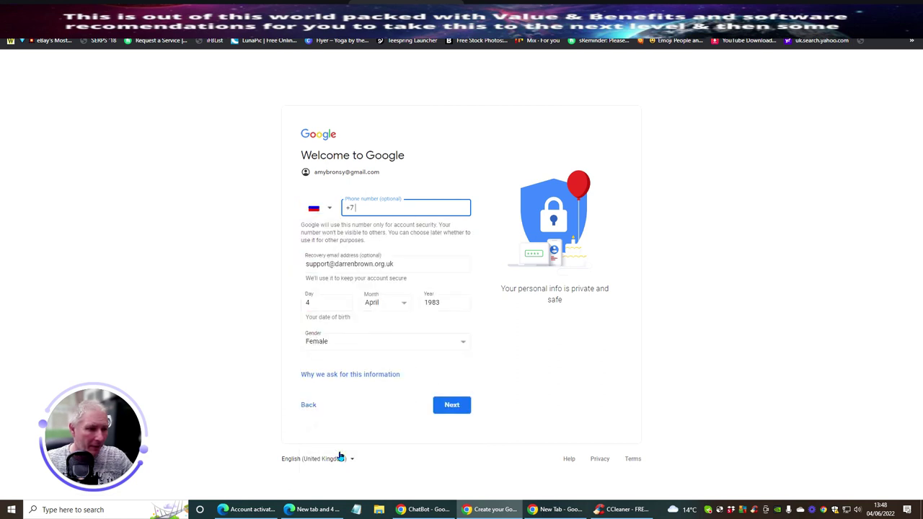
# Paste the rented number, submit the details and request a verification text
pyautogui.rightClick(370, 209)
pyautogui.click(390, 264)
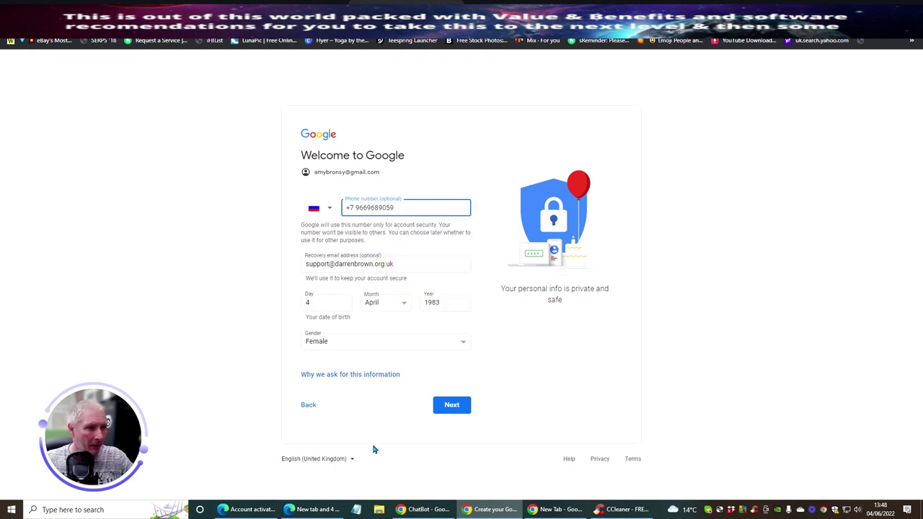
pyautogui.click(453, 405)
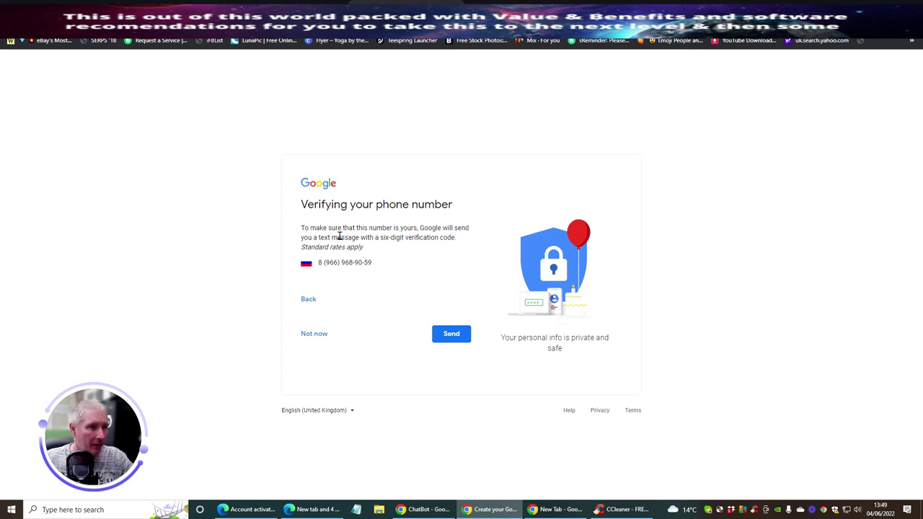
pyautogui.click(450, 335)
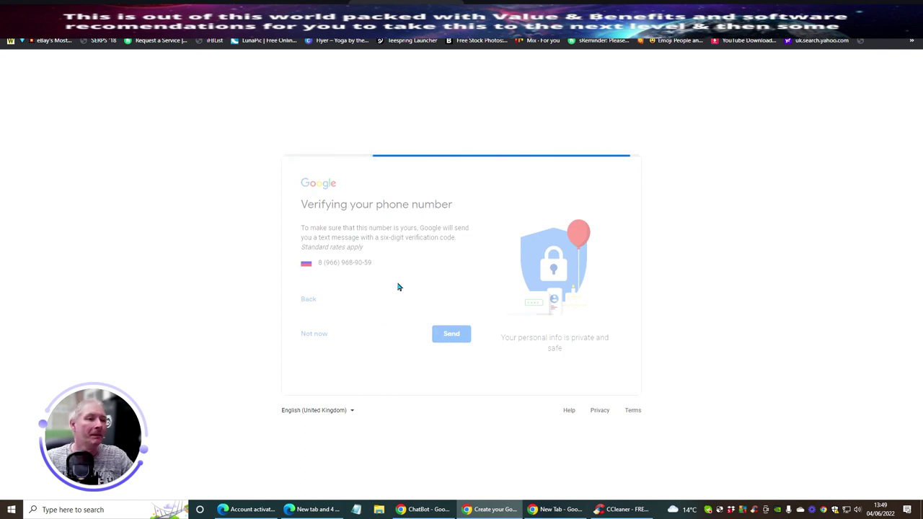
# Check SMSPVA, where the rented +7 GMail number is still waiting for its SMS code
pyautogui.click(267, 514)
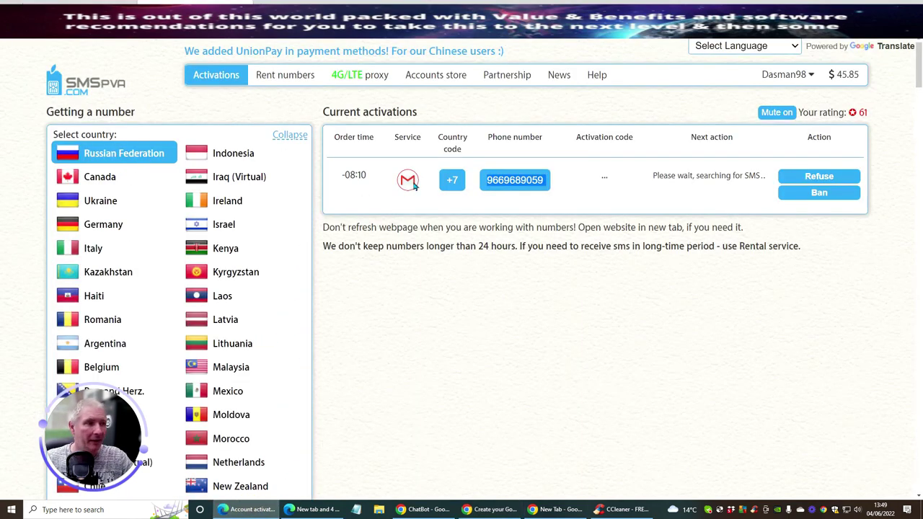
pyautogui.click(515, 180)
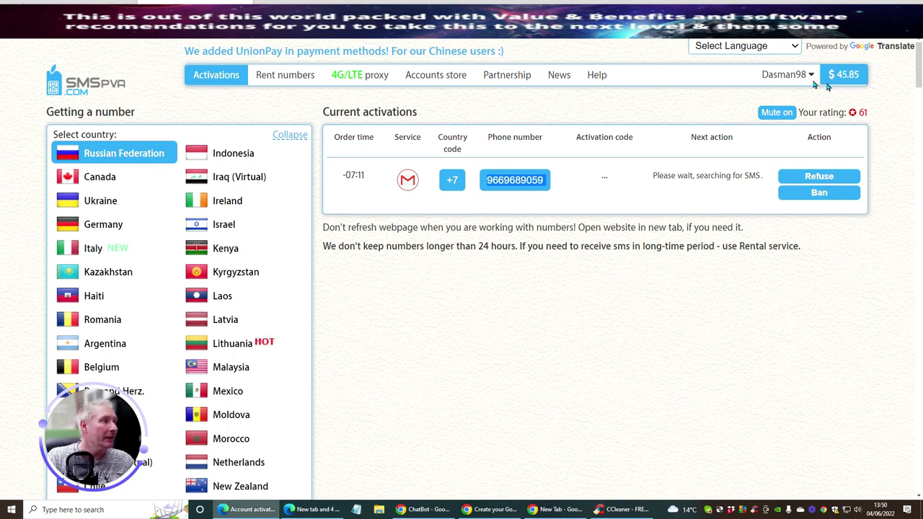
pyautogui.click(785, 74)
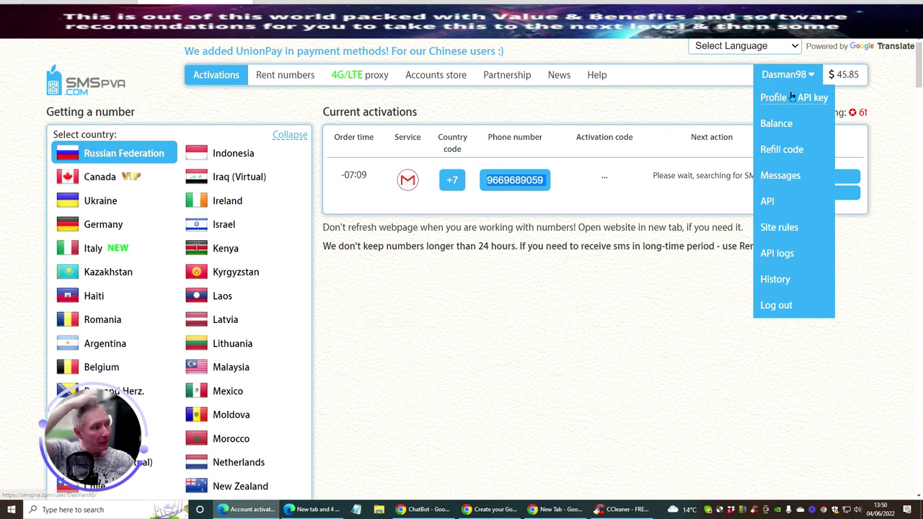
pyautogui.click(703, 352)
pyautogui.click(785, 78)
pyautogui.click(750, 349)
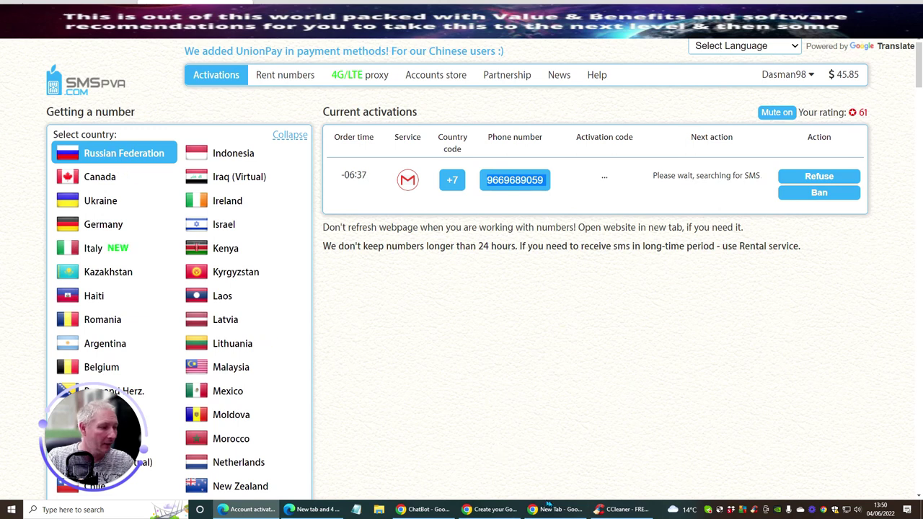
pyautogui.click(417, 510)
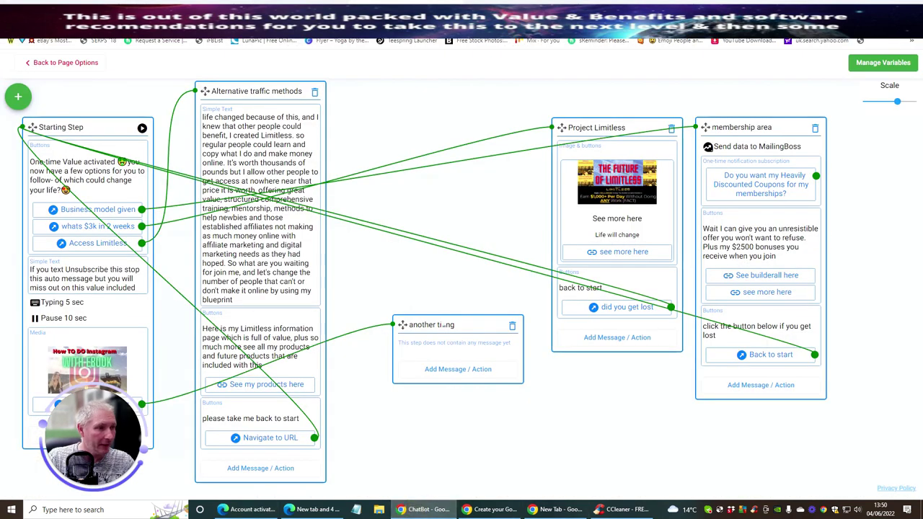
pyautogui.click(491, 510)
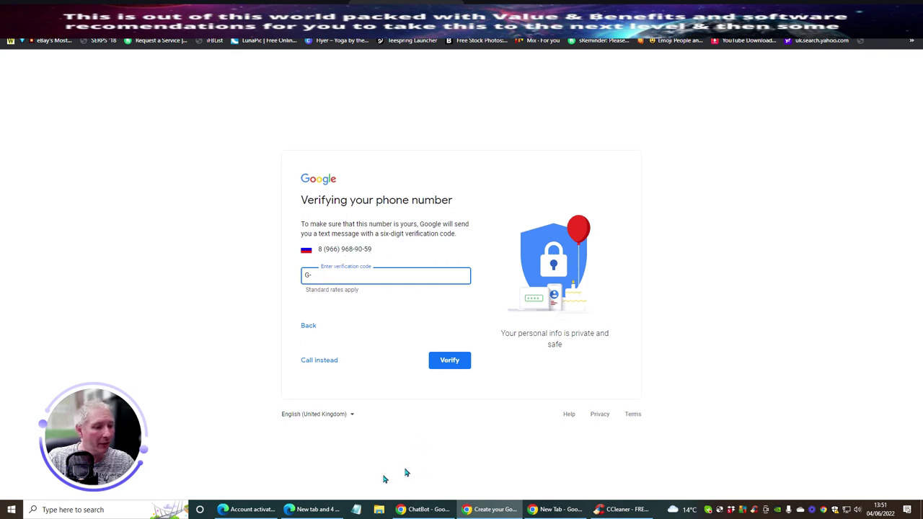
# Check SMSPVA for the +7 number's SMS code, then return to Google's verification page
pyautogui.click(241, 511)
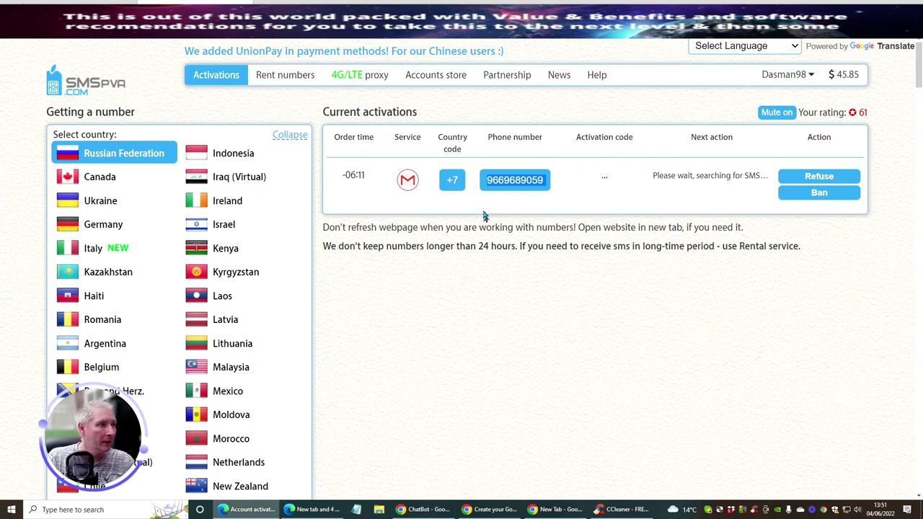
pyautogui.doubleClick(507, 189)
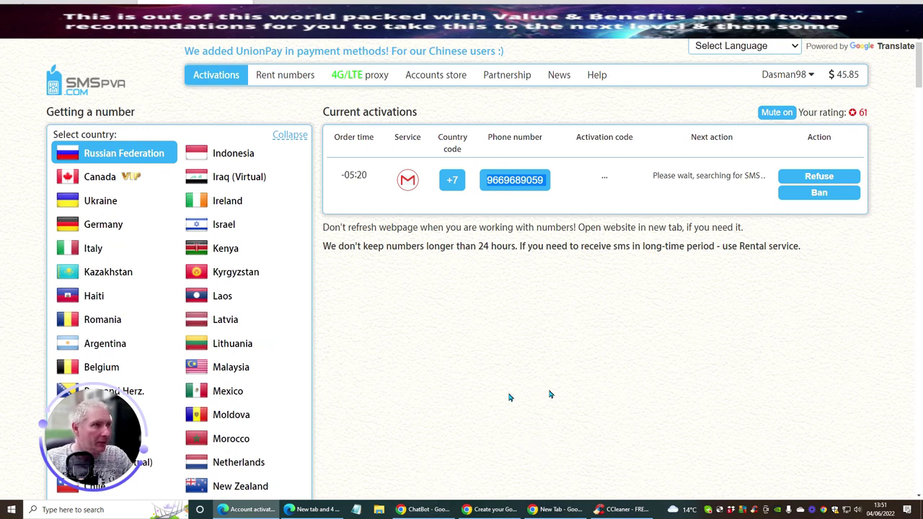
pyautogui.click(492, 509)
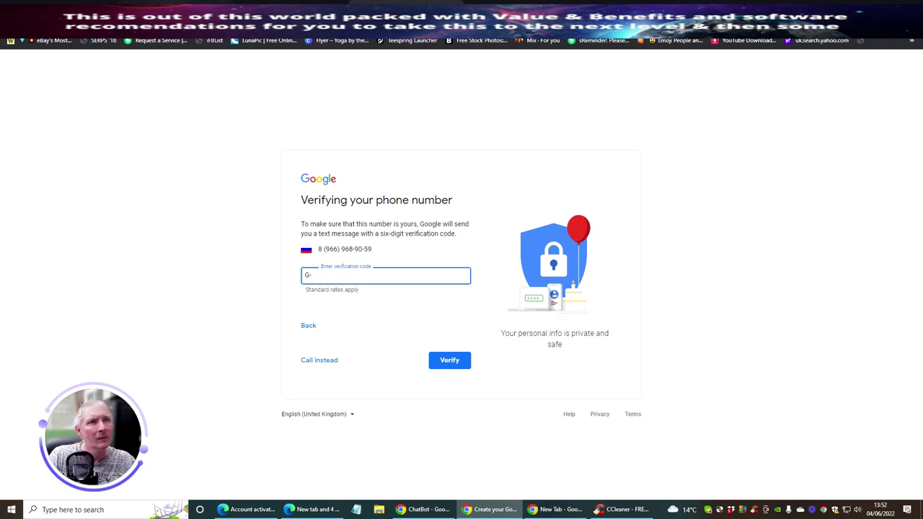
# Glance at the Instagram tab, return to the verification page, then check SMSPVA for the code
pyautogui.hotkey('ctrl', 'Tab')
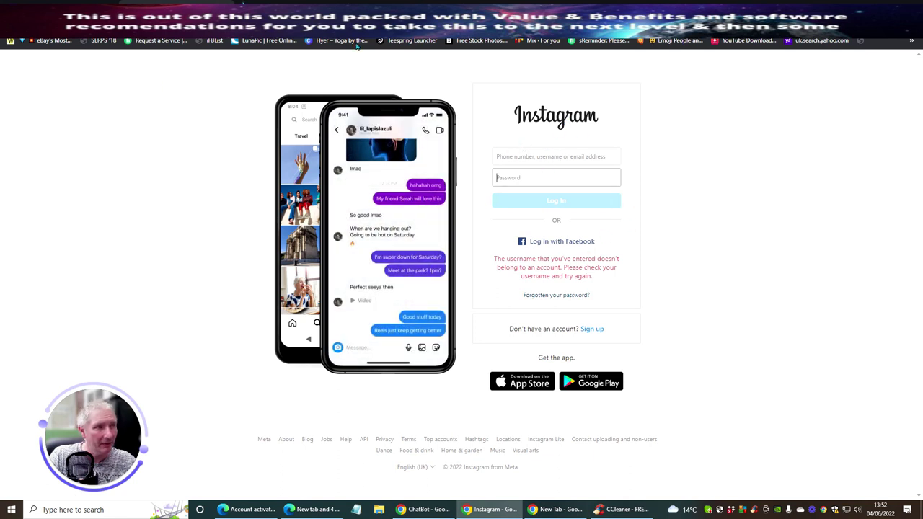
pyautogui.hotkey('ctrl', 'shift', 'Tab')
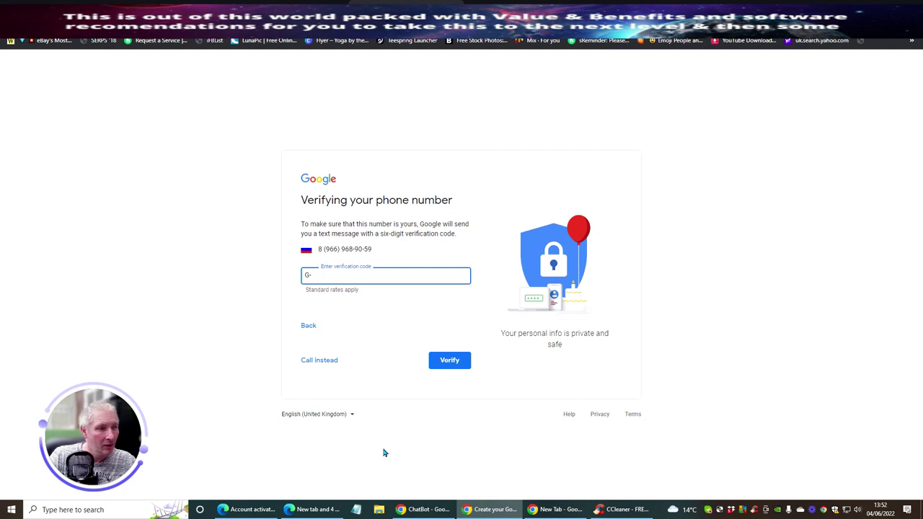
pyautogui.click(252, 509)
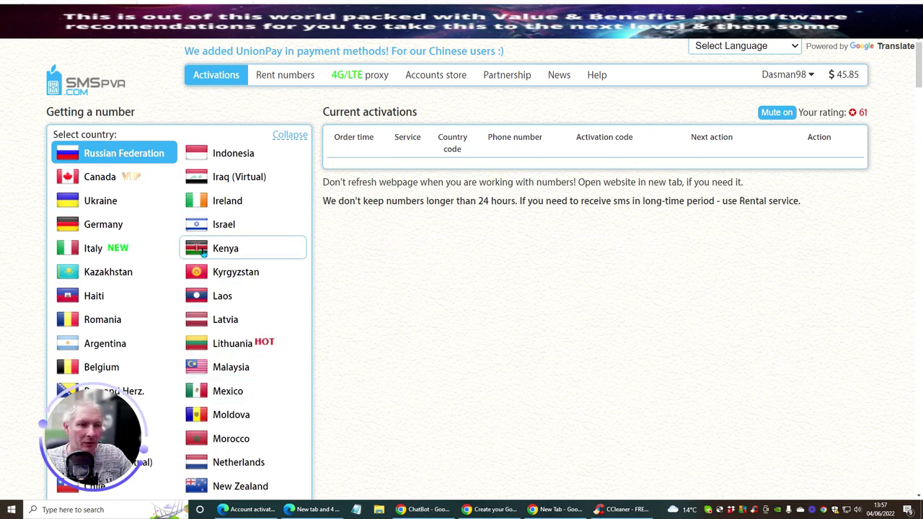
# Rent a Romanian +40 number for GMail on SMSPVA
pyautogui.click(99, 319)
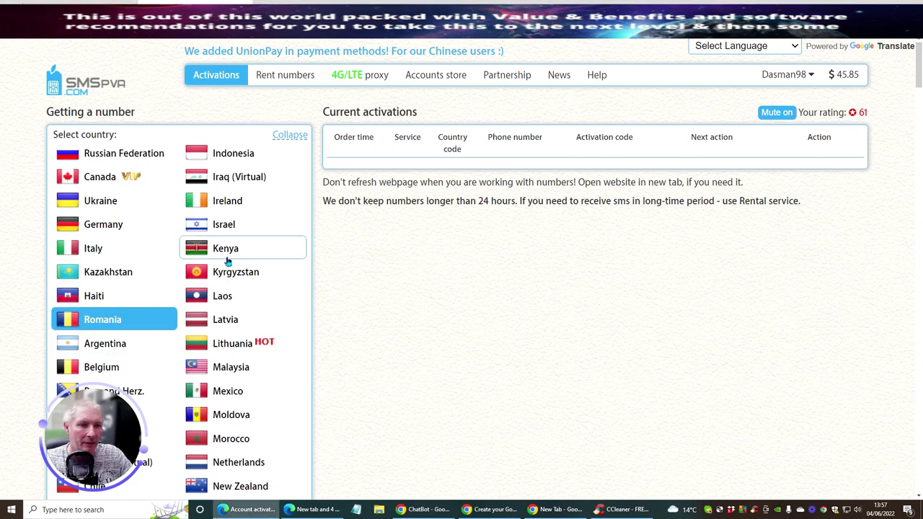
pyautogui.scroll(-10, 217, 274)
pyautogui.scroll(-10, 217, 275)
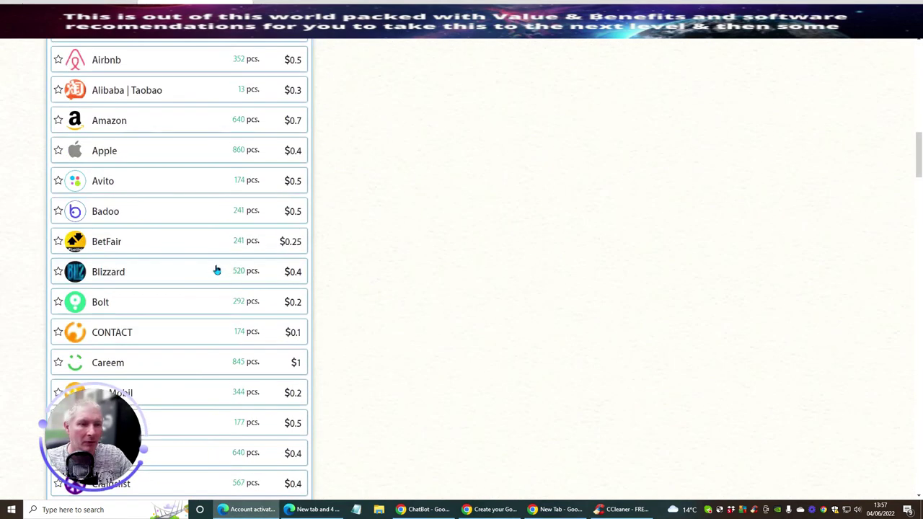
pyautogui.scroll(-4, 214, 262)
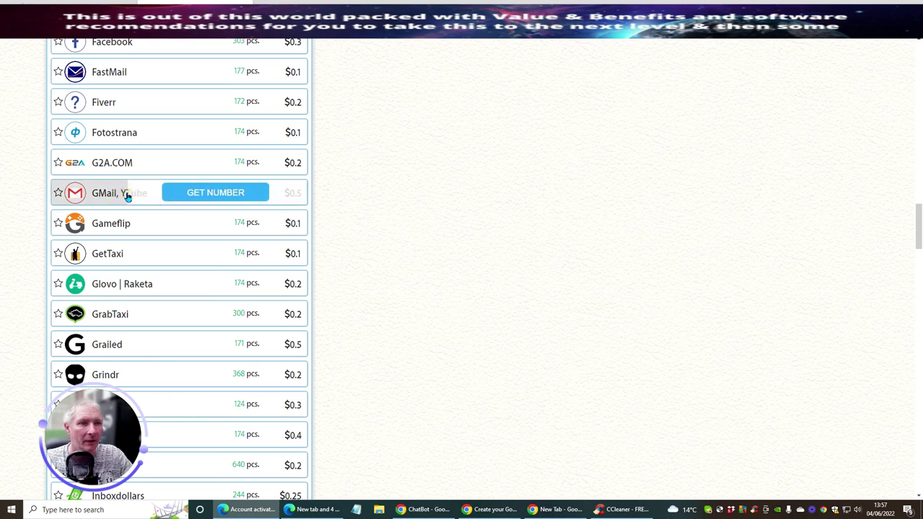
pyautogui.scroll(15, 454, 254)
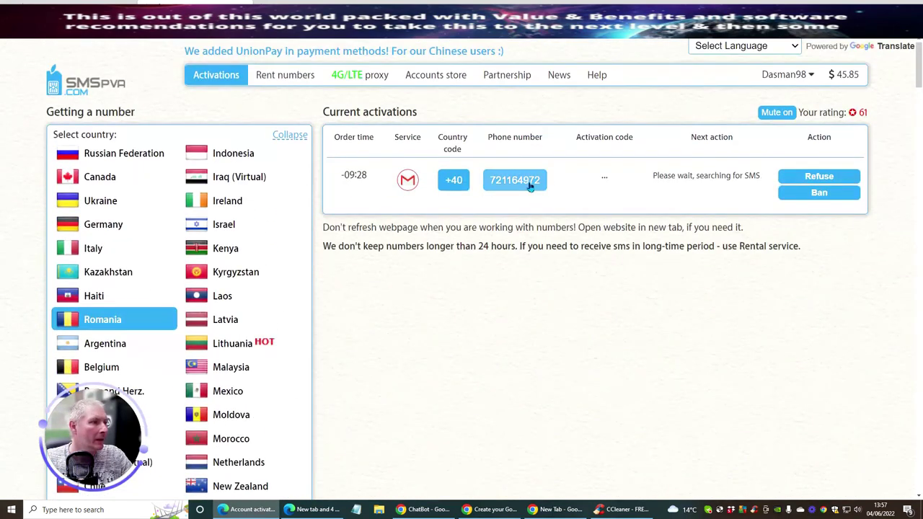
# Copy the newly rented Romanian phone number
pyautogui.doubleClick(491, 183)
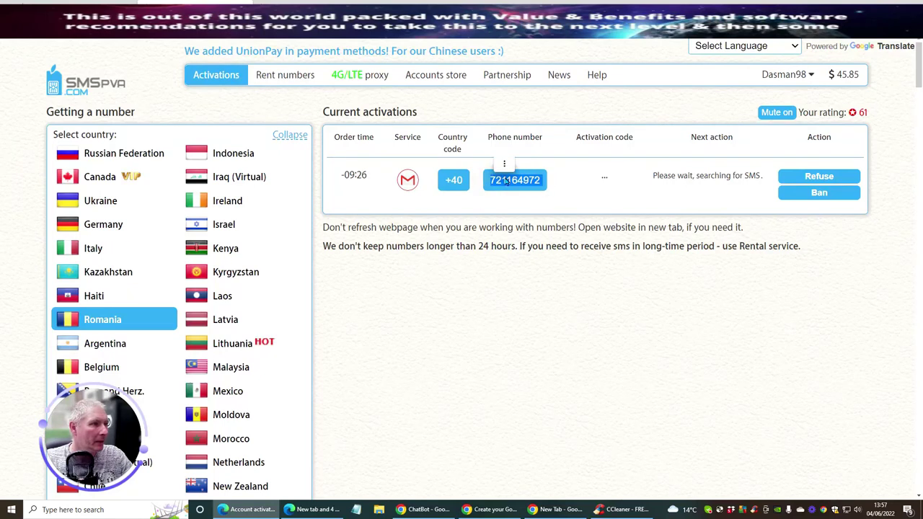
pyautogui.rightClick(505, 179)
pyautogui.click(531, 186)
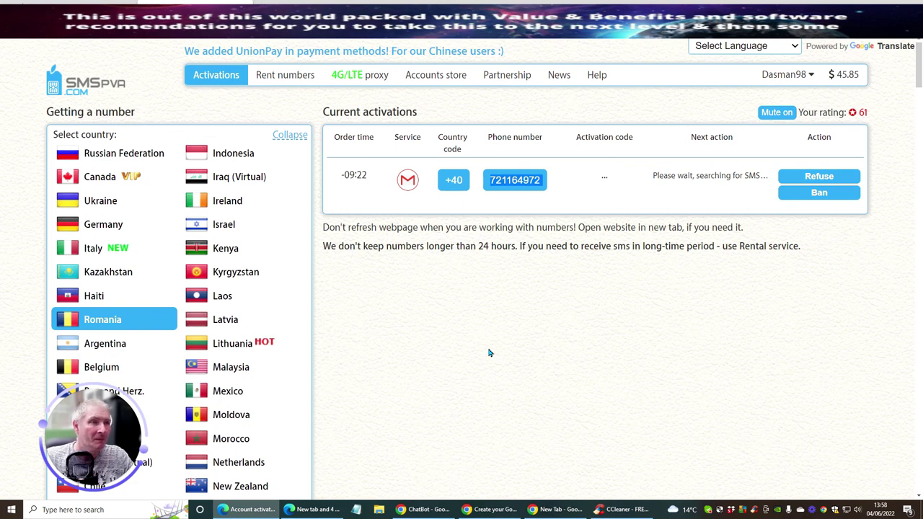
# Return to the Google sign-up window and go back to the account details form
pyautogui.click(432, 510)
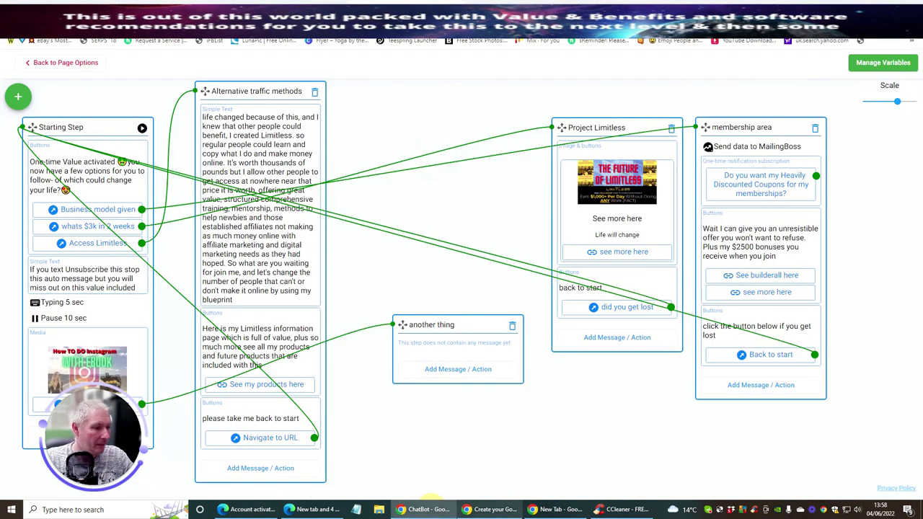
pyautogui.click(488, 510)
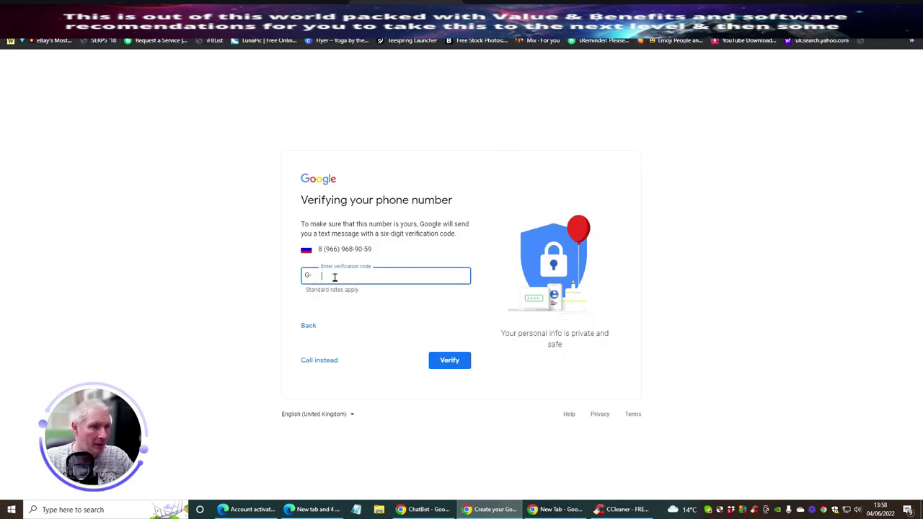
pyautogui.click(308, 325)
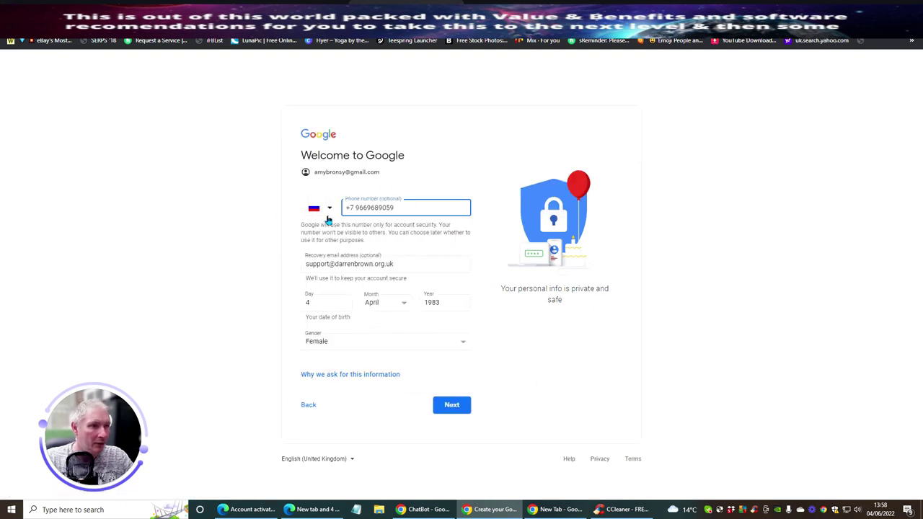
# Switch the phone country to Romania (+40), paste the copied number, and submit
pyautogui.click(329, 208)
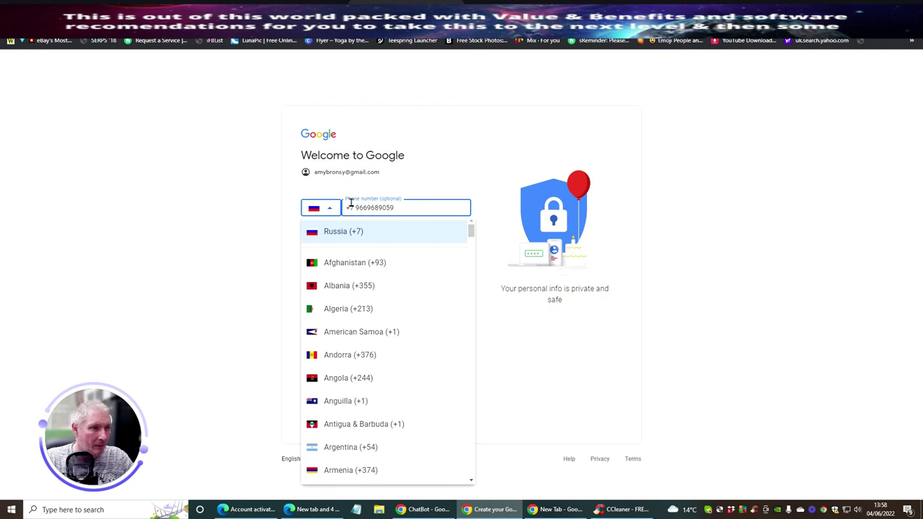
pyautogui.scroll(-1, 343, 299)
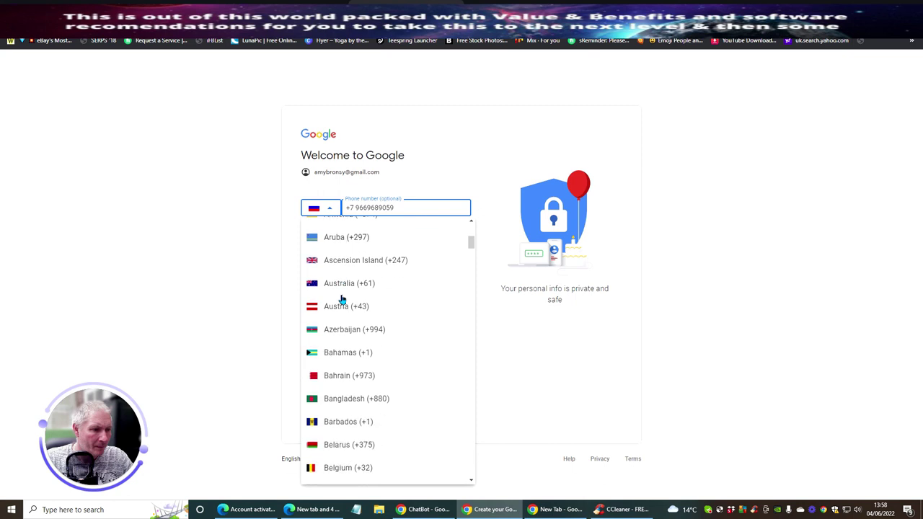
pyautogui.scroll(-9, 342, 299)
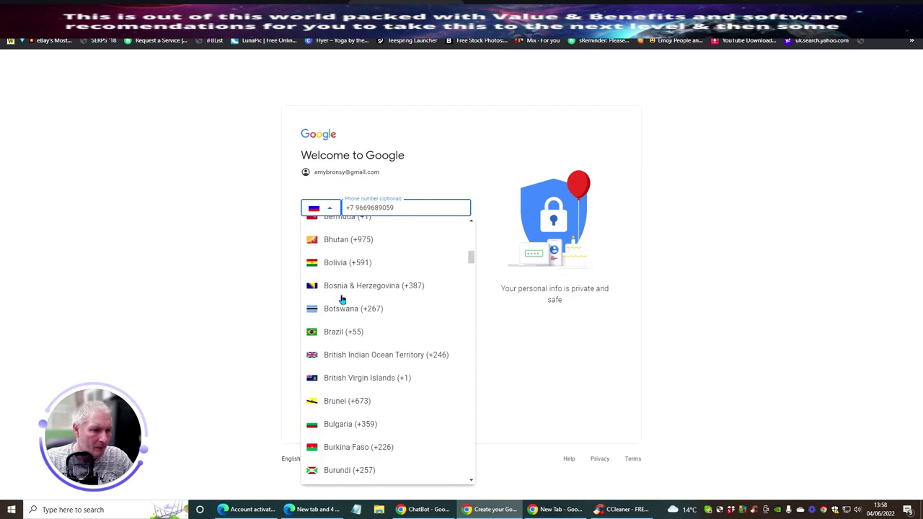
pyautogui.scroll(-10, 343, 300)
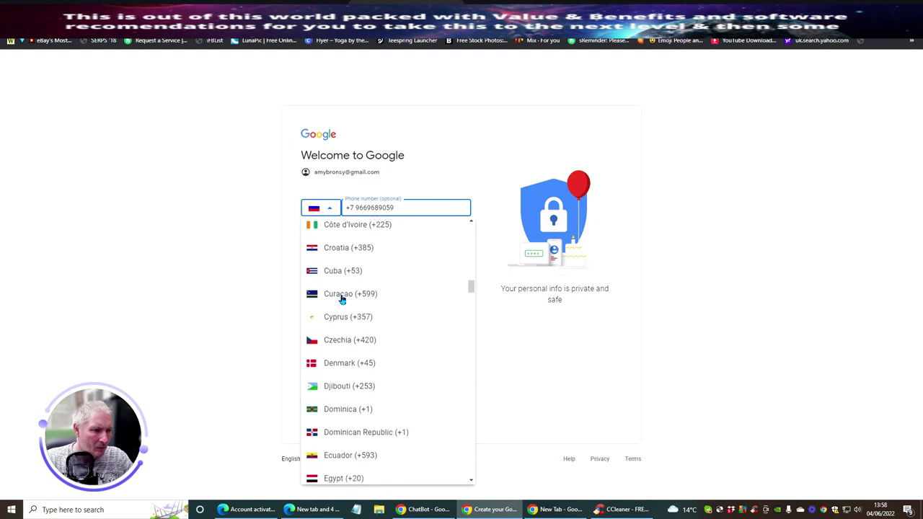
pyautogui.scroll(-20, 343, 300)
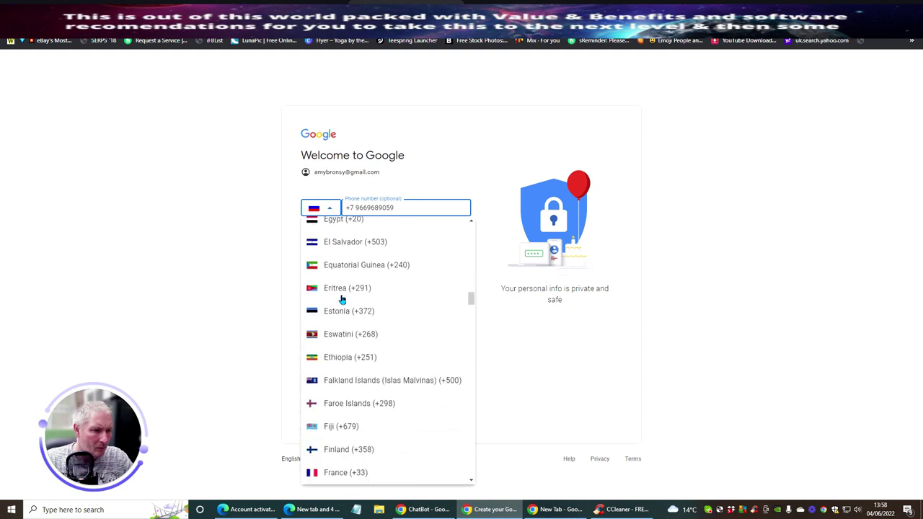
pyautogui.scroll(-18, 343, 299)
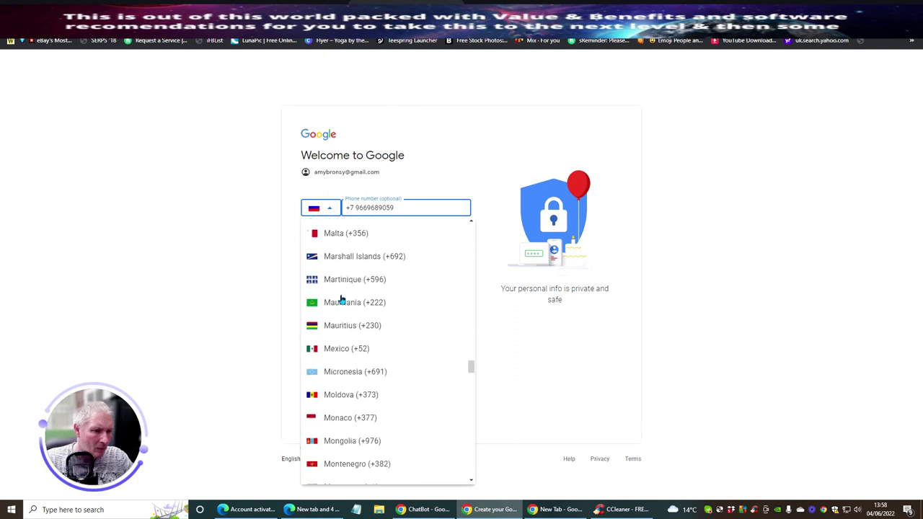
pyautogui.scroll(-4, 343, 299)
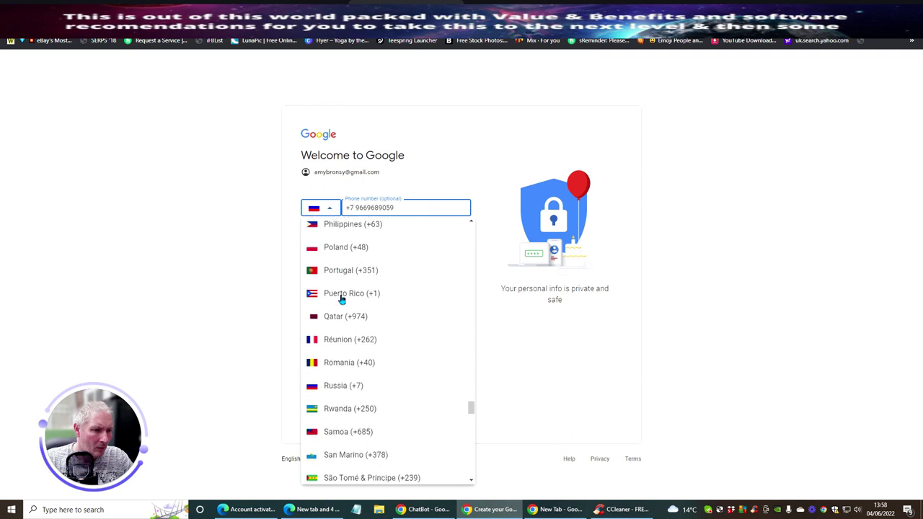
pyautogui.click(344, 364)
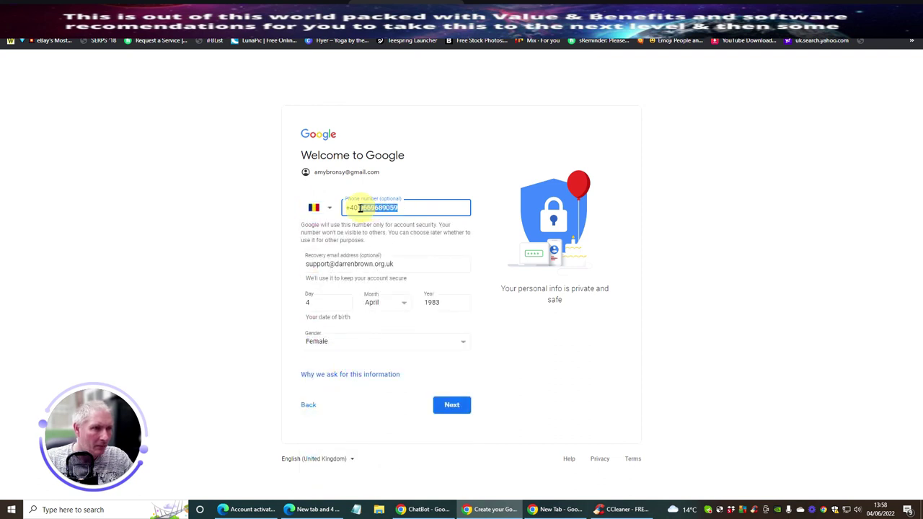
pyautogui.hotkey('ctrl', 'v')
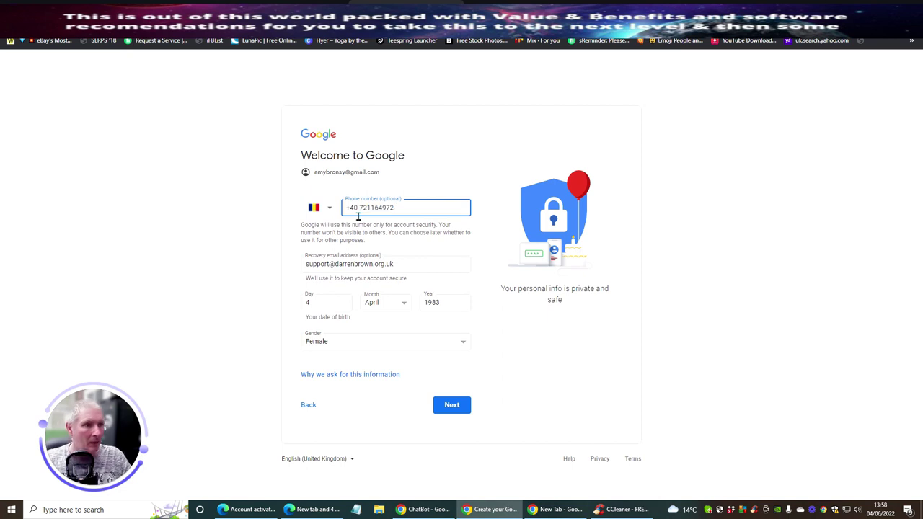
pyautogui.click(445, 405)
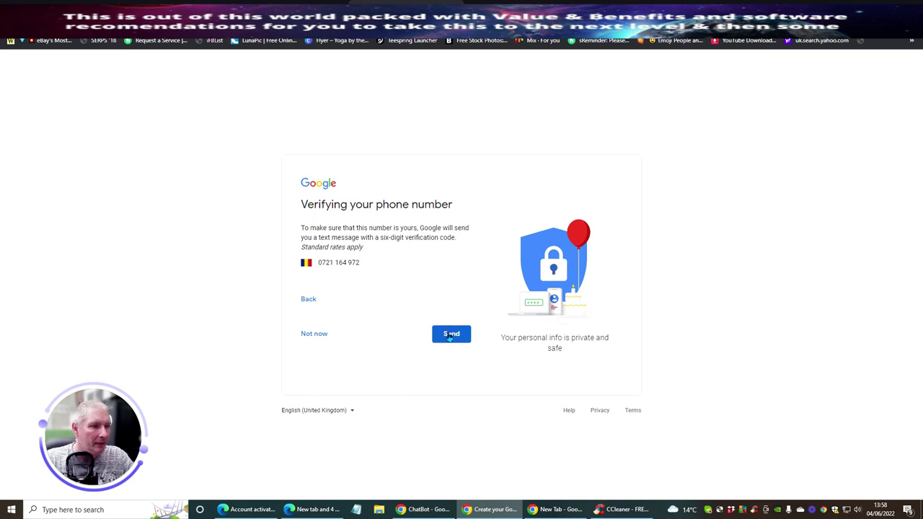
# Request the text code for the Romanian number and check SMSPVA for it
pyautogui.click(451, 334)
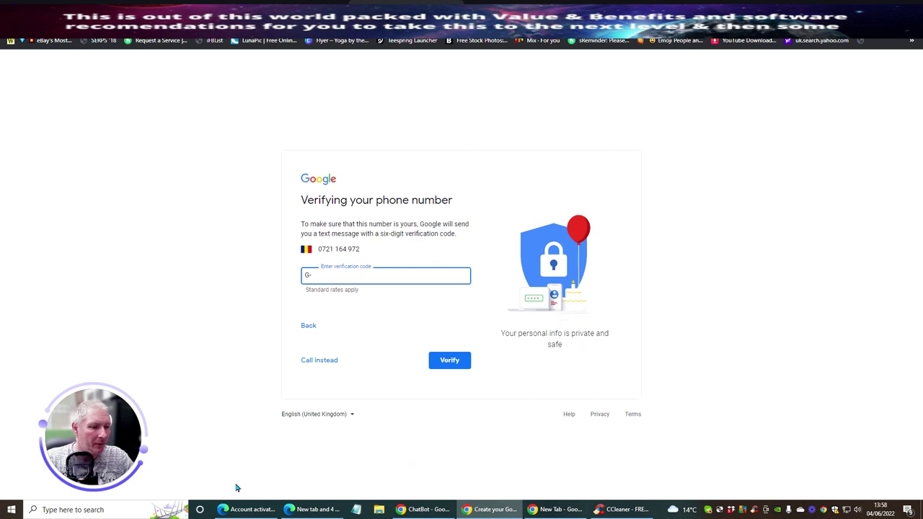
pyautogui.click(240, 509)
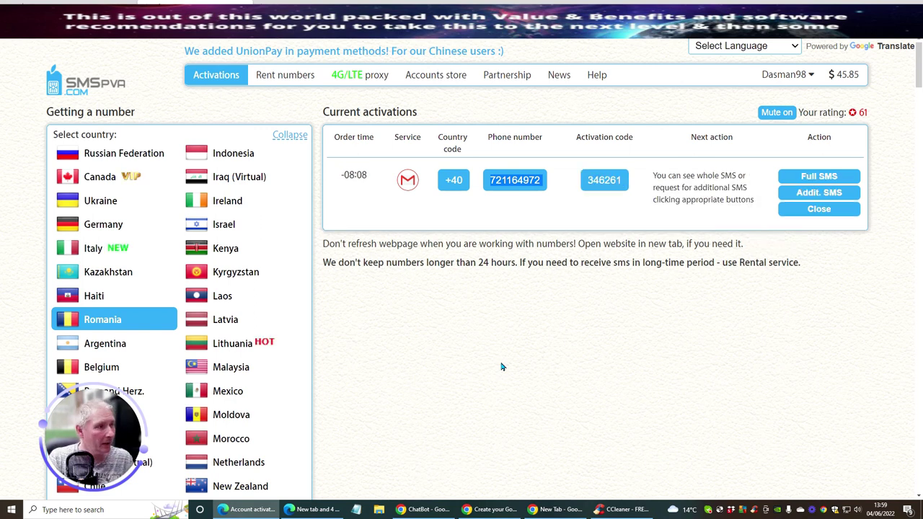
# Copy the six-digit activation code from SMSPVA and return to Google's code page
pyautogui.click(628, 185)
pyautogui.doubleClick(599, 182)
pyautogui.rightClick(592, 186)
pyautogui.click(610, 192)
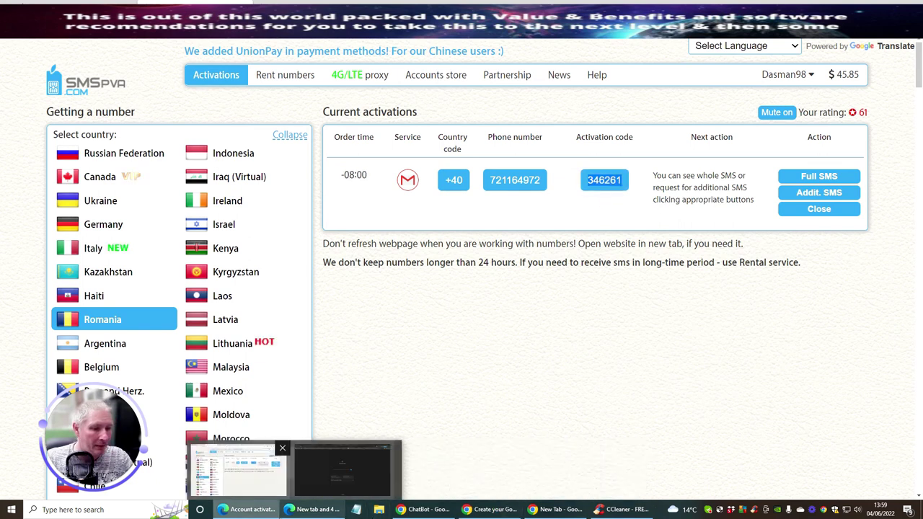
pyautogui.click(490, 509)
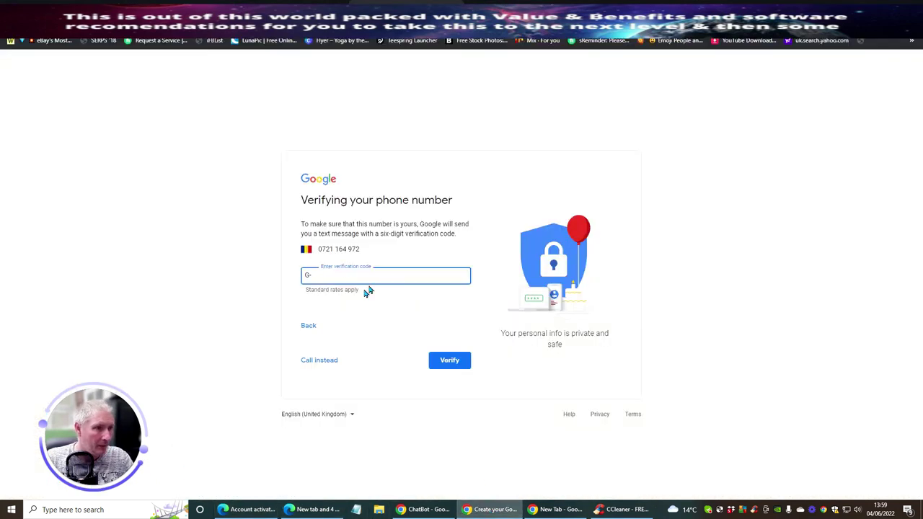
# Paste the six-digit SMSPVA code into Google's verification field and verify the phone number
pyautogui.rightClick(331, 273)
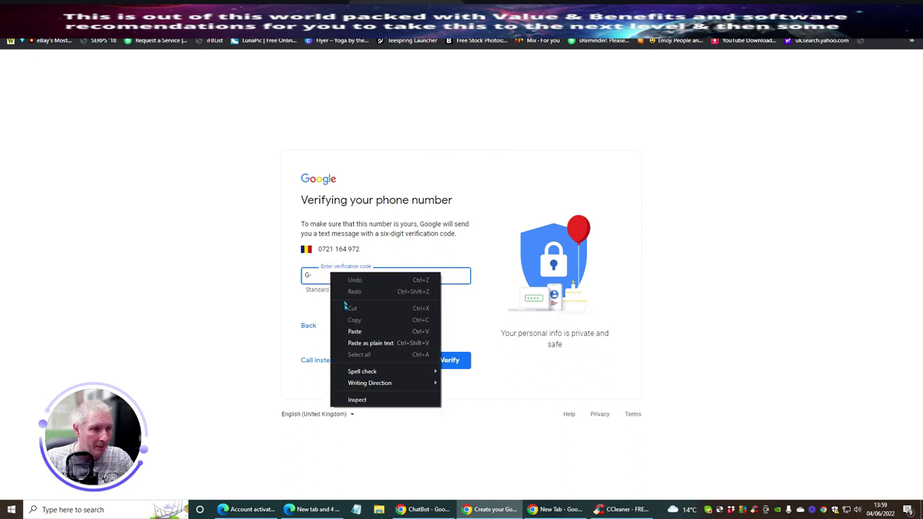
pyautogui.click(350, 330)
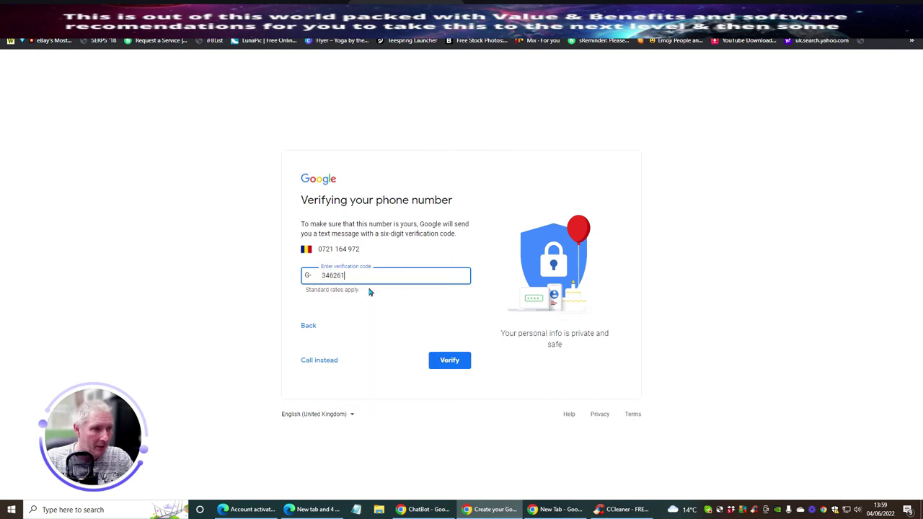
pyautogui.click(447, 360)
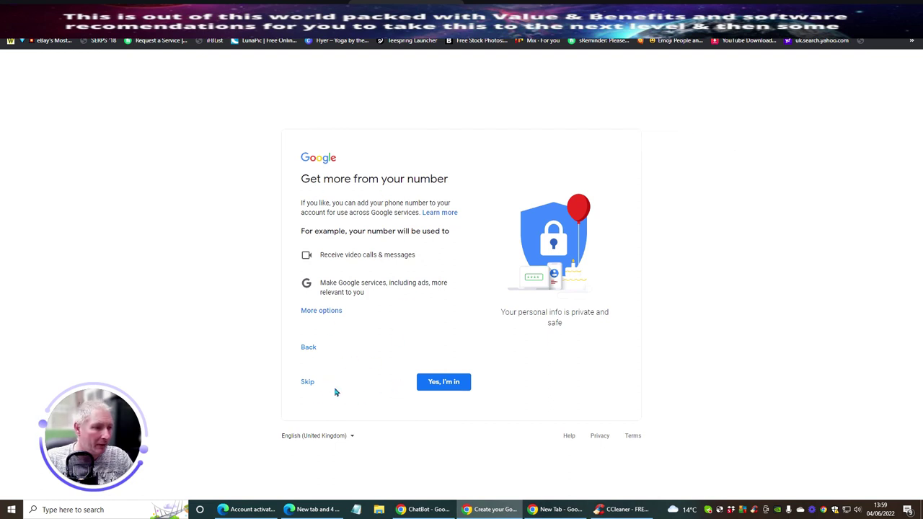
# Decline linking the phone number to other Google services and choose manual personalisation
pyautogui.click(306, 383)
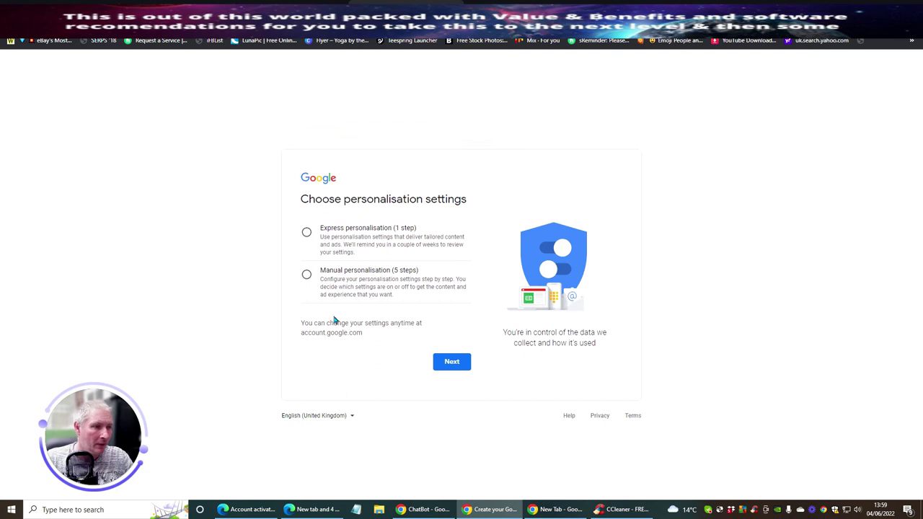
pyautogui.click(307, 275)
pyautogui.click(448, 364)
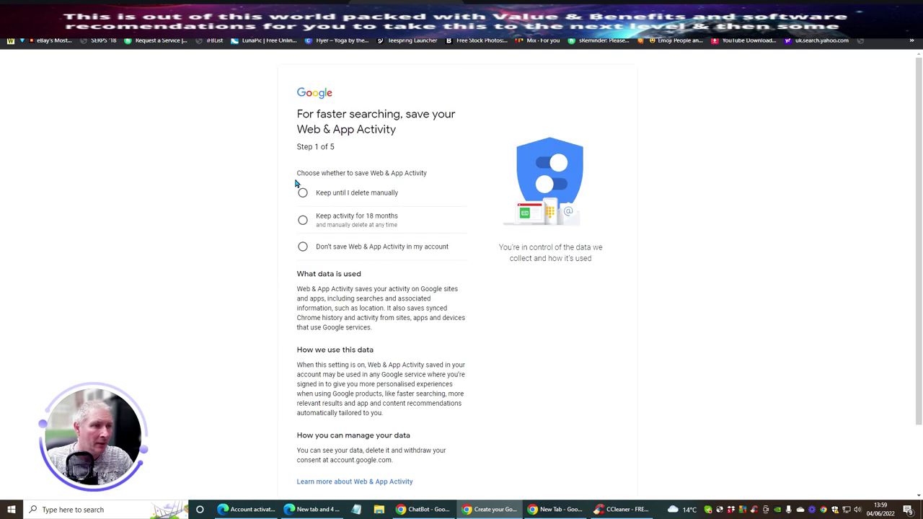
# Turn off saving Web & App Activity and YouTube History, and choose generic ads
pyautogui.click(301, 248)
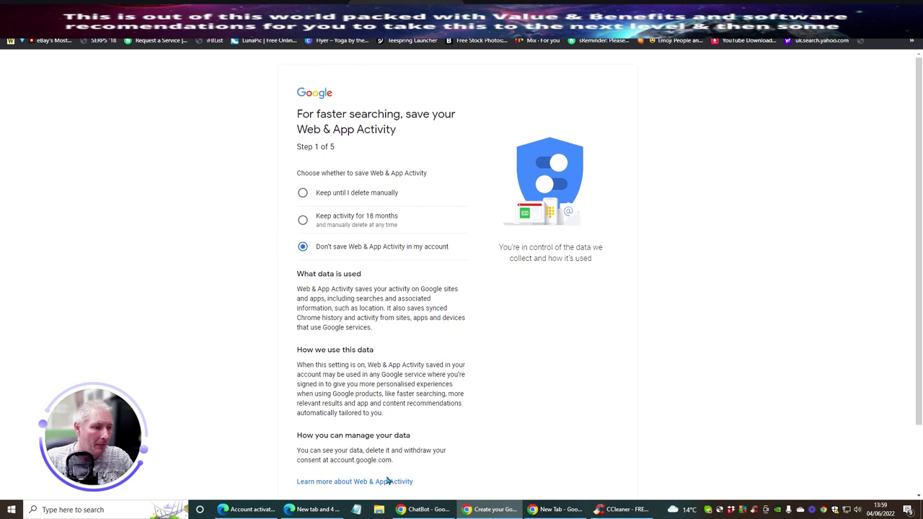
pyautogui.scroll(-3, 466, 415)
pyautogui.click(415, 436)
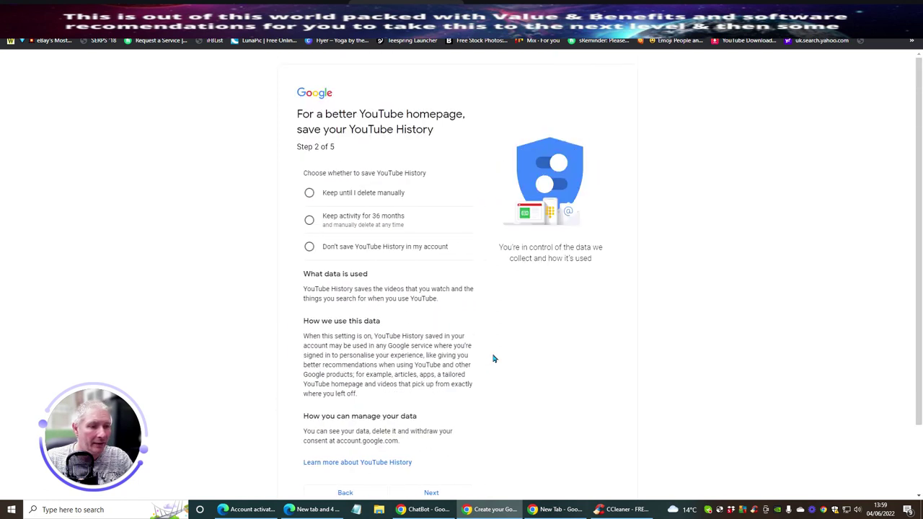
pyautogui.click(303, 247)
pyautogui.scroll(-3, 462, 363)
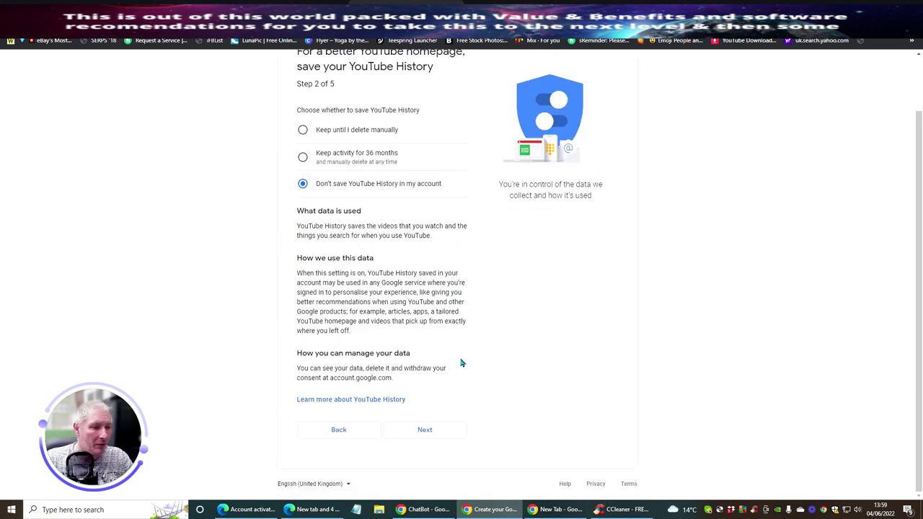
pyautogui.click(418, 429)
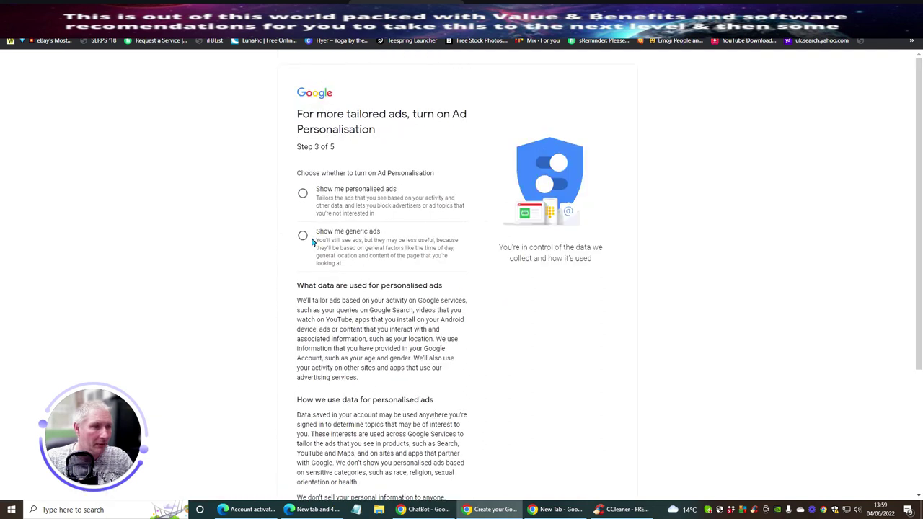
pyautogui.click(303, 238)
pyautogui.scroll(-3, 476, 324)
pyautogui.click(435, 431)
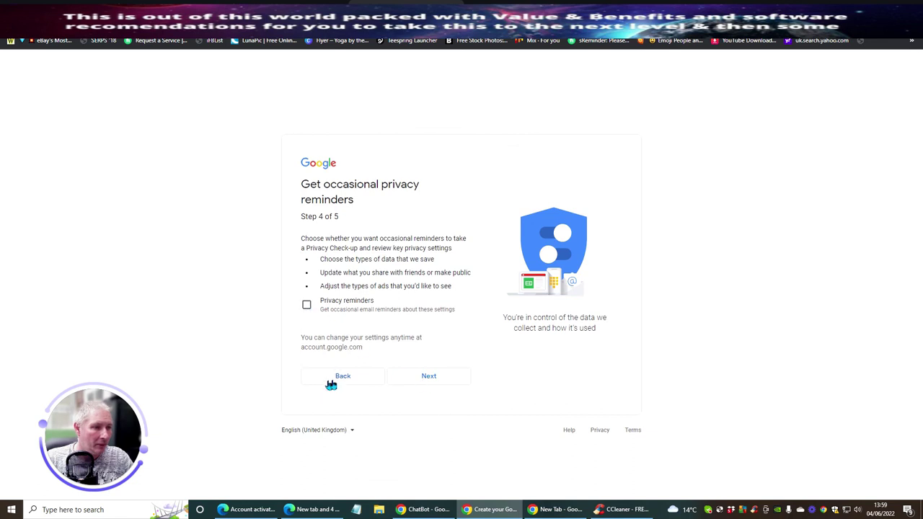
# Skip privacy reminders, confirm the personalisation choices and accept Google's privacy policy and terms
pyautogui.click(426, 377)
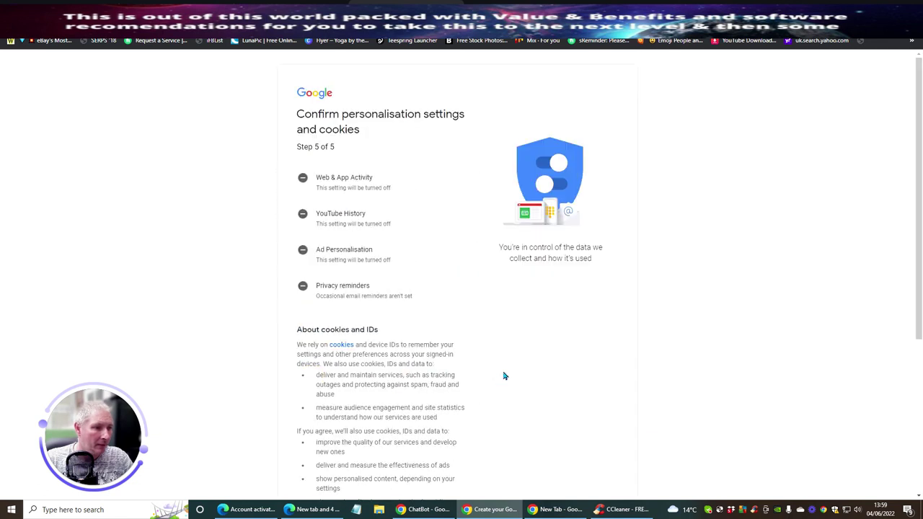
pyautogui.scroll(-5, 516, 339)
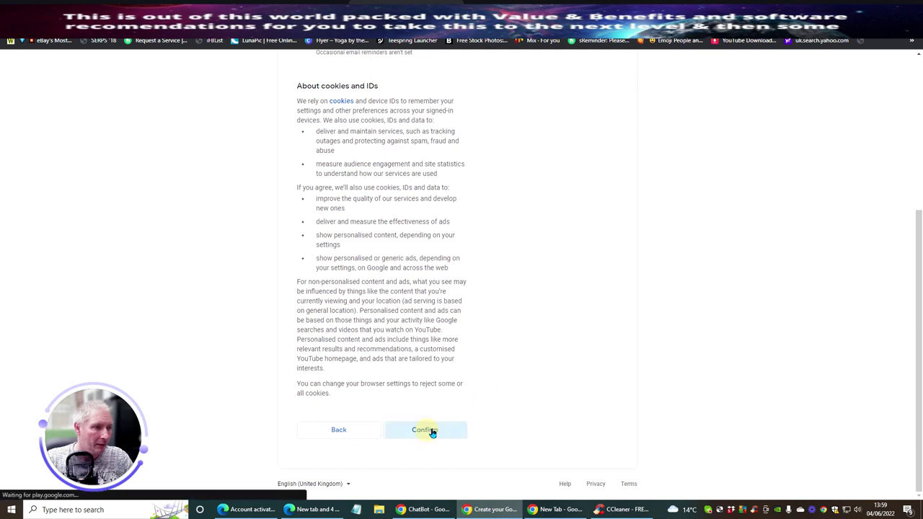
pyautogui.click(426, 432)
pyautogui.scroll(-5, 540, 367)
pyautogui.click(436, 432)
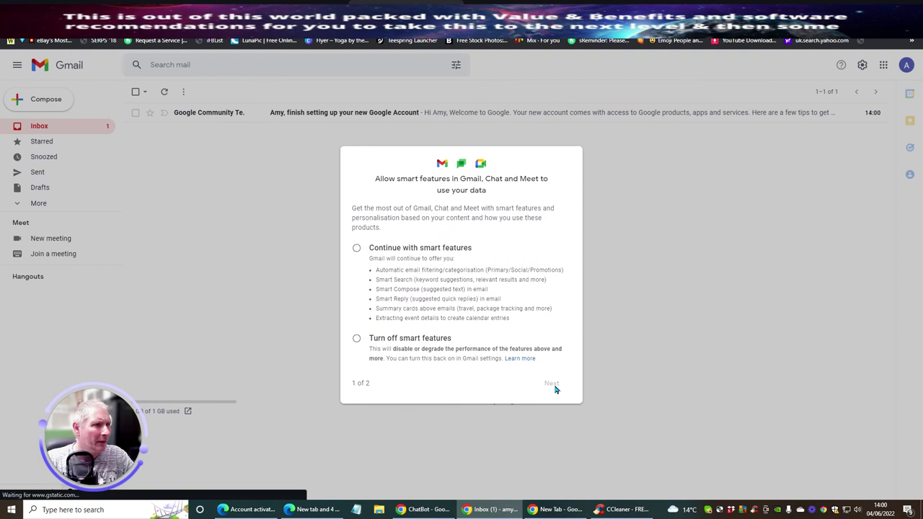
# Choose 'Turn off smart features' in Gmail's prompt and confirm turning them off
pyautogui.click(356, 340)
pyautogui.click(552, 384)
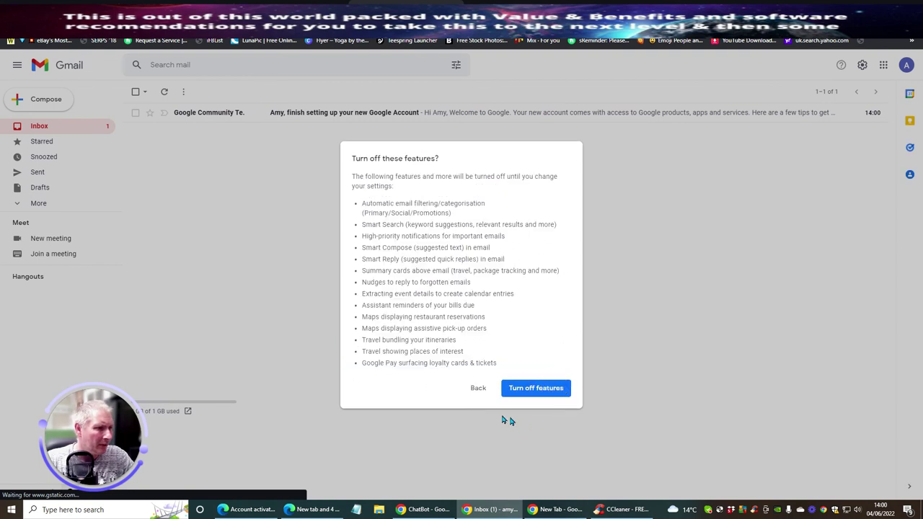
pyautogui.click(536, 390)
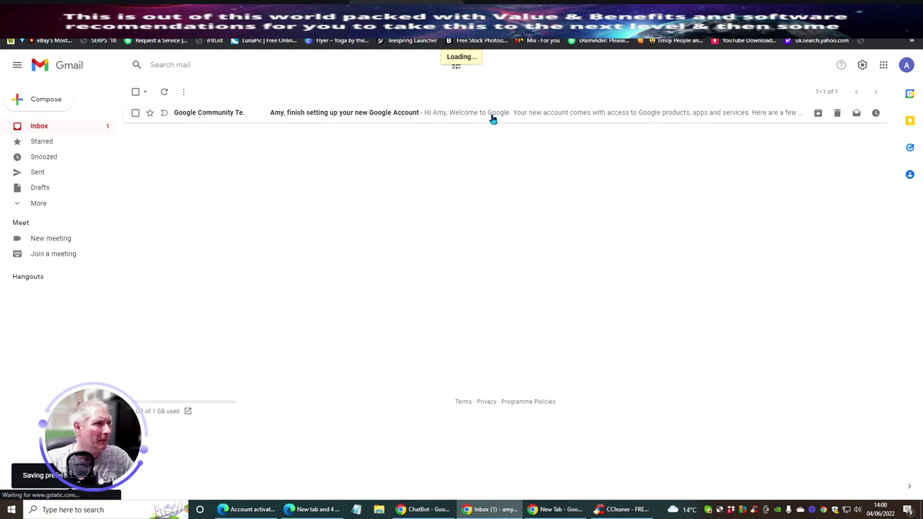
# Read through the Google Community Team welcome email, then reload Gmail to apply the settings
pyautogui.click(534, 115)
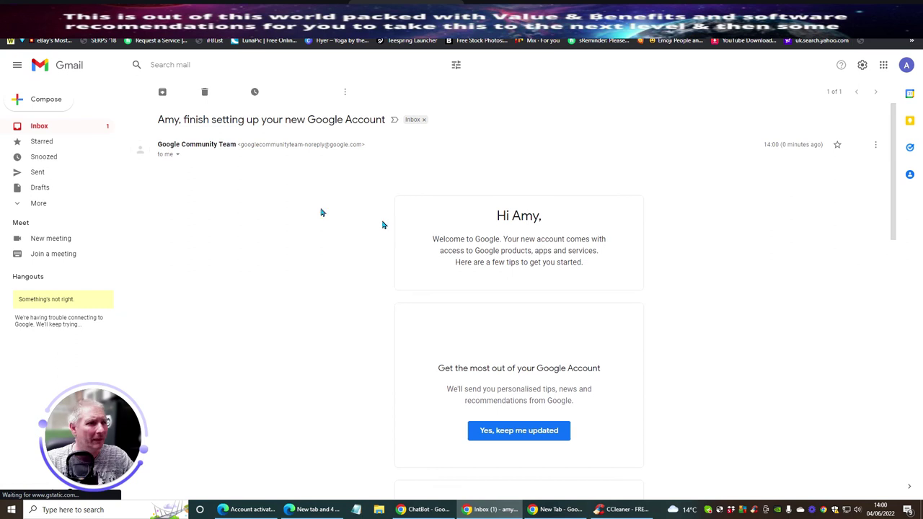
pyautogui.scroll(-10, 303, 278)
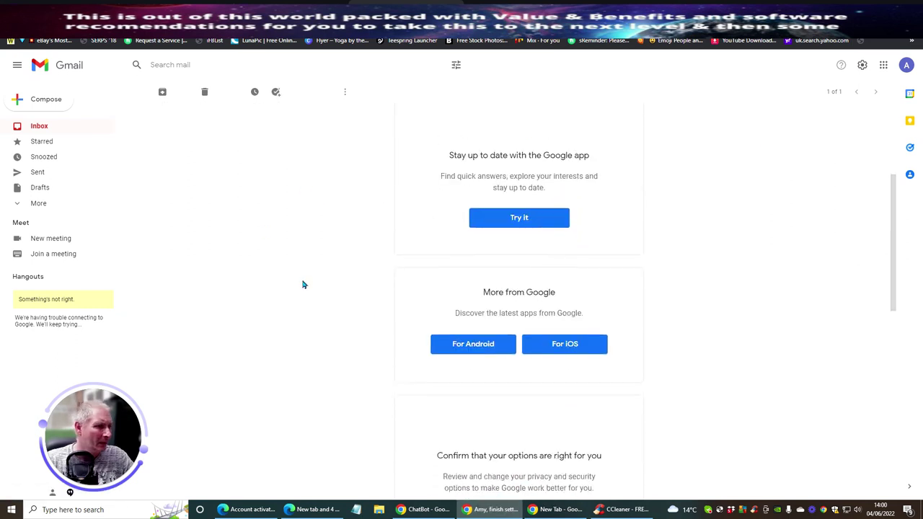
pyautogui.scroll(1, 302, 285)
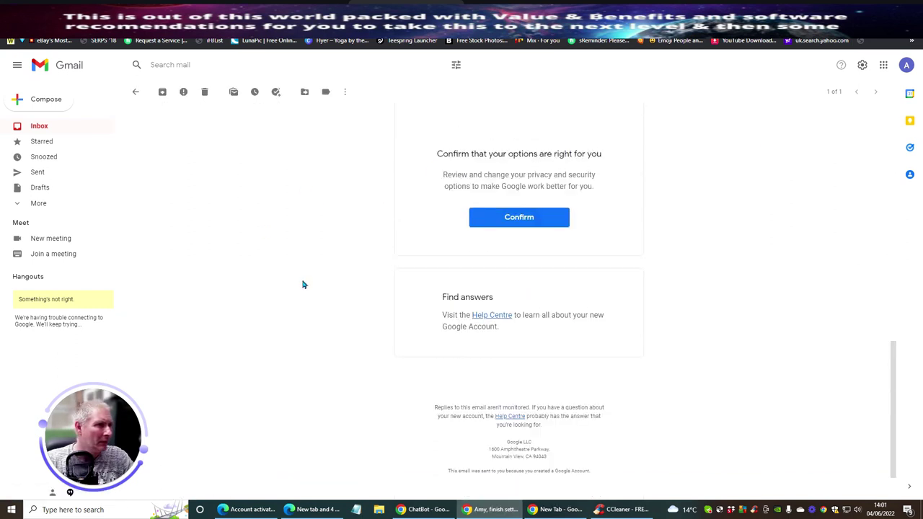
pyautogui.scroll(-1, 303, 285)
pyautogui.scroll(12, 300, 278)
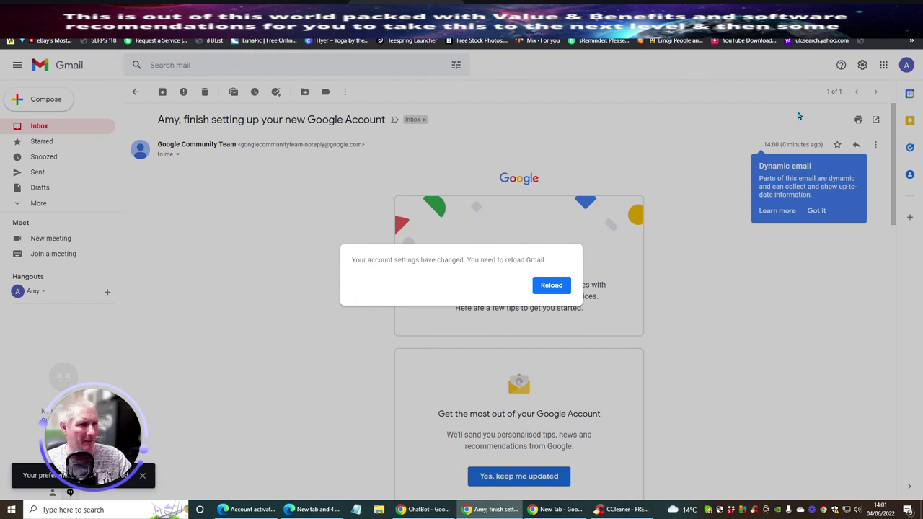
pyautogui.click(550, 286)
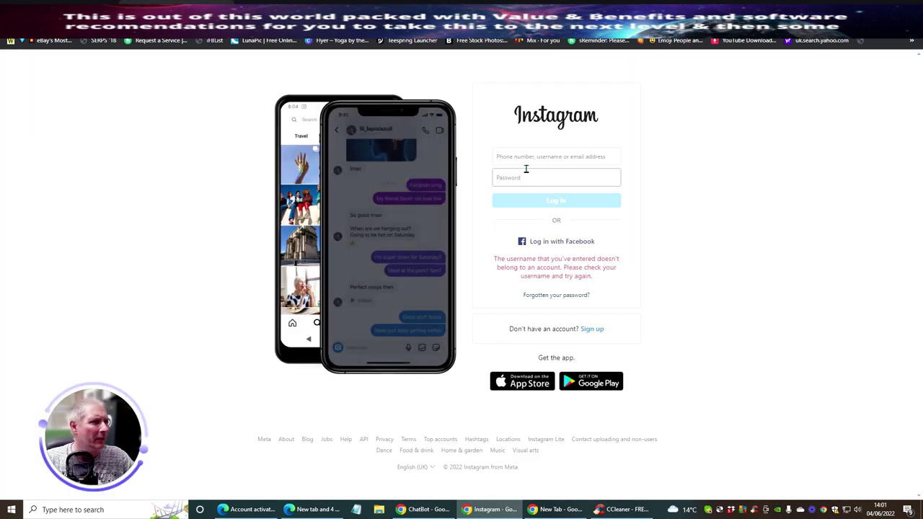
# Begin typing Instagram's username, then go back to check the new Gmail inbox
pyautogui.click(518, 155)
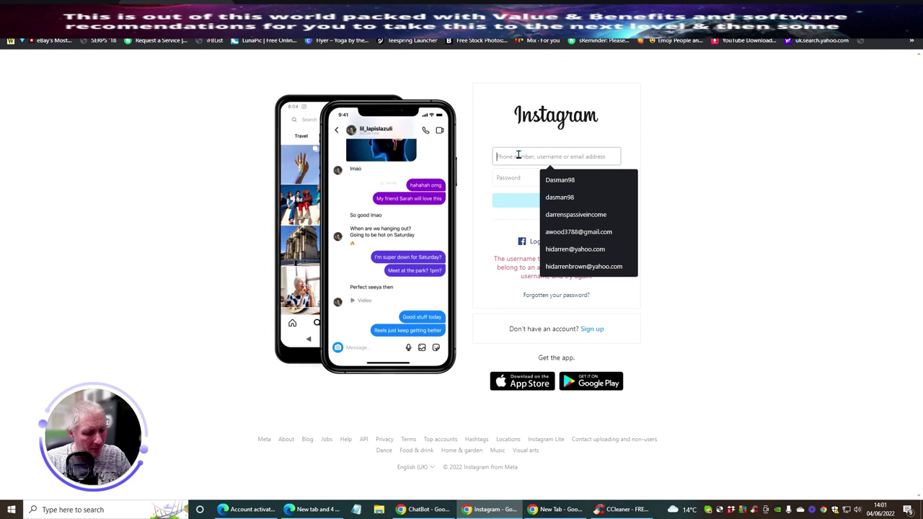
pyautogui.write('a')
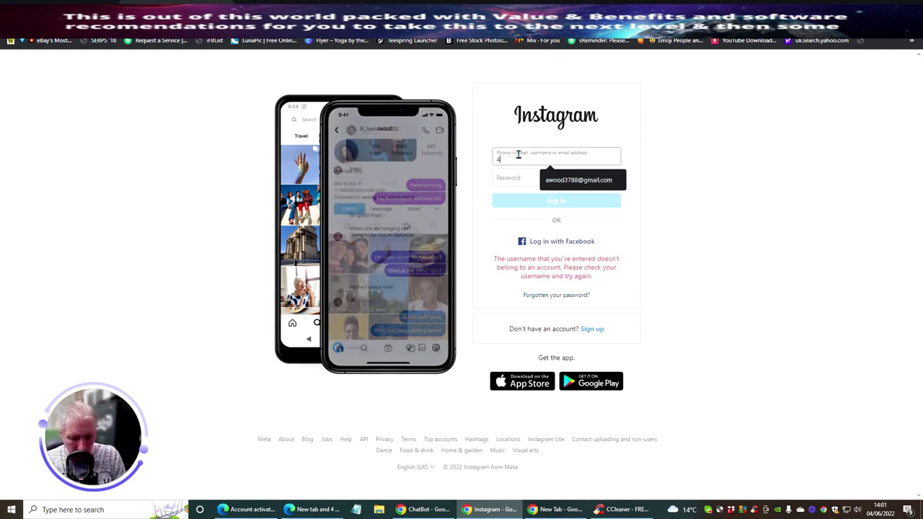
pyautogui.press('BackSpace')
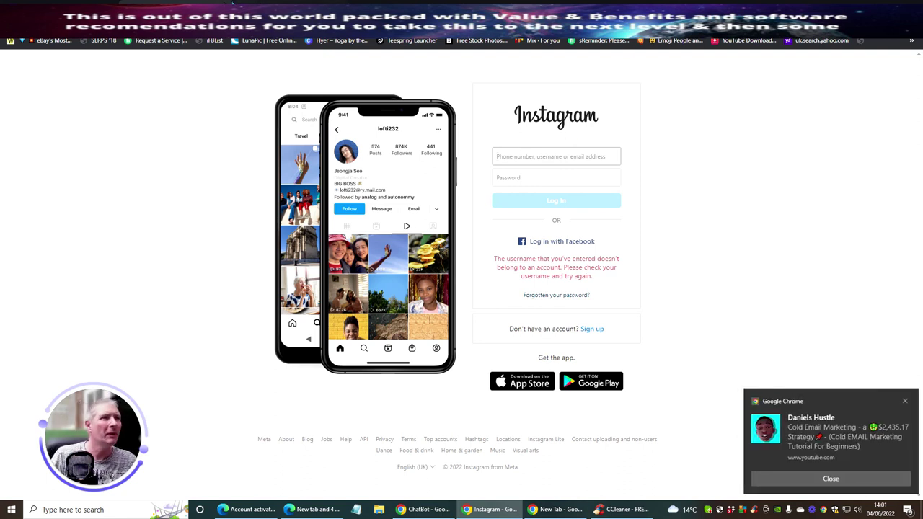
pyautogui.hotkey('alt', 'Left')
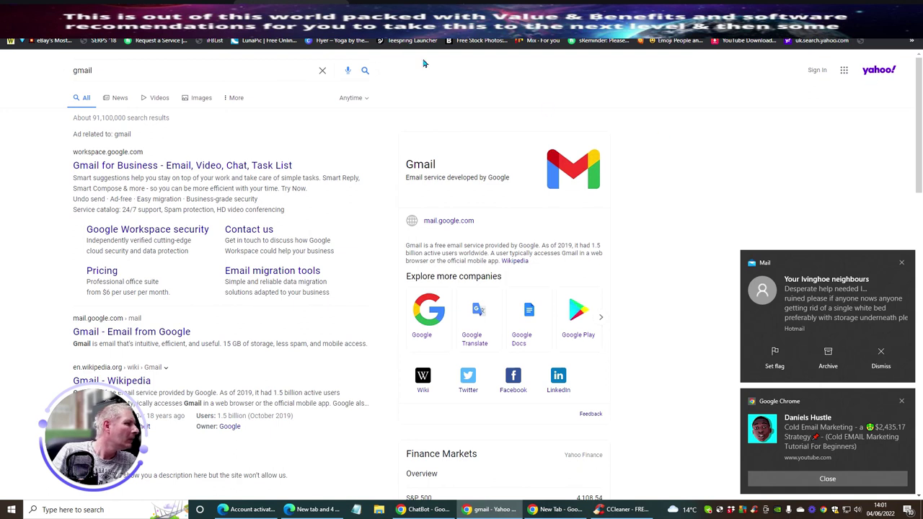
pyautogui.hotkey('alt', 'Left')
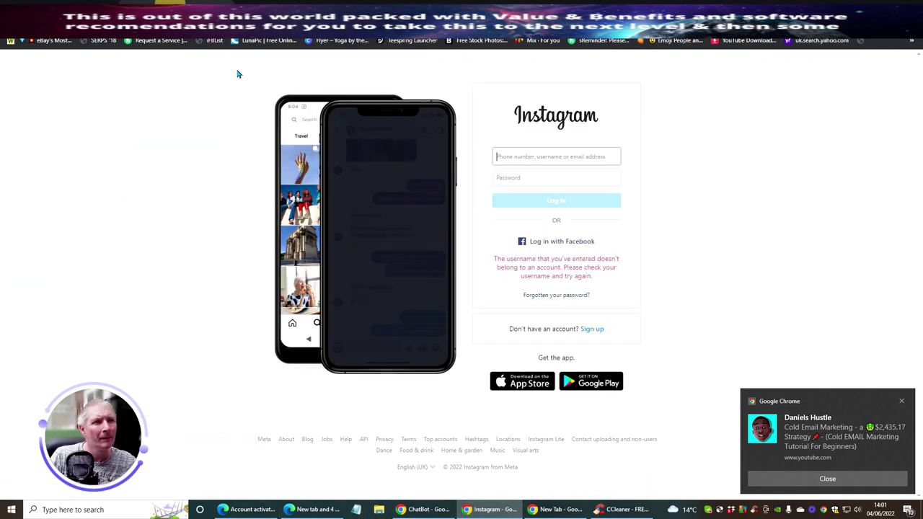
# Fill Instagram's login form with the new Gmail address and its password, then open sign-up
pyautogui.click(509, 156)
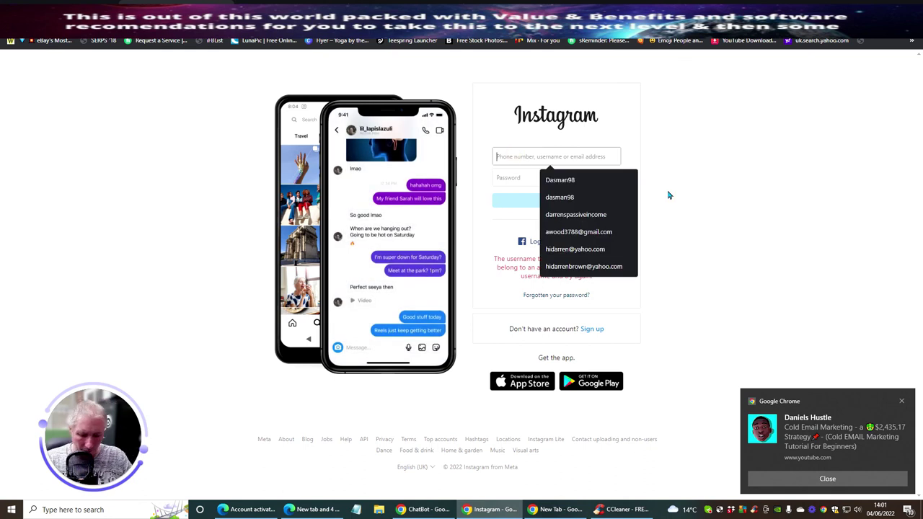
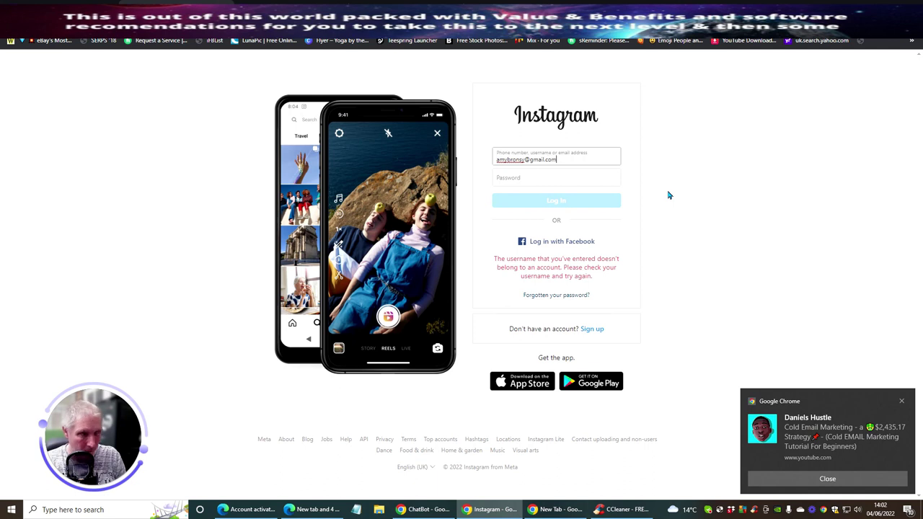
pyautogui.click(533, 176)
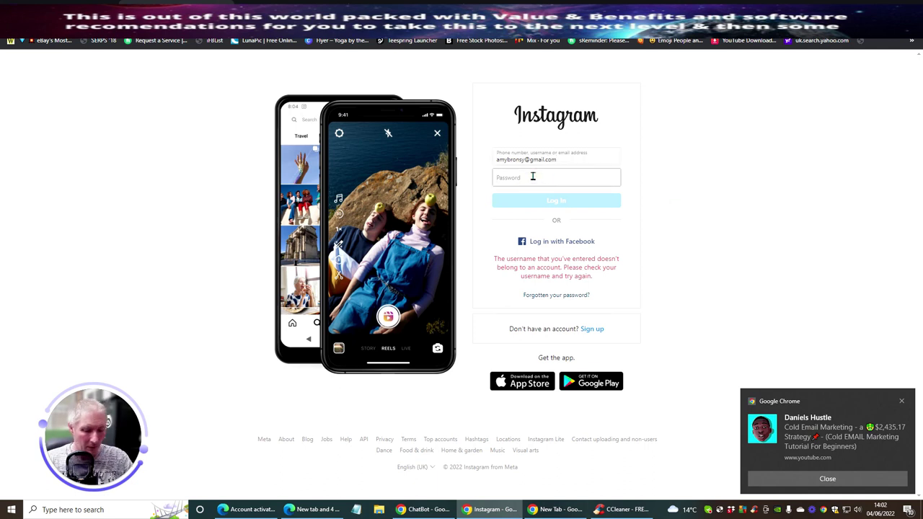
pyautogui.write('•••••••')
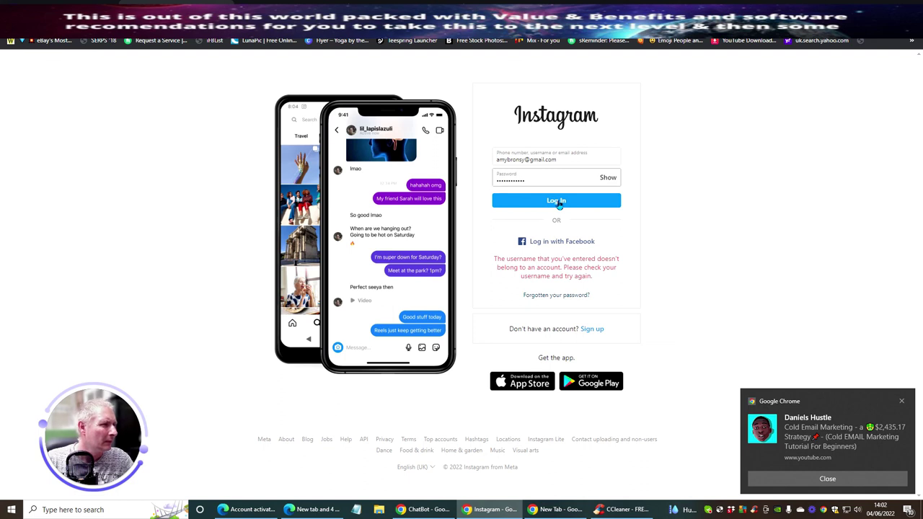
pyautogui.click(593, 329)
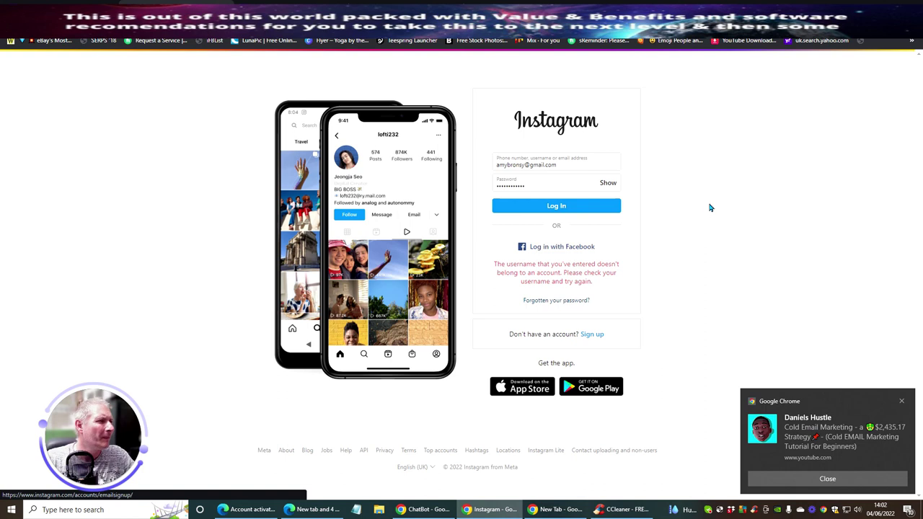
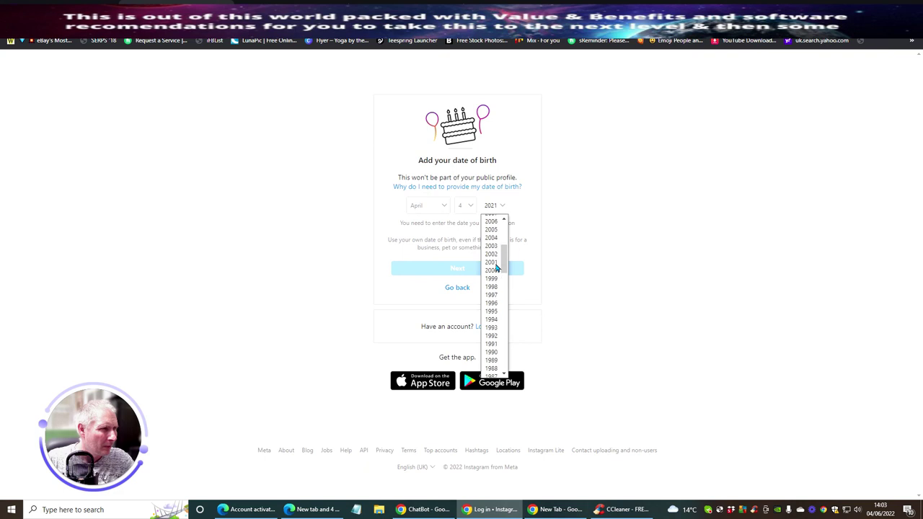
# Correct the birth year from 1984 to 1983 and submit the April 4, 1983 birth date
pyautogui.scroll(-2, 496, 269)
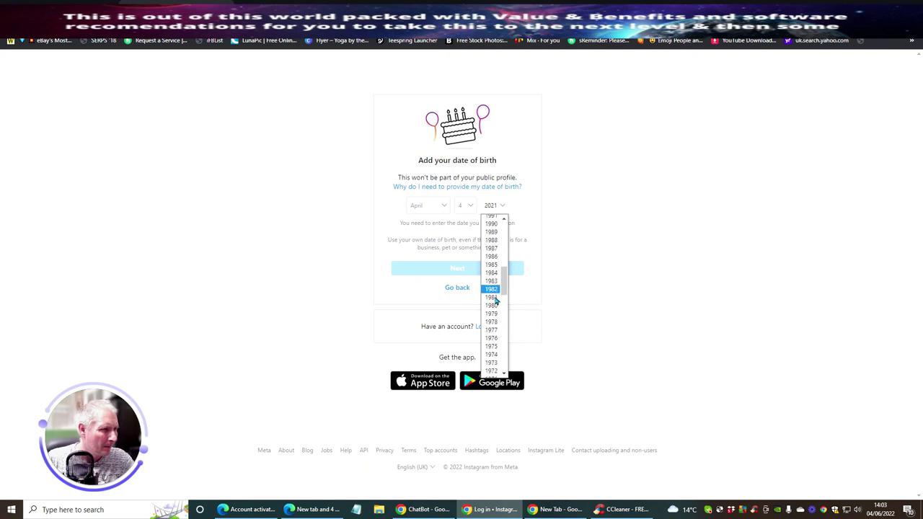
pyautogui.click(495, 301)
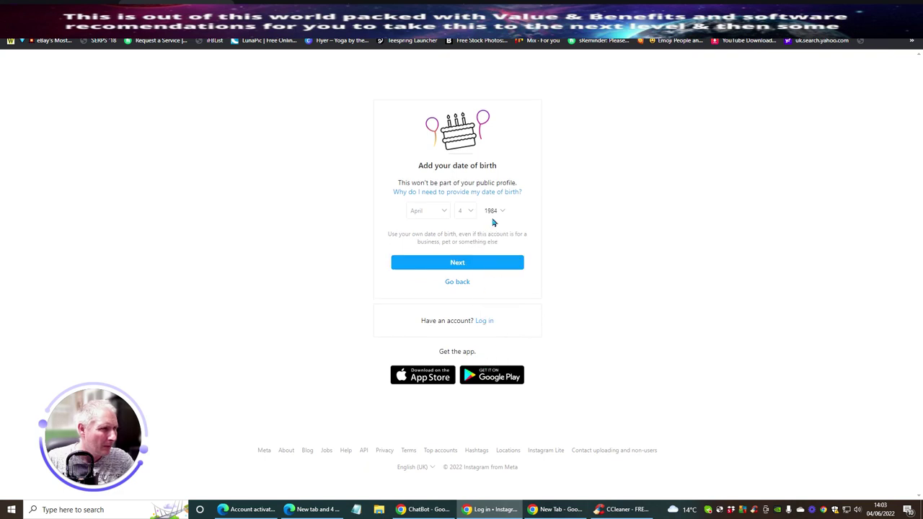
pyautogui.click(498, 212)
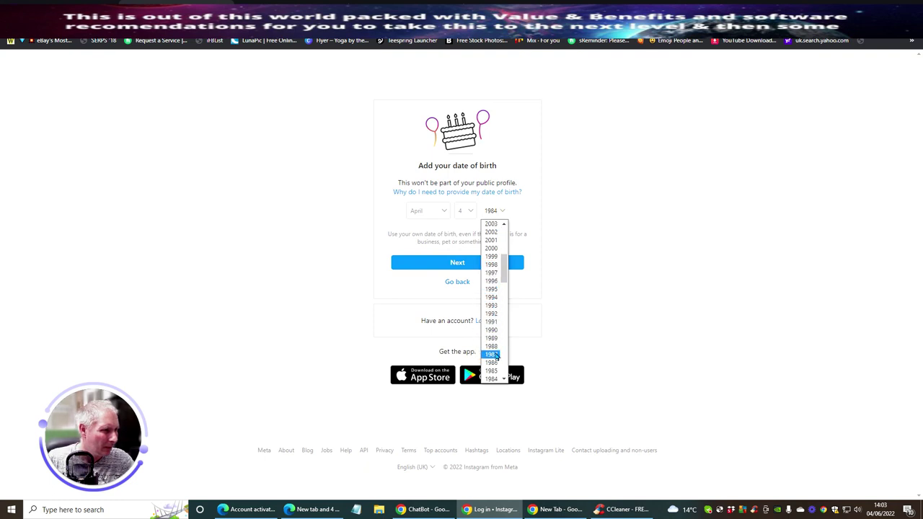
pyautogui.scroll(-3, 492, 353)
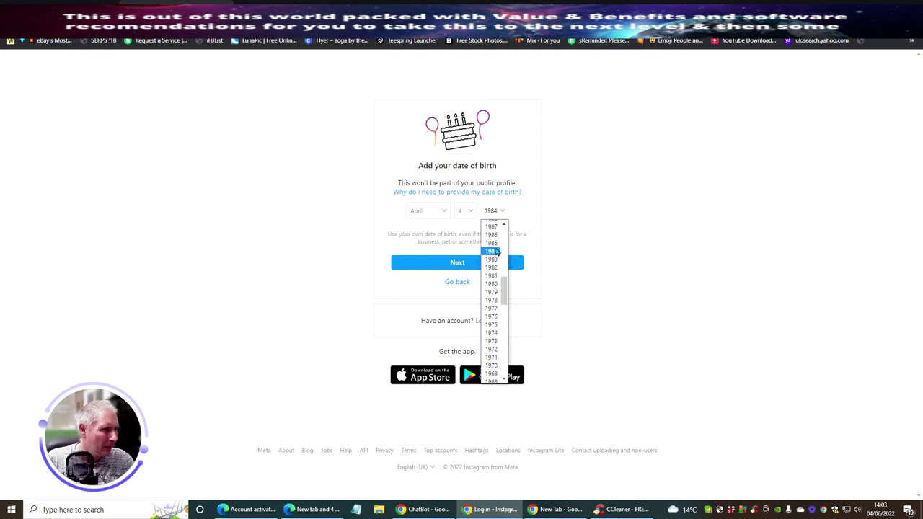
pyautogui.click(492, 259)
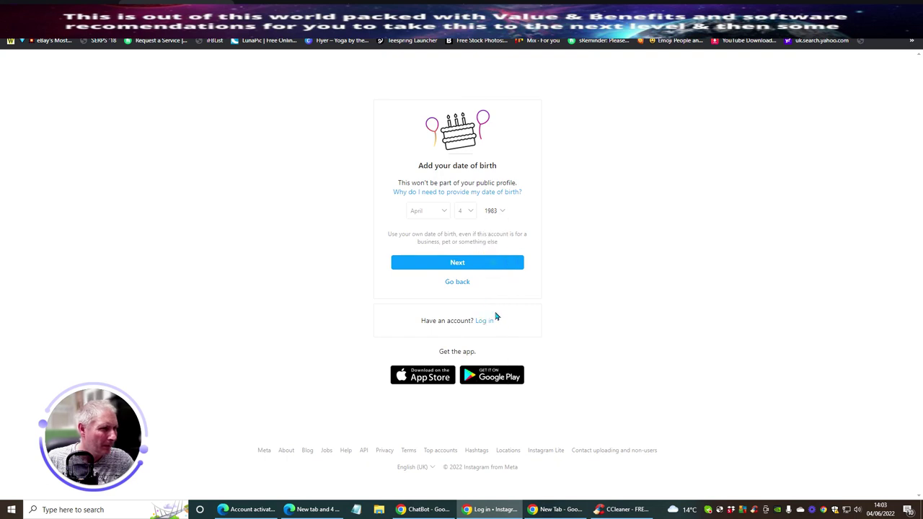
pyautogui.click(454, 264)
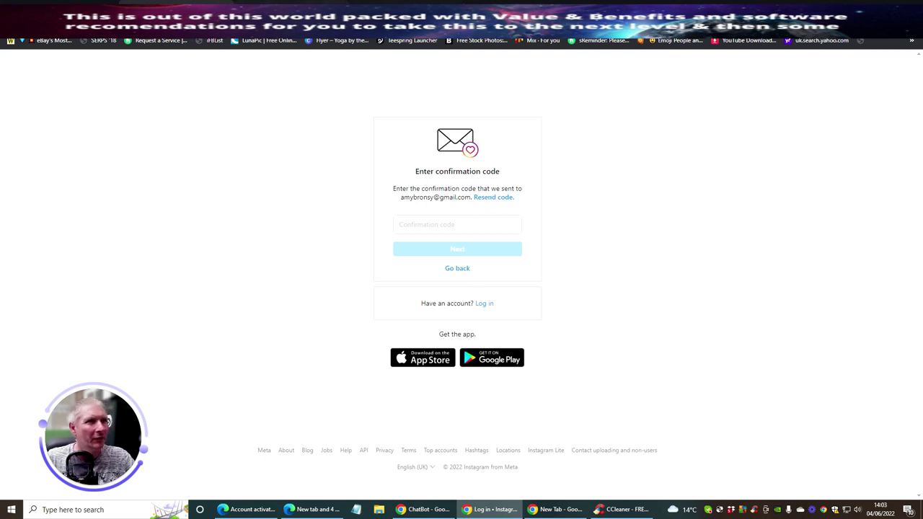
# Switch to the Gmail tab to look for Instagram's code e-mail
pyautogui.click(400, 11)
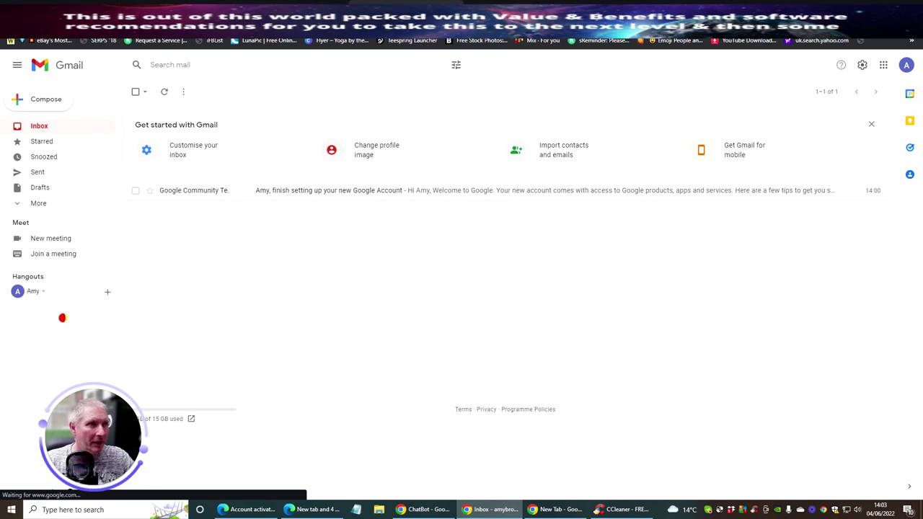
# Dismiss the Chrome notification and refresh the Gmail inbox until Instagram's code e-mail arrives
pyautogui.hotkey('ctrl', 'shift', 'Tab')
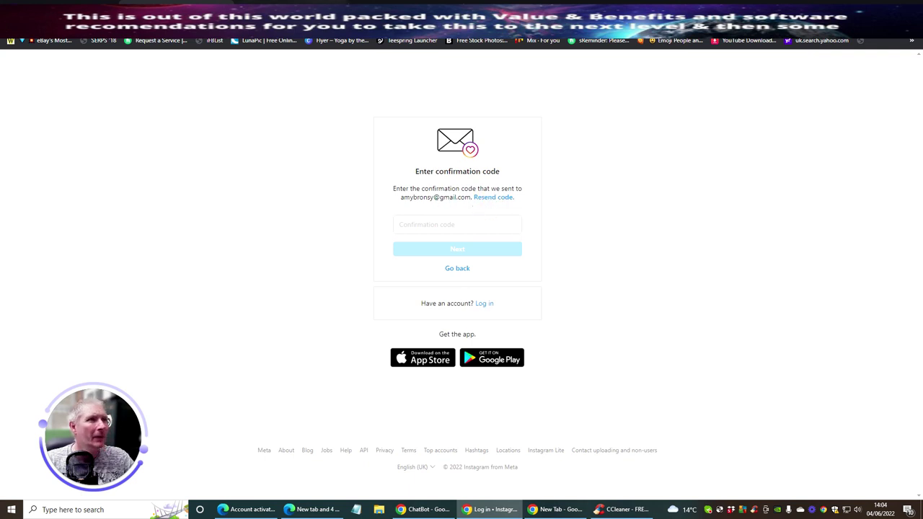
pyautogui.hotkey('ctrl', 'Tab')
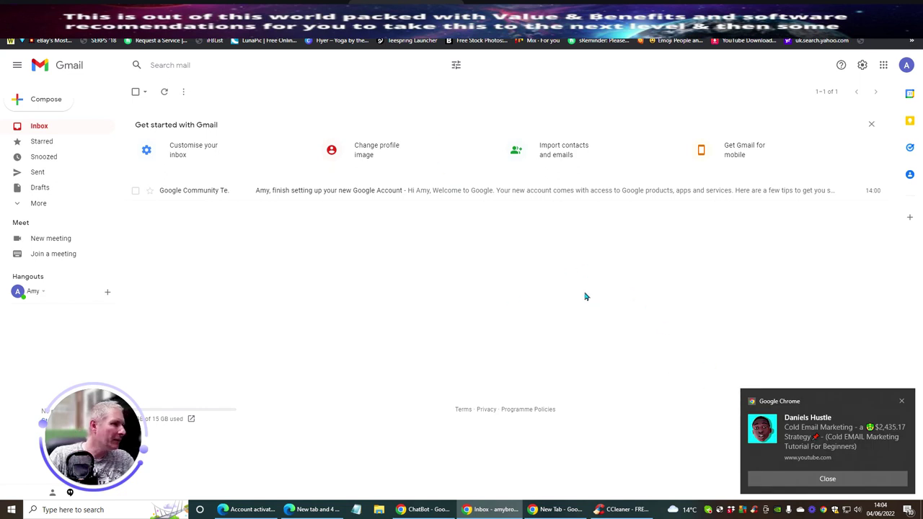
pyautogui.click(765, 481)
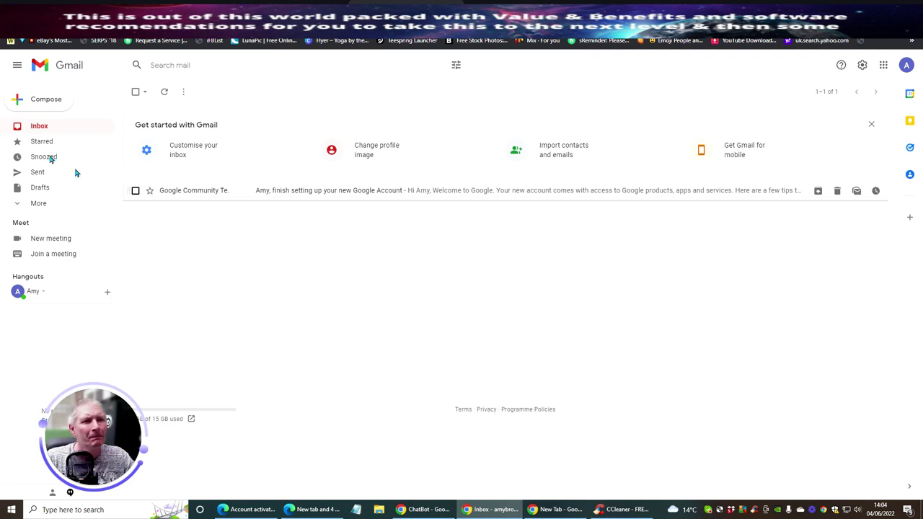
pyautogui.click(33, 128)
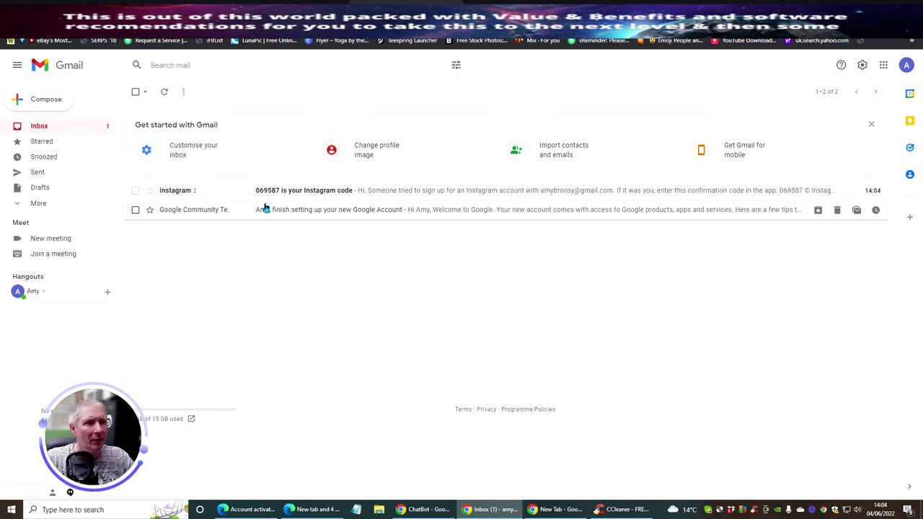
pyautogui.hotkey('alt', 'Left')
# Enter the six-digit confirmation code from the e-mail and submit it
pyautogui.click(433, 223)
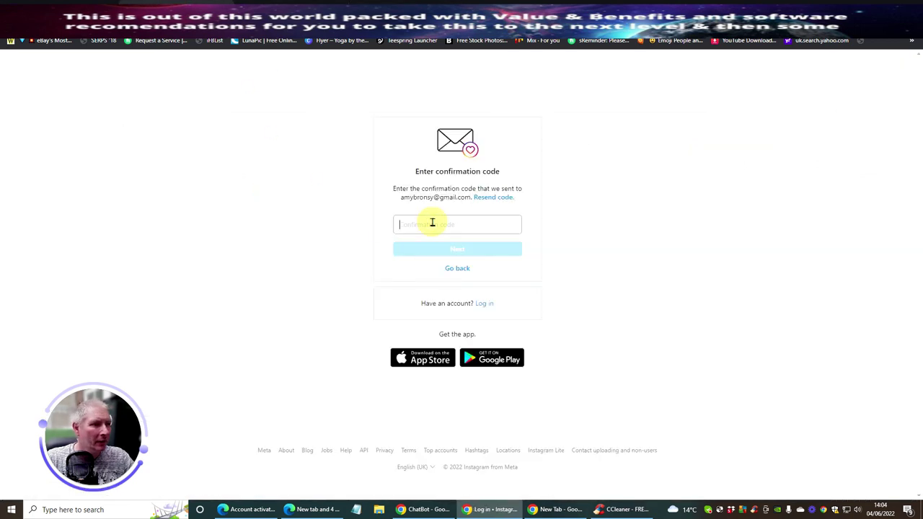
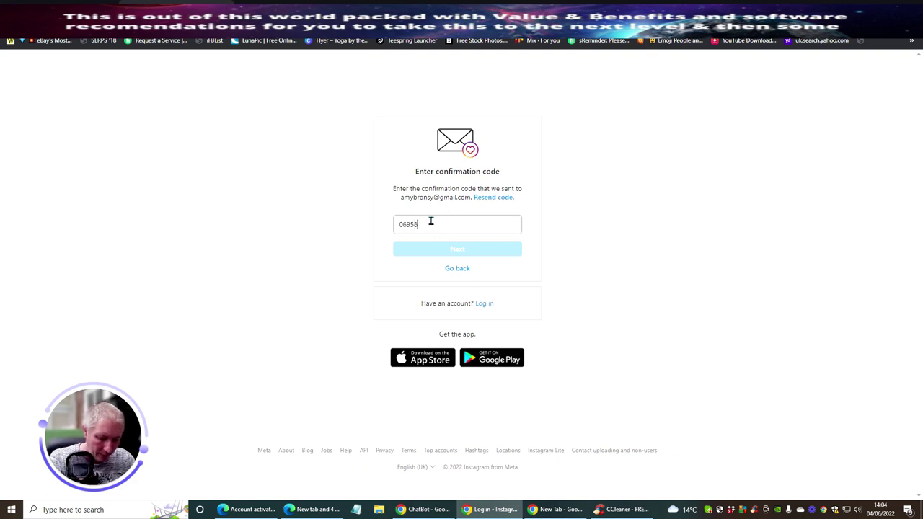
pyautogui.click(440, 251)
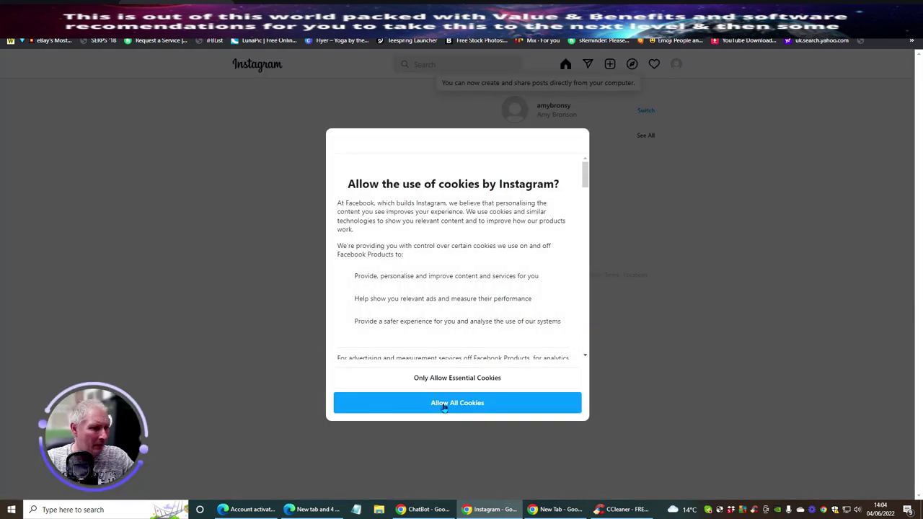
# Allow only essential cookies and follow the first three suggested celebrities
pyautogui.click(441, 377)
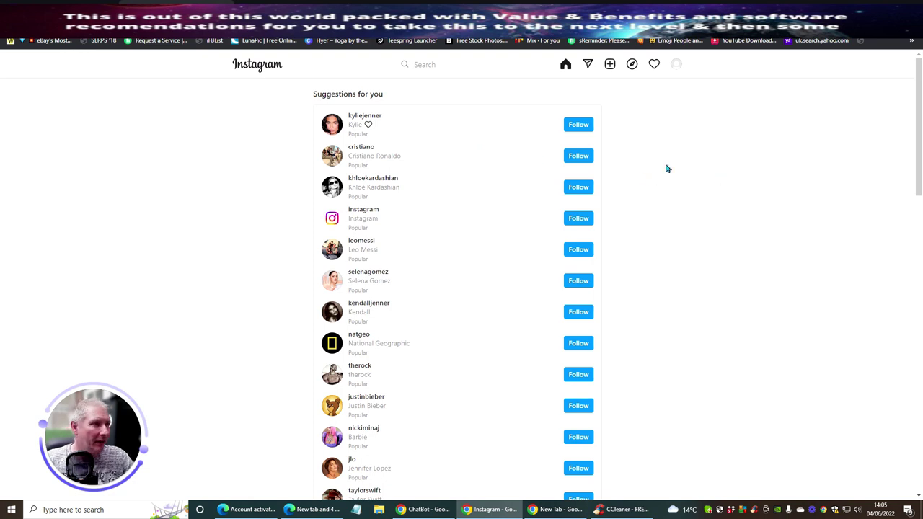
pyautogui.scroll(-4, 479, 195)
pyautogui.scroll(4, 479, 194)
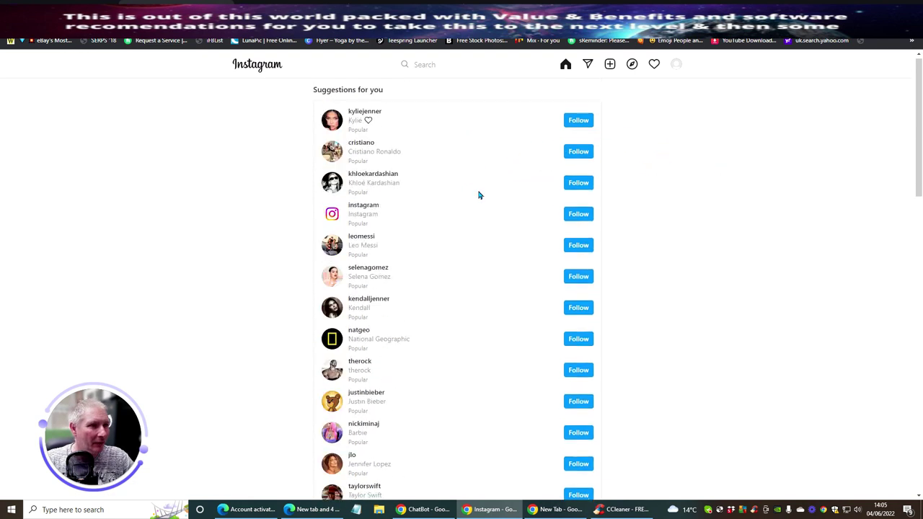
pyautogui.click(581, 126)
pyautogui.click(577, 283)
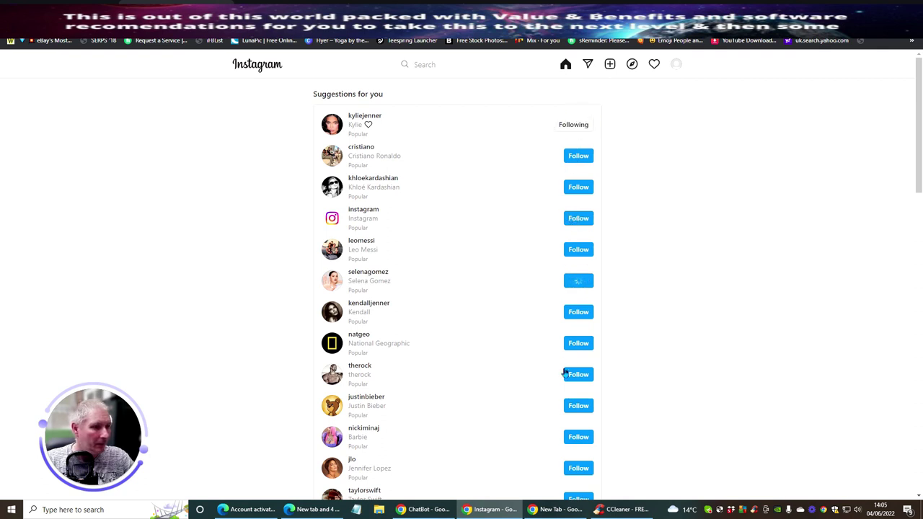
pyautogui.click(577, 408)
# Follow natgeo plus three more suggested accounts, then finish with Get Started
pyautogui.scroll(-1, 512, 307)
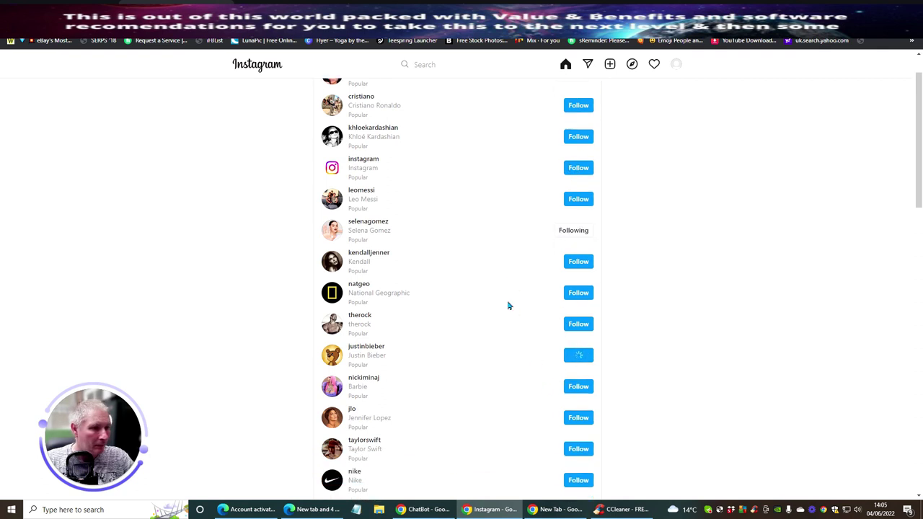
pyautogui.click(581, 280)
pyautogui.scroll(-3, 535, 296)
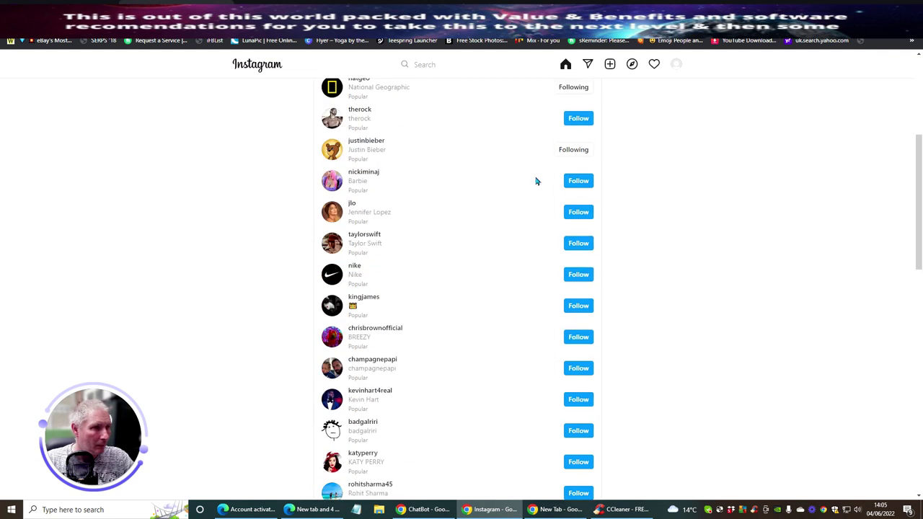
pyautogui.click(578, 314)
pyautogui.scroll(-3, 513, 294)
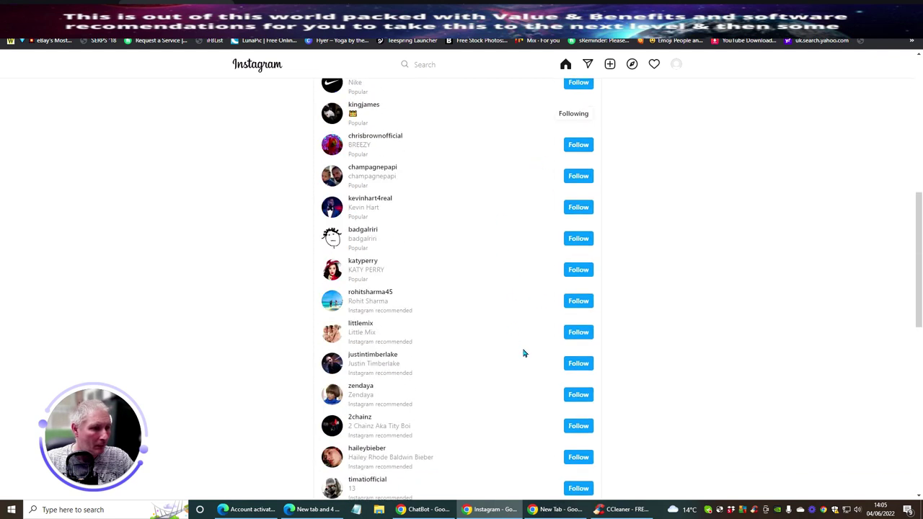
pyautogui.click(570, 366)
pyautogui.scroll(-4, 478, 319)
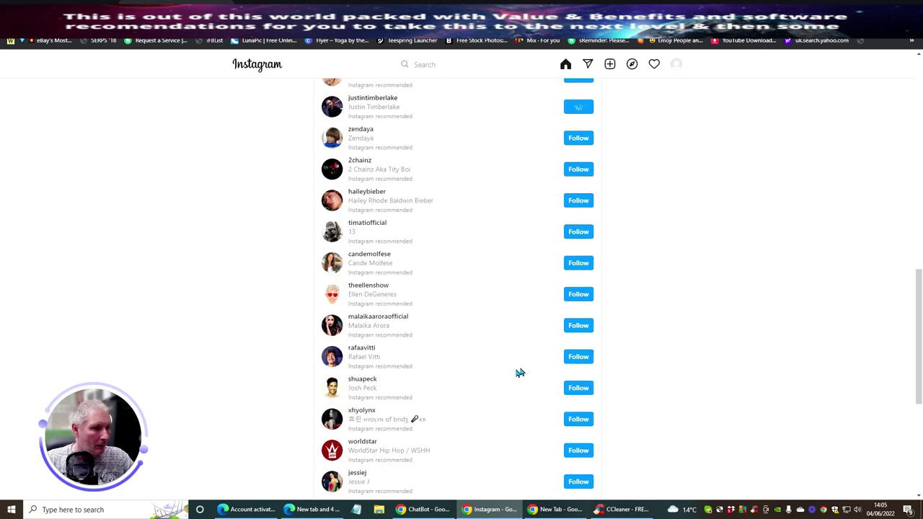
pyautogui.click(580, 231)
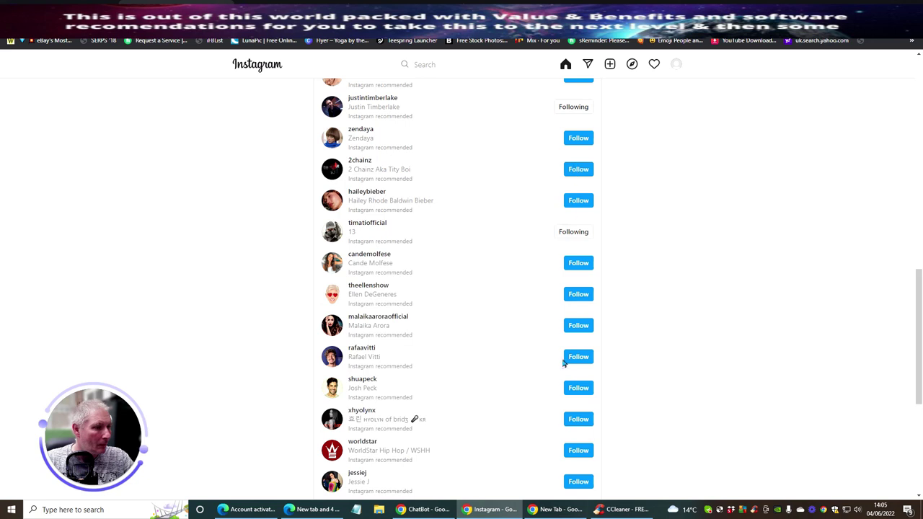
pyautogui.scroll(-1, 521, 376)
pyautogui.scroll(-5, 521, 376)
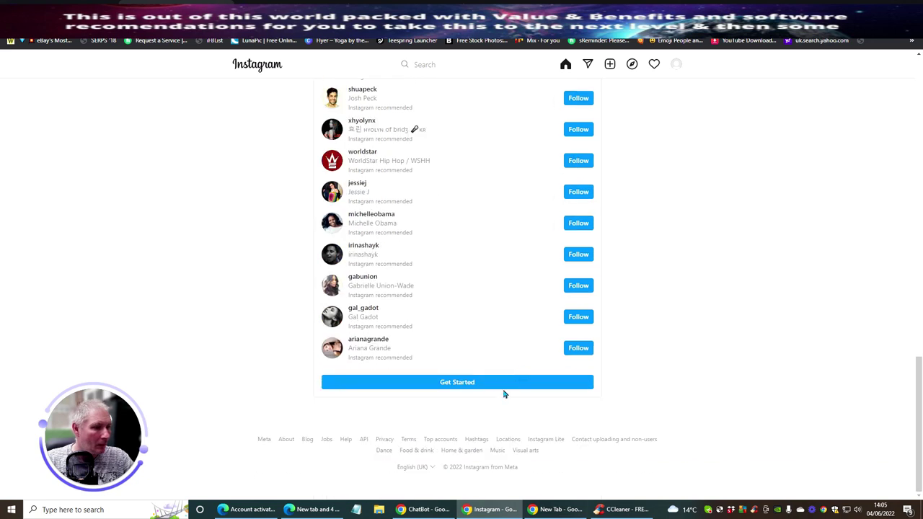
pyautogui.click(458, 382)
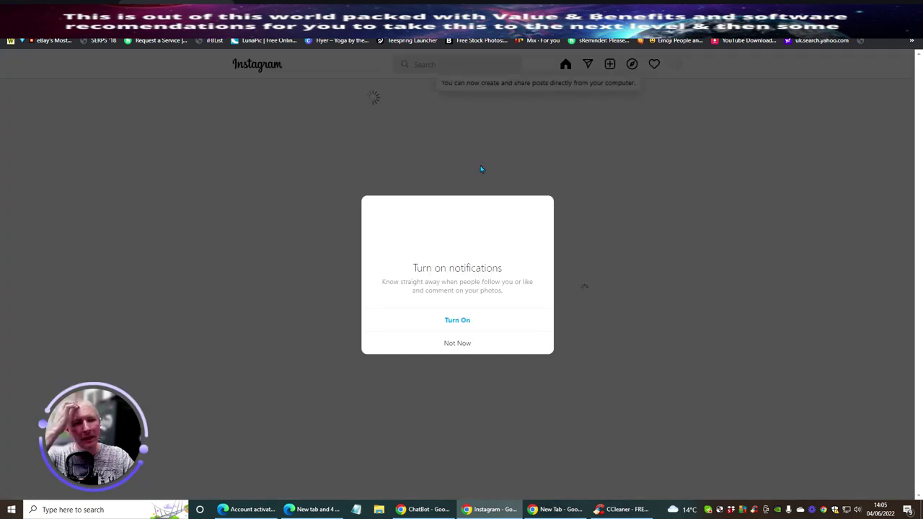
# Decline notifications, dismiss the posts tip, and go to the new account's profile
pyautogui.click(464, 345)
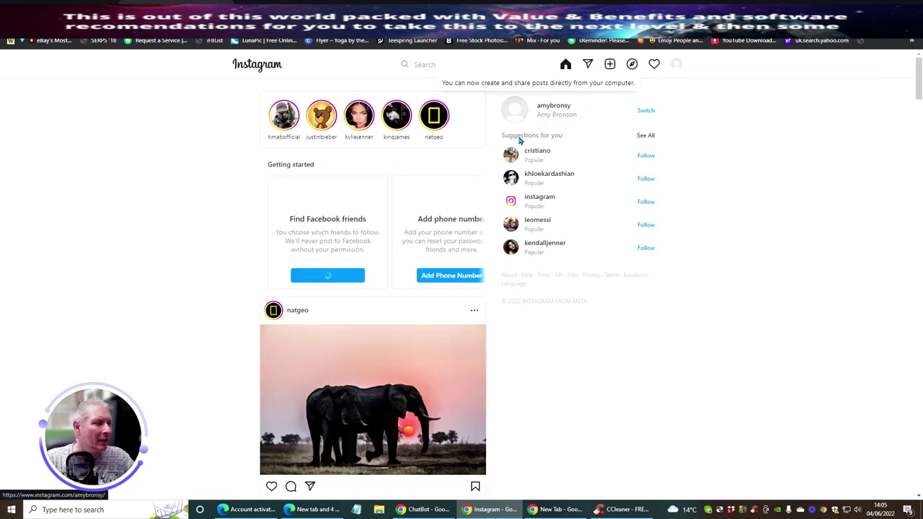
pyautogui.click(514, 101)
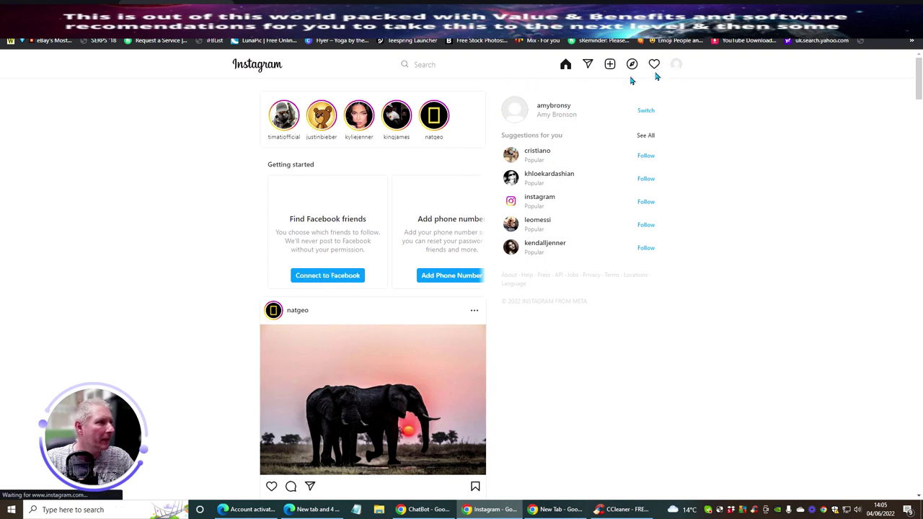
pyautogui.click(677, 64)
pyautogui.click(617, 88)
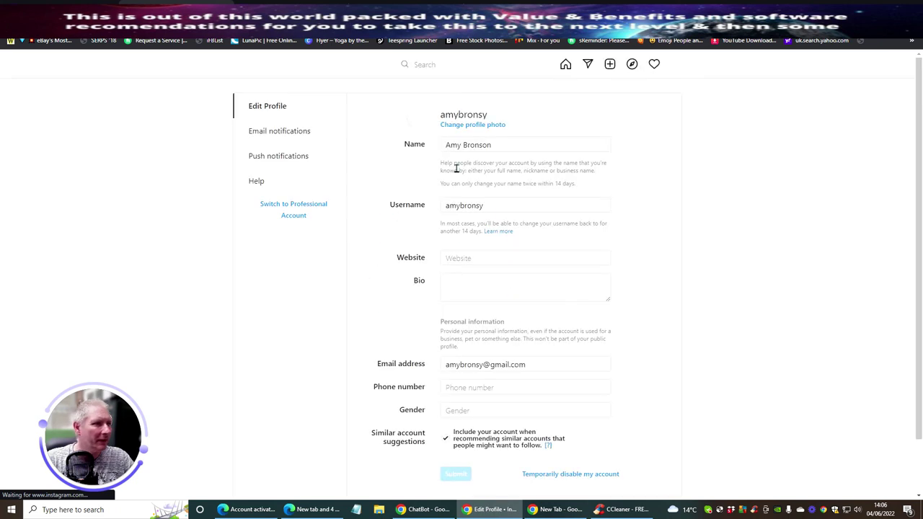
# Select the empty Website field, then switch away via ChatBot to a new blank tab
pyautogui.click(468, 258)
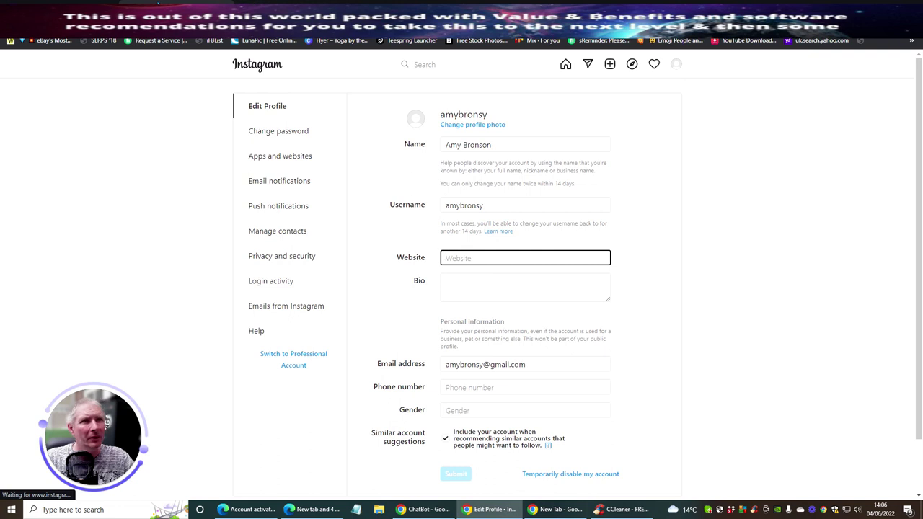
pyautogui.click(400, 512)
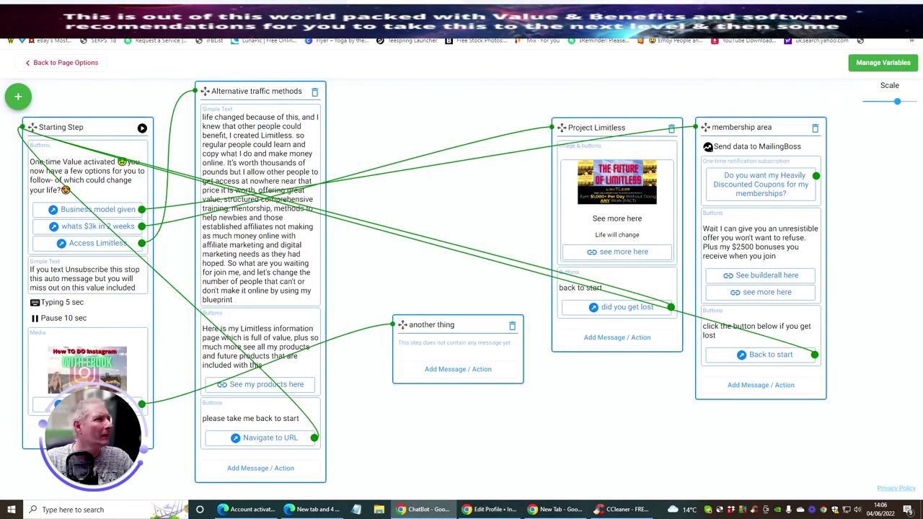
pyautogui.hotkey('ctrl', 't')
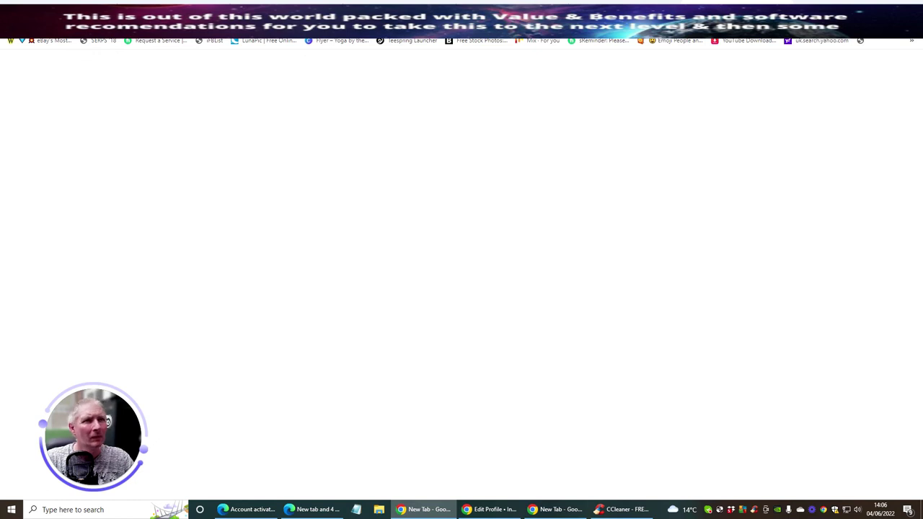
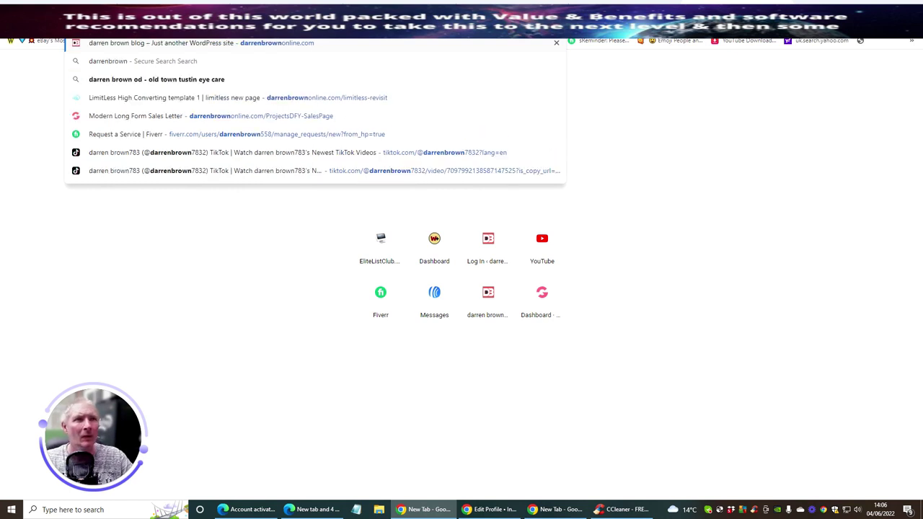
# Open the user's blog from the address bar, then its /admin WordPress login page
pyautogui.click(211, 43)
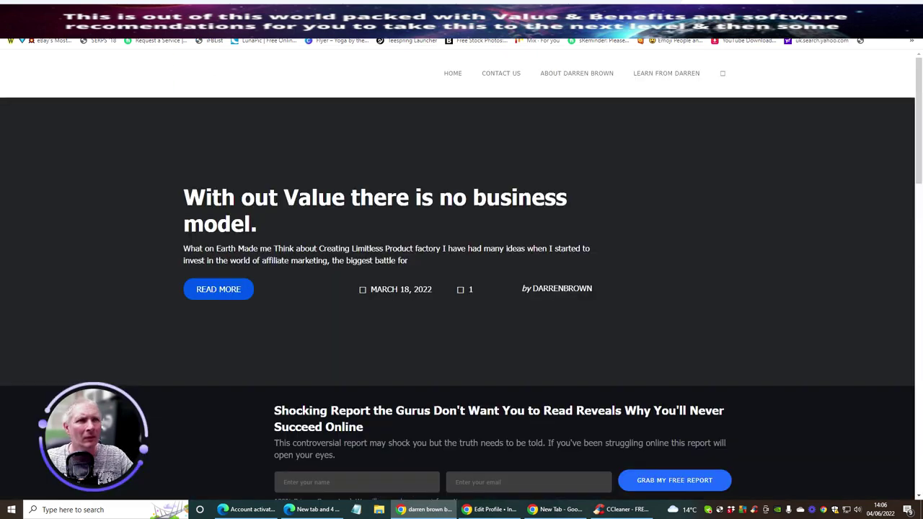
pyautogui.click(187, 29)
pyautogui.write('arrenbrownonline.com/admin')
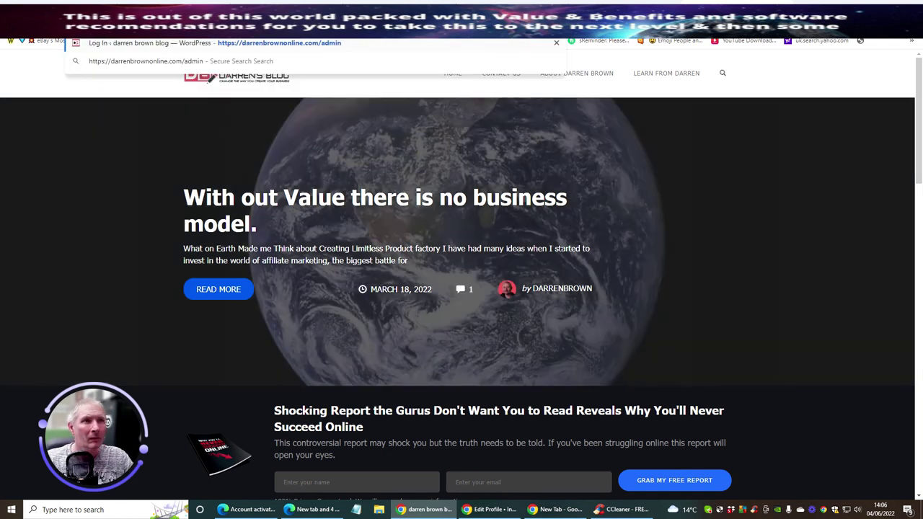
pyautogui.click(221, 45)
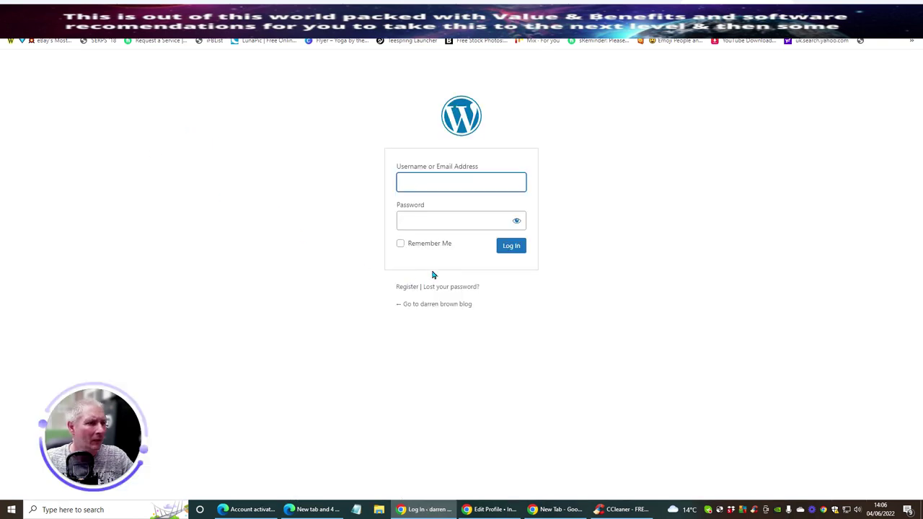
# Log in to WordPress, copy the /help-wealth Pretty Link, and prepare to paste it in a new tab
pyautogui.click(507, 247)
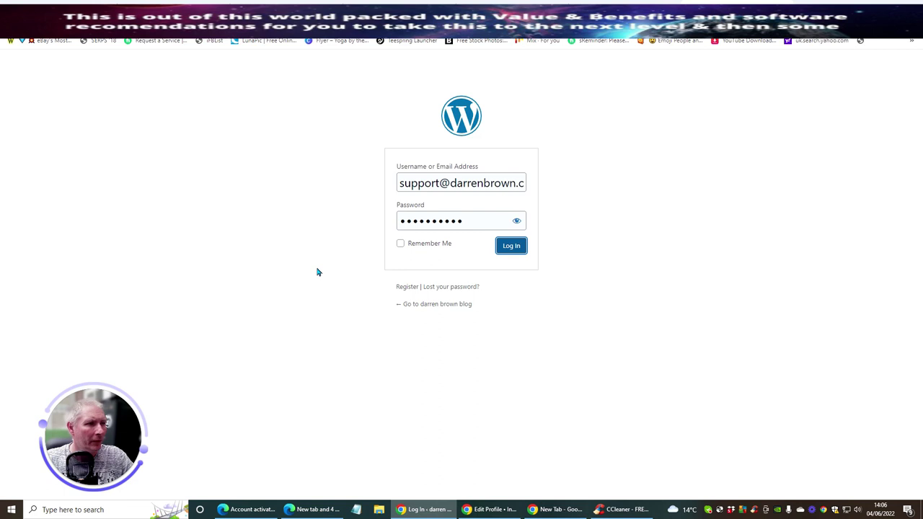
pyautogui.click(518, 248)
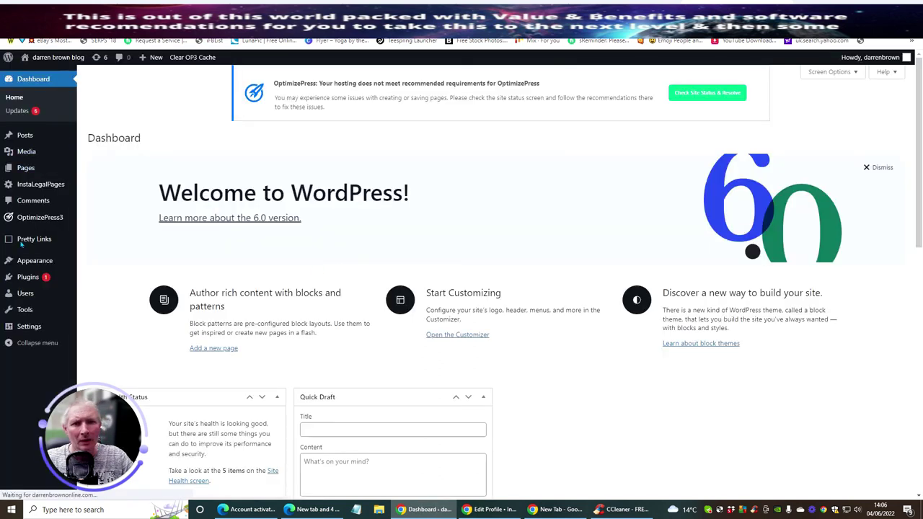
pyautogui.click(26, 239)
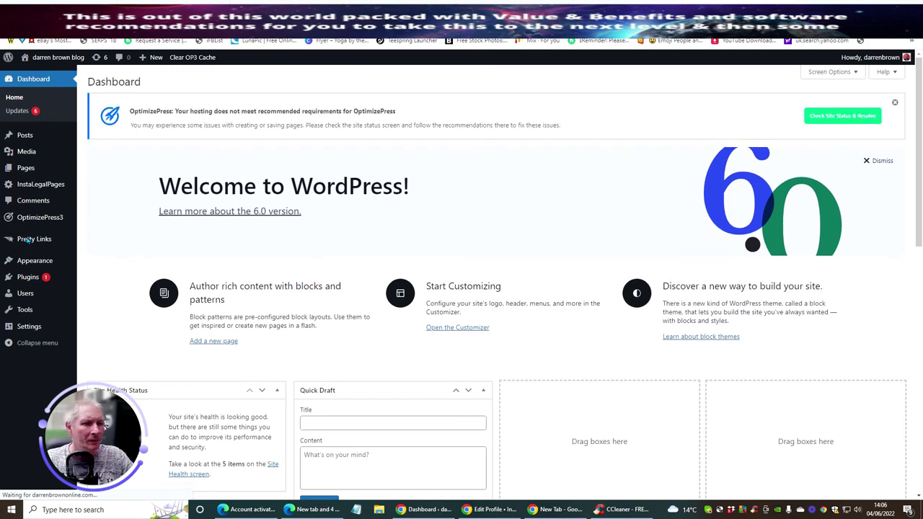
pyautogui.click(39, 245)
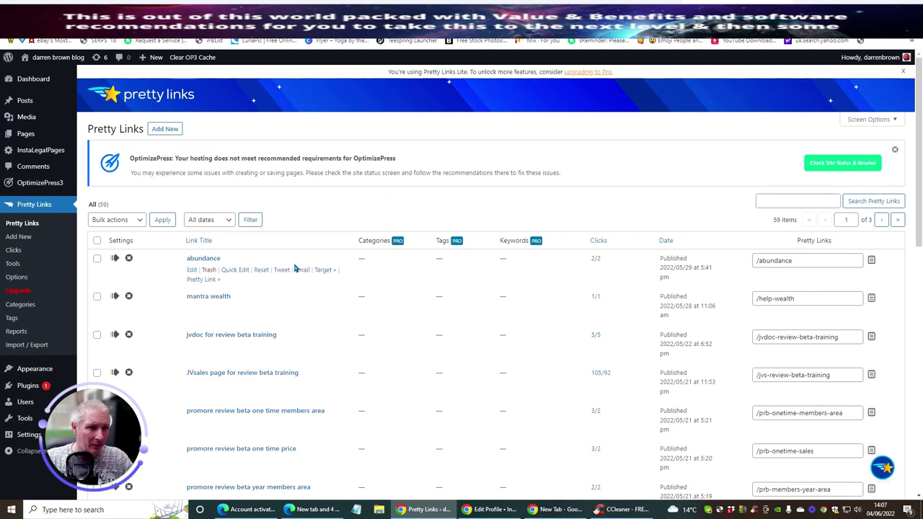
pyautogui.click(872, 302)
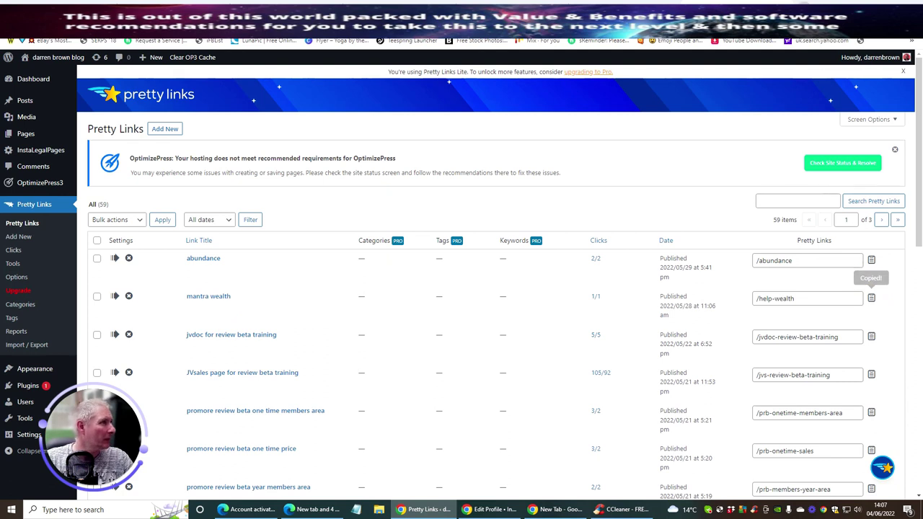
pyautogui.hotkey('ctrl', 't')
pyautogui.rightClick(112, 34)
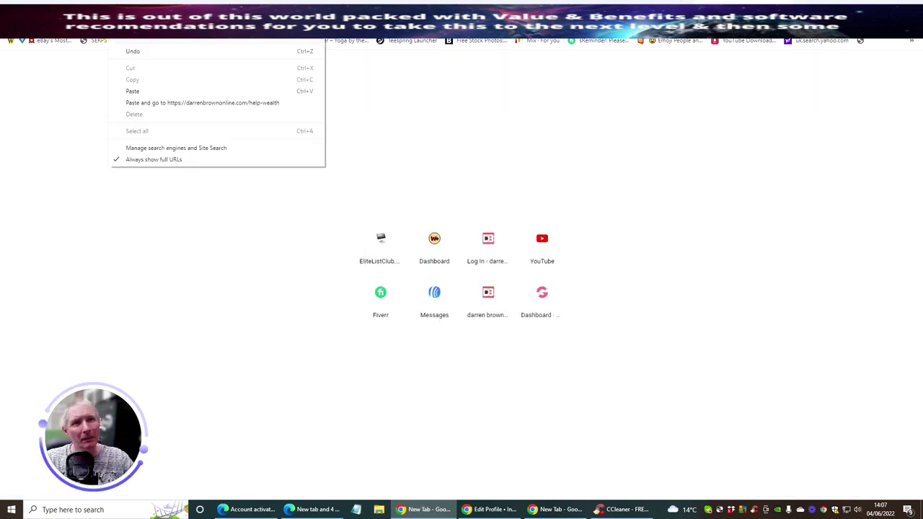
# Visit the pasted /help-wealth link to confirm the Builderall wealth video page, then return to Instagram's Website field
pyautogui.click(127, 101)
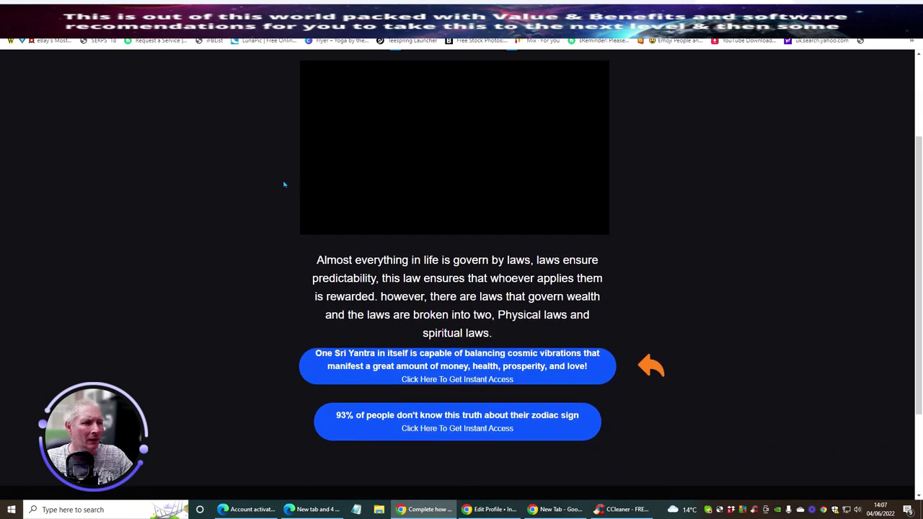
pyautogui.scroll(-1, 278, 191)
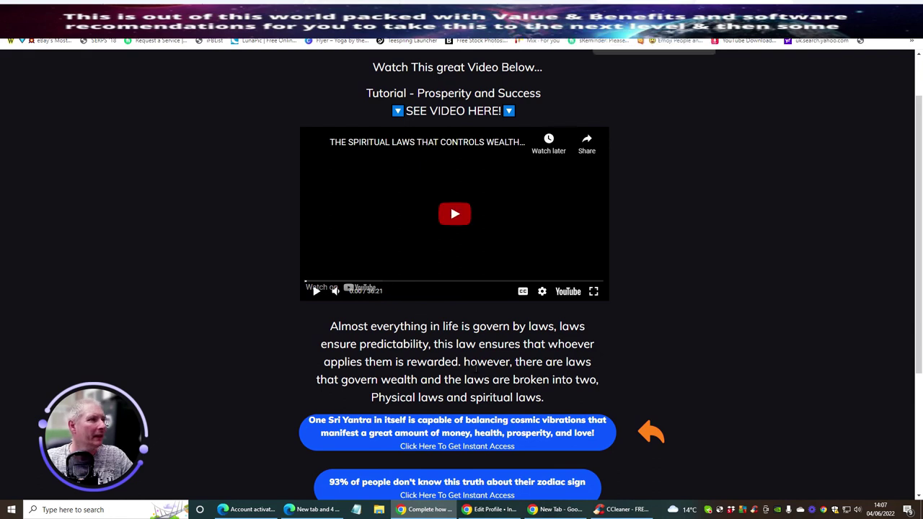
pyautogui.click(473, 514)
pyautogui.click(442, 257)
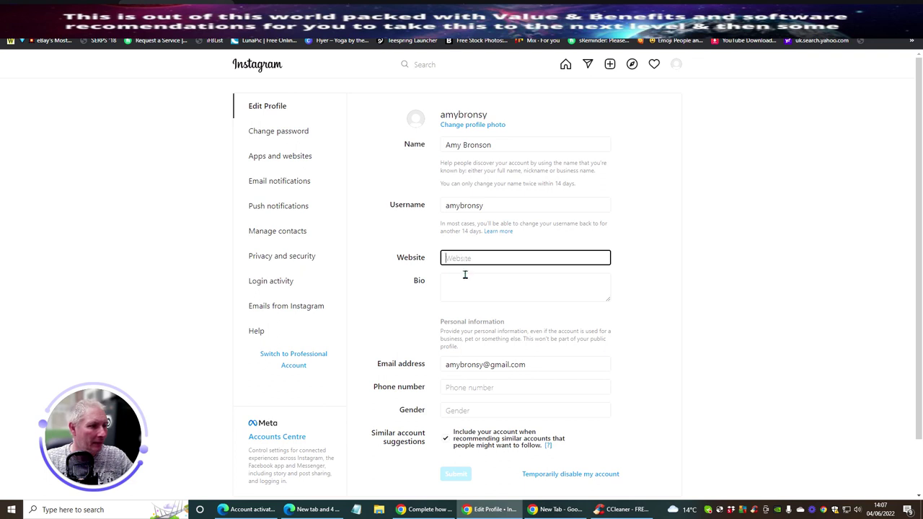
# Enter the bio 'I am very spiritual and love life to the full' and paste the help-wealth short link as the website
pyautogui.click(464, 282)
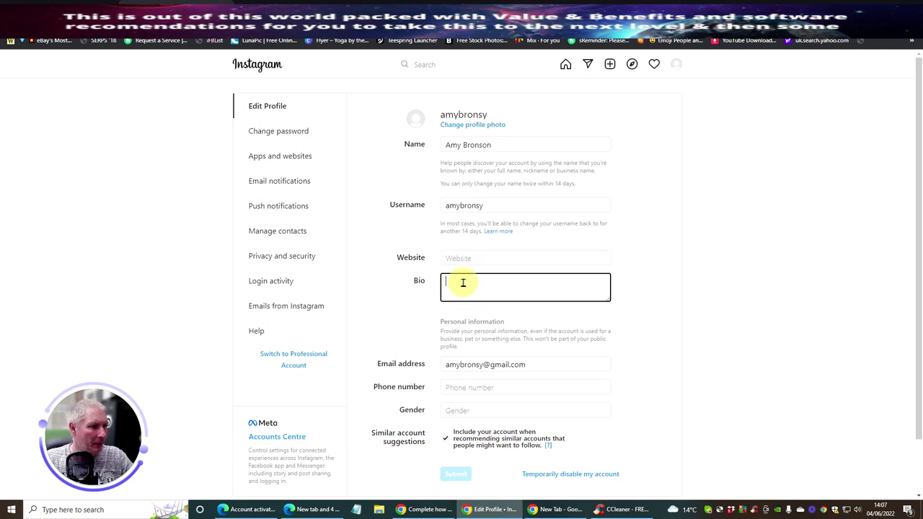
pyautogui.write('I')
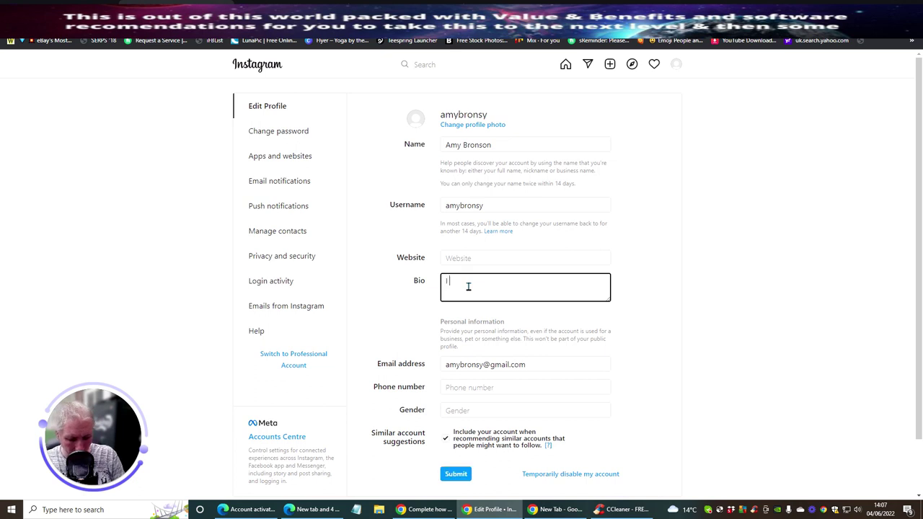
pyautogui.write(' am very s')
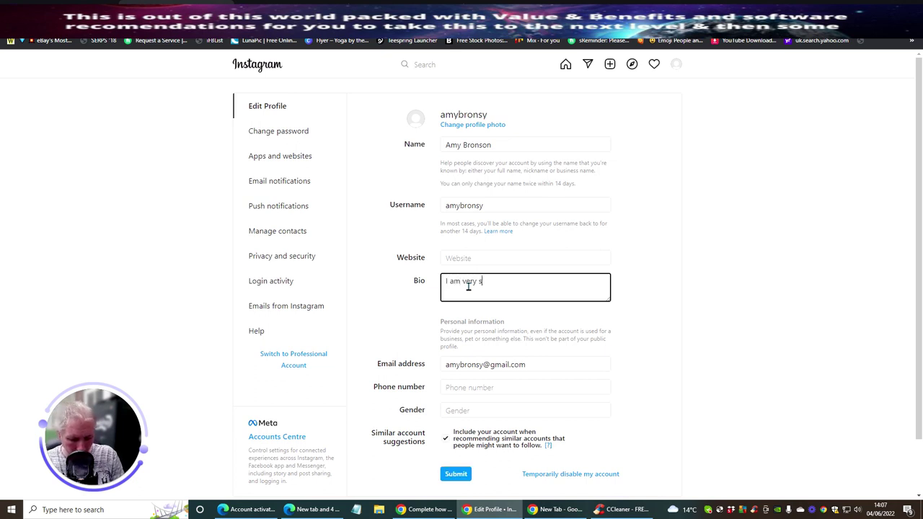
pyautogui.write('piritual and lo')
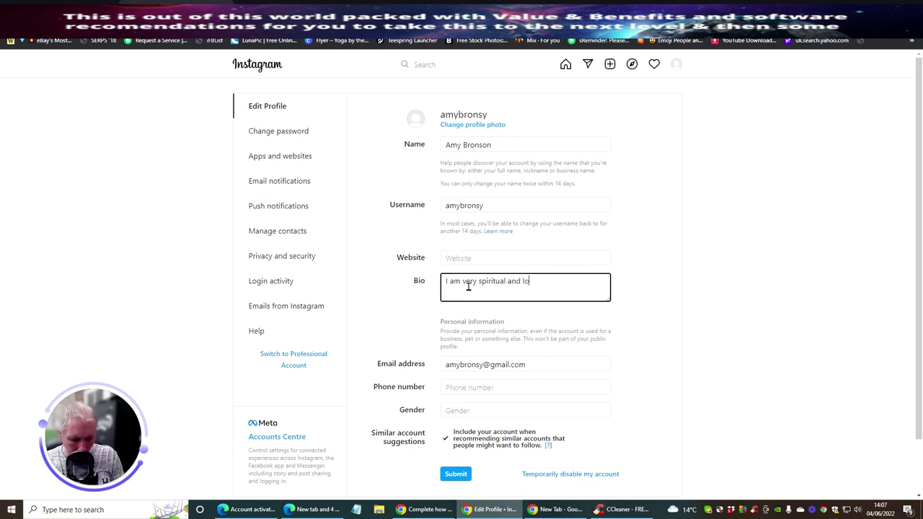
pyautogui.write('ve life to the full')
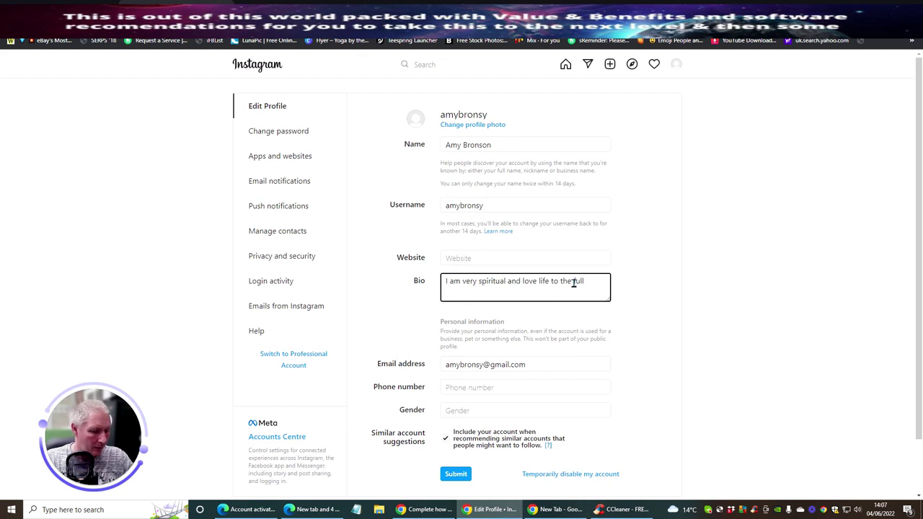
pyautogui.click(470, 260)
pyautogui.rightClick(471, 261)
pyautogui.click(487, 334)
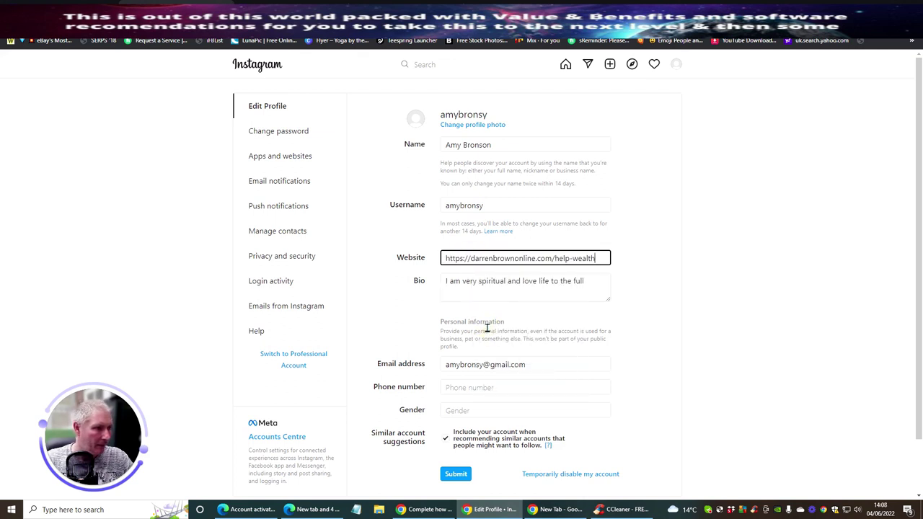
# Submit the bio and website changes, then go to the own profile page showing them
pyautogui.click(454, 475)
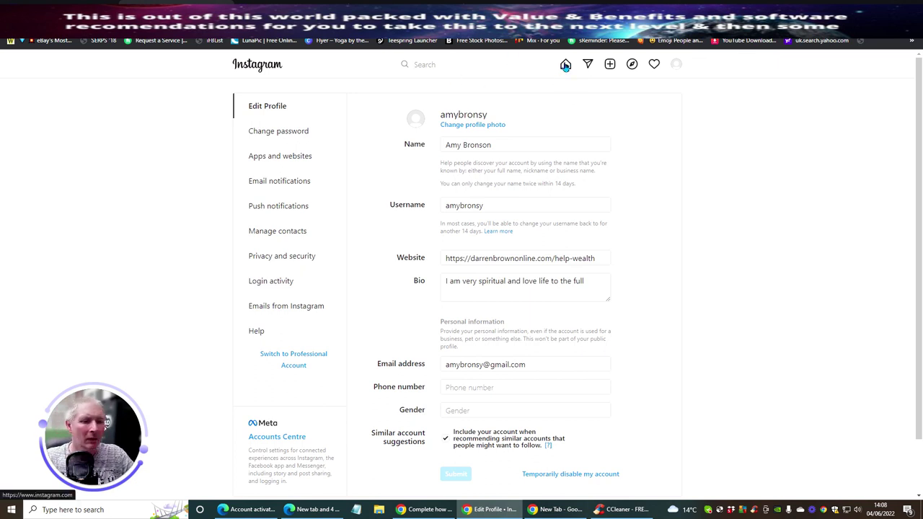
pyautogui.click(565, 64)
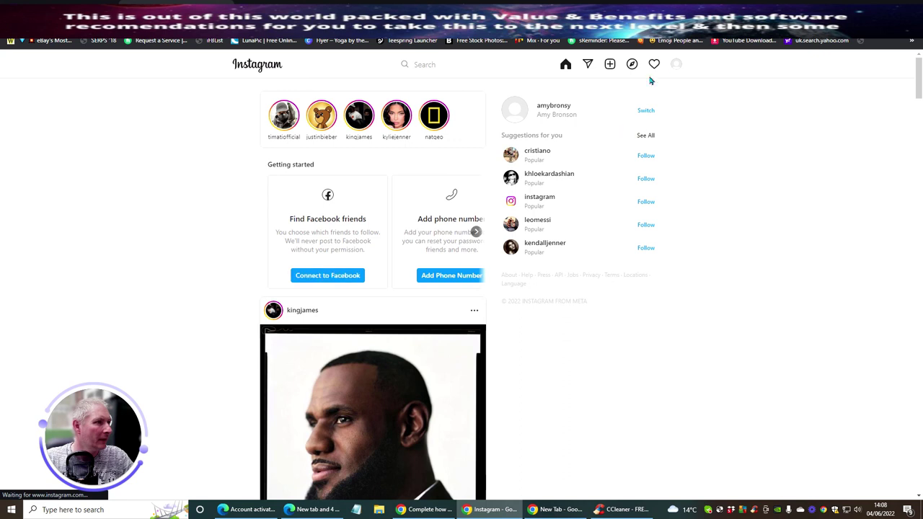
pyautogui.click(676, 65)
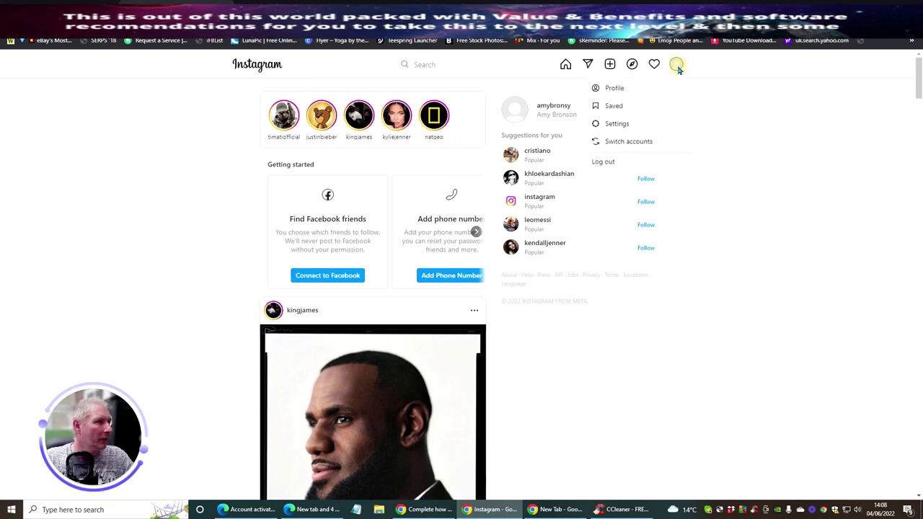
pyautogui.click(618, 88)
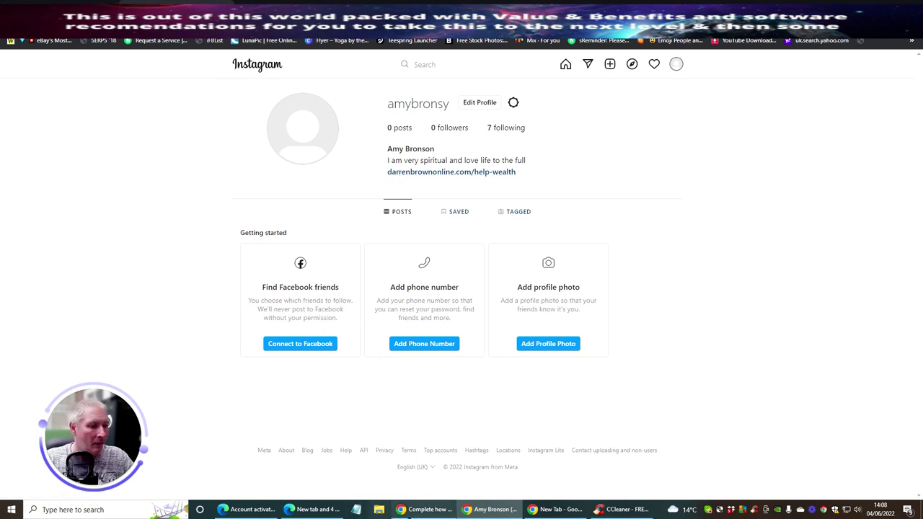
# Cycle through the Virtual Office, ChatBot builder and Pretty Links tabs, ending on the Builderall Congratulations video page
pyautogui.click(425, 512)
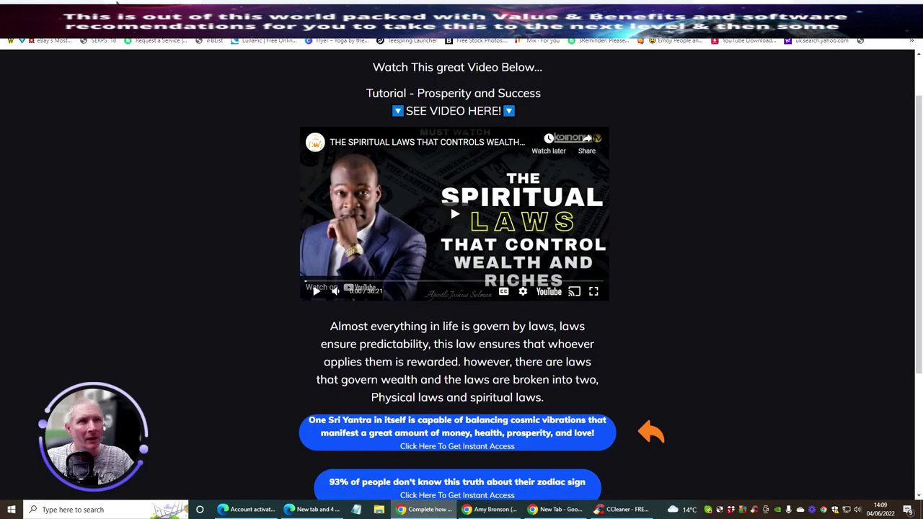
pyautogui.click(272, 10)
pyautogui.hotkey('ctrl', 'Tab')
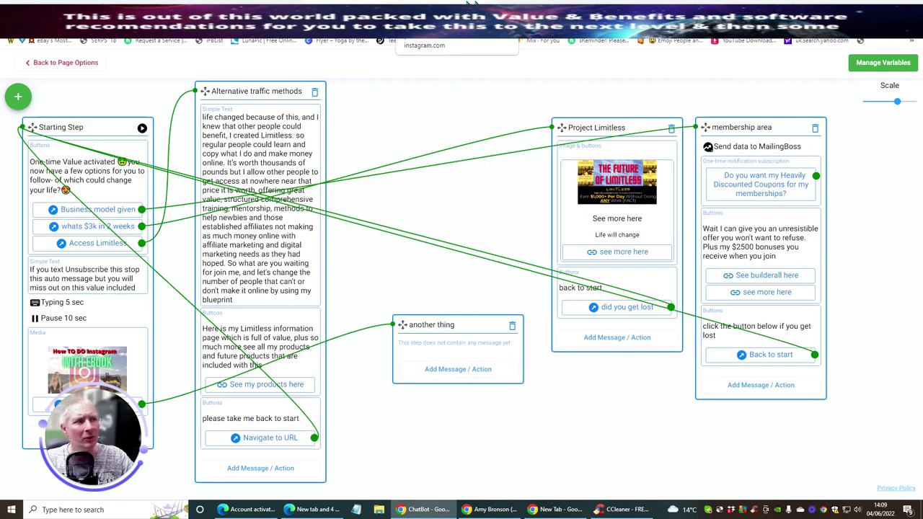
pyautogui.hotkey('ctrl', 'Tab')
pyautogui.hotkey('ctrl', 'Tab')
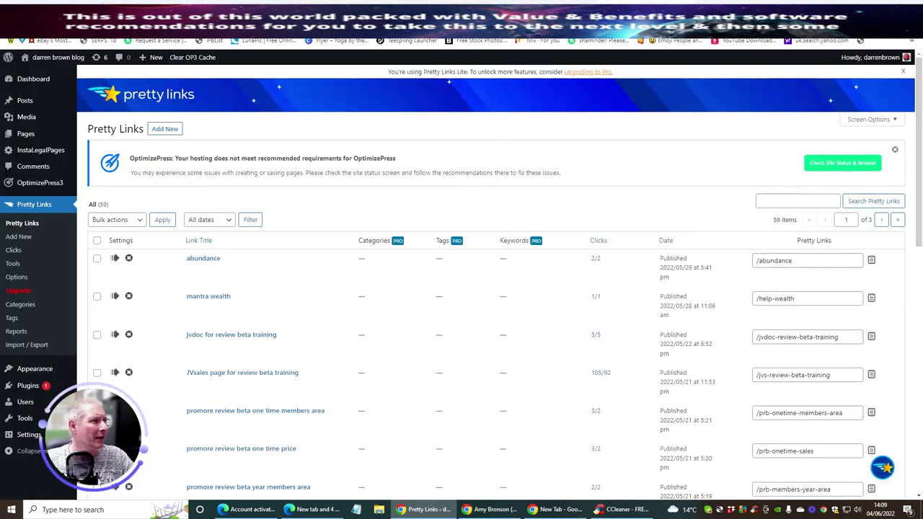
pyautogui.hotkey('ctrl', 'Tab')
pyautogui.scroll(-3, 539, 243)
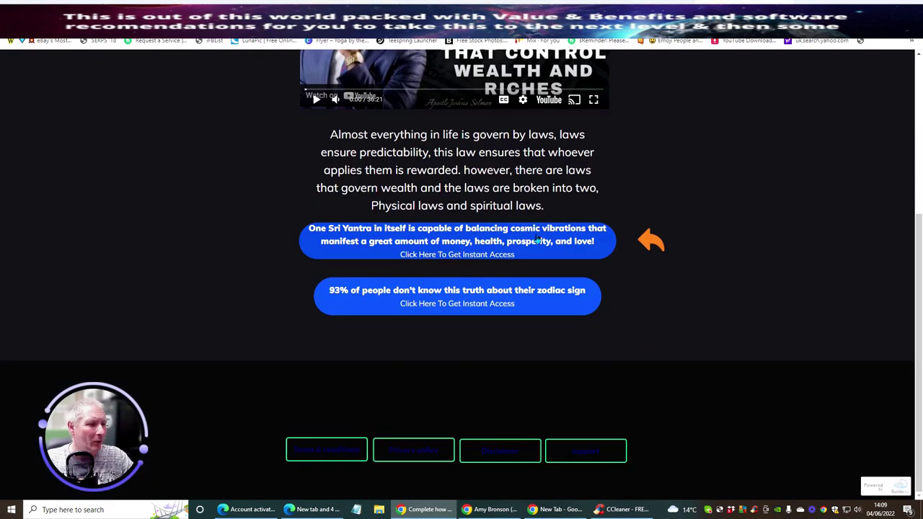
pyautogui.scroll(4, 522, 229)
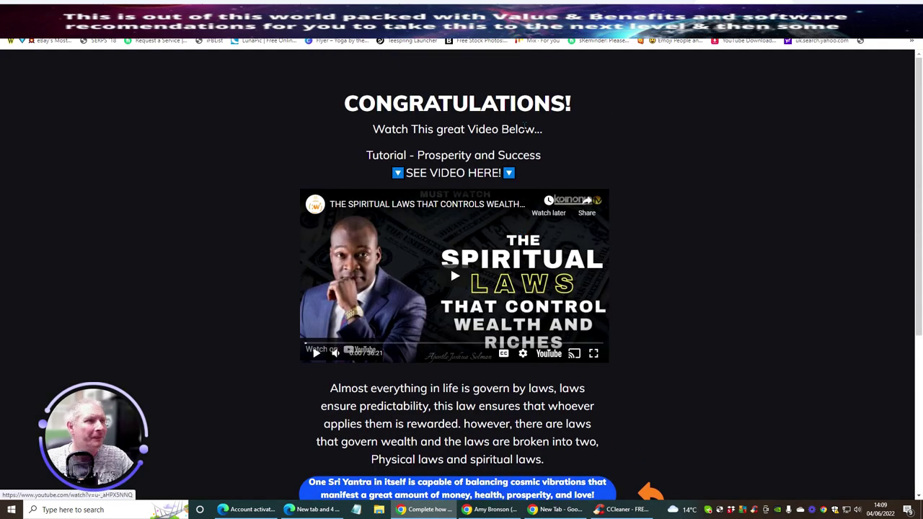
pyautogui.scroll(-2, 522, 231)
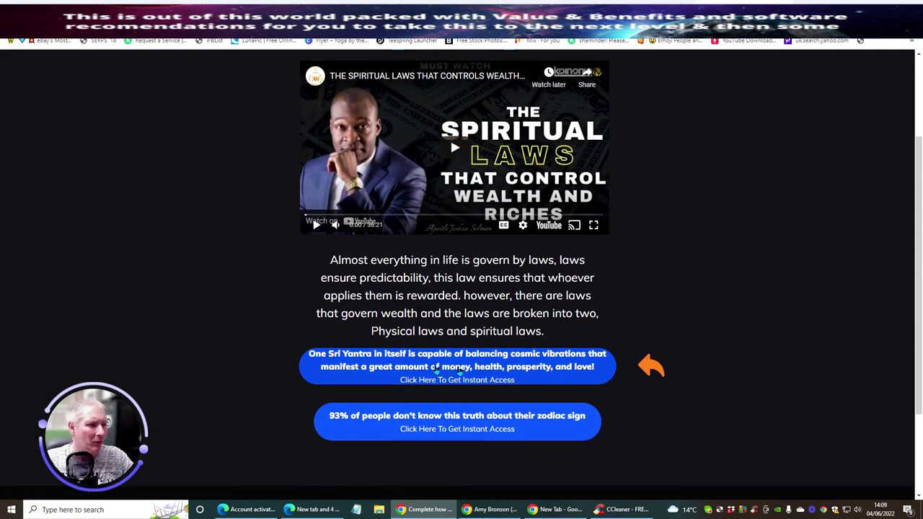